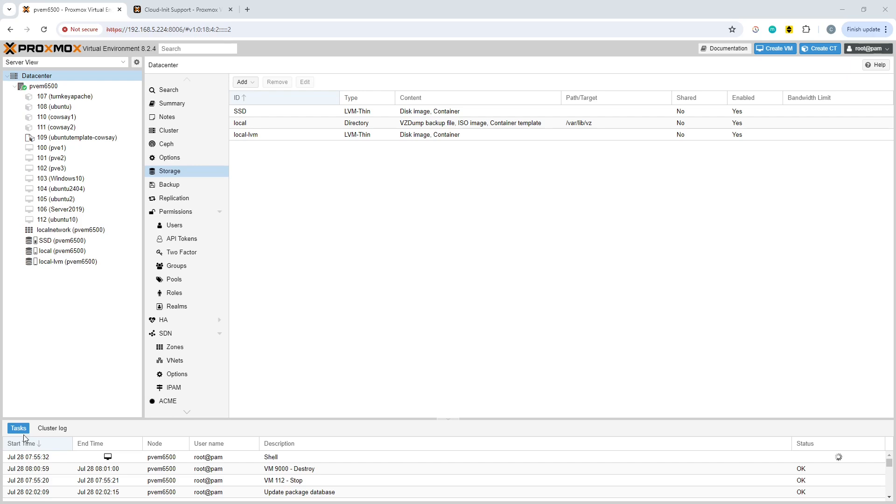
Show the Cloud-Init Support page of the Proxmox wiki from its beginning
click(182, 9)
click(177, 29)
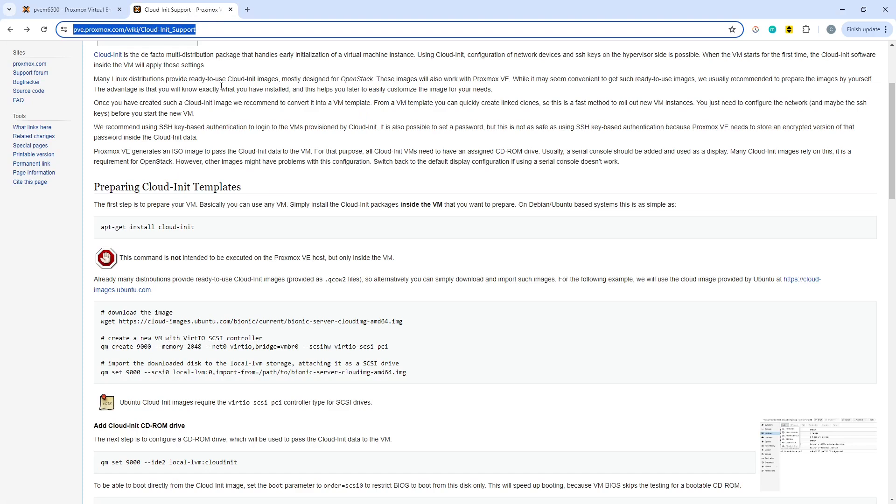
scroll(226, 88, up, 3)
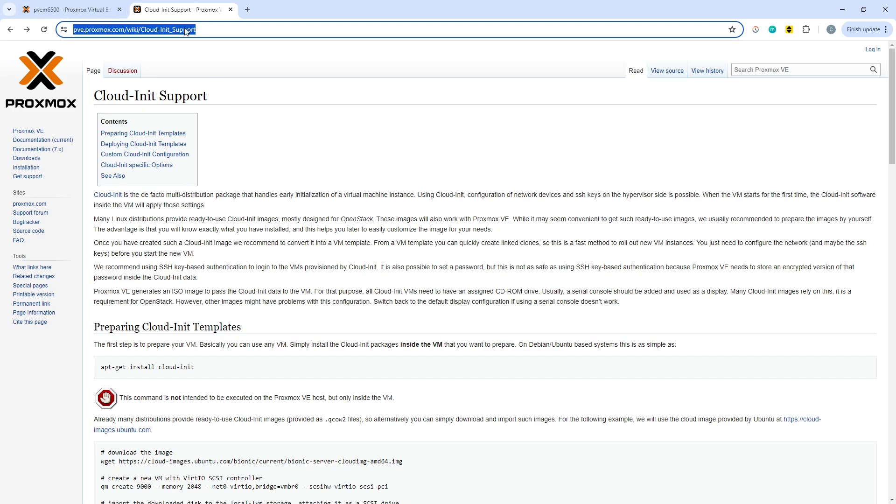
Start a new Directory storage for the Datacenter with ID snip and directory /snip
mouse_move(74, 13)
click(80, 10)
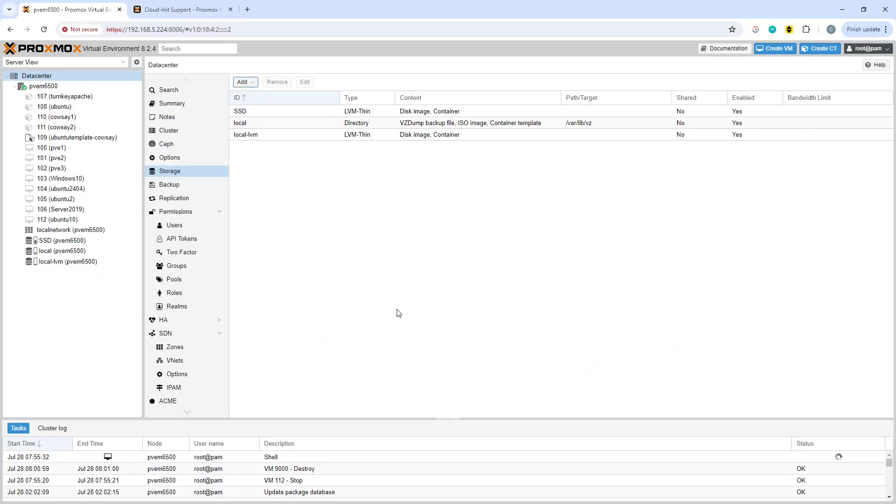
click(442, 285)
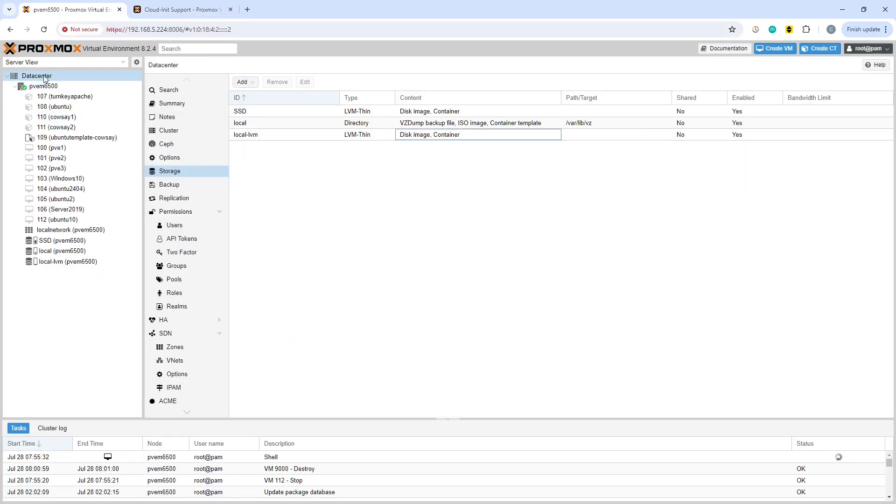
click(57, 76)
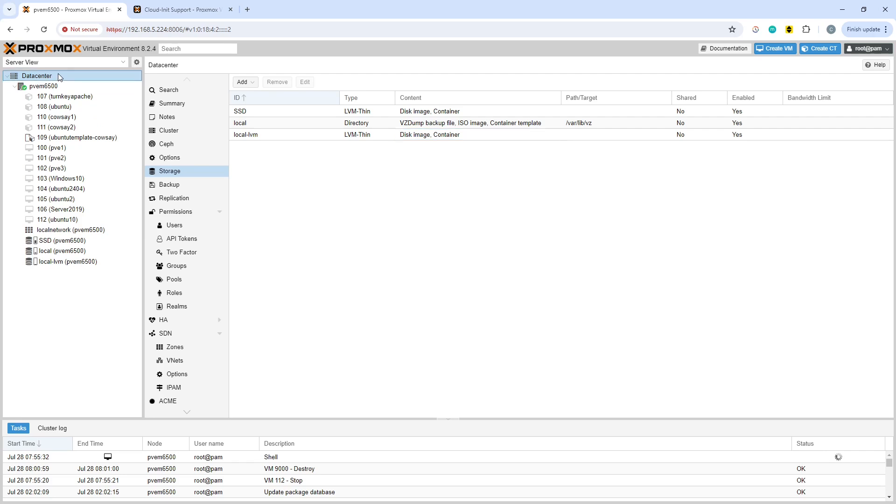
click(242, 84)
click(256, 94)
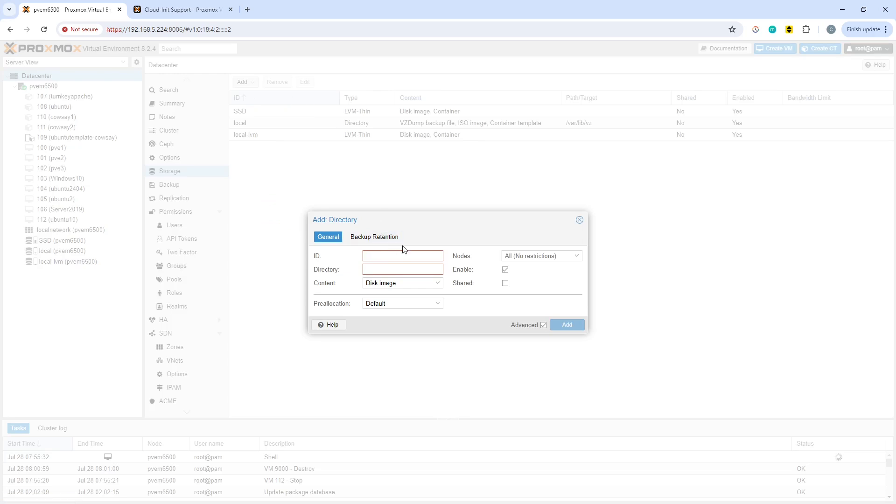
text(snip)
click(382, 269)
text(/sn)
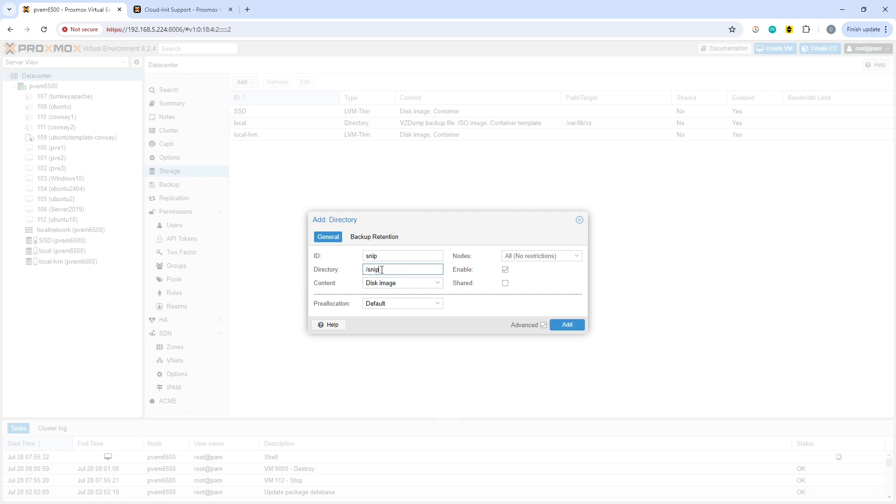
Set the new directory storage's content to Snippets only, without Disk image, and add the storage
click(438, 284)
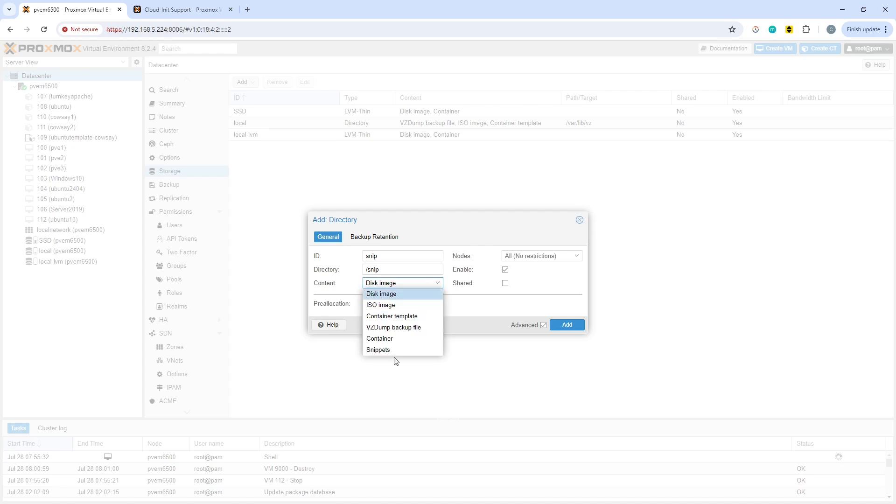
click(381, 350)
click(387, 295)
click(564, 299)
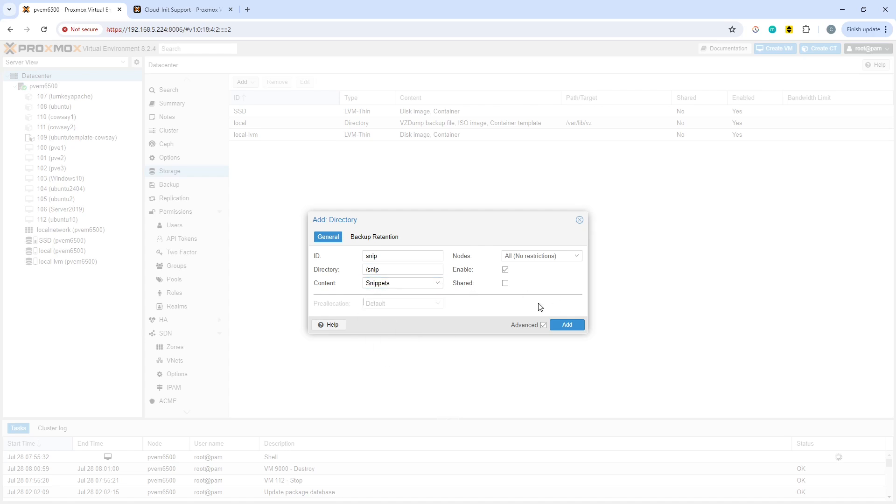
click(577, 328)
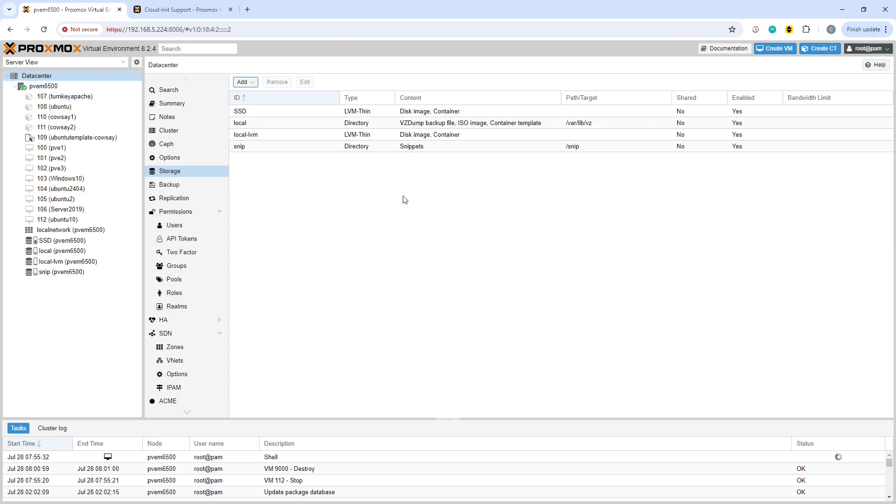
click(401, 230)
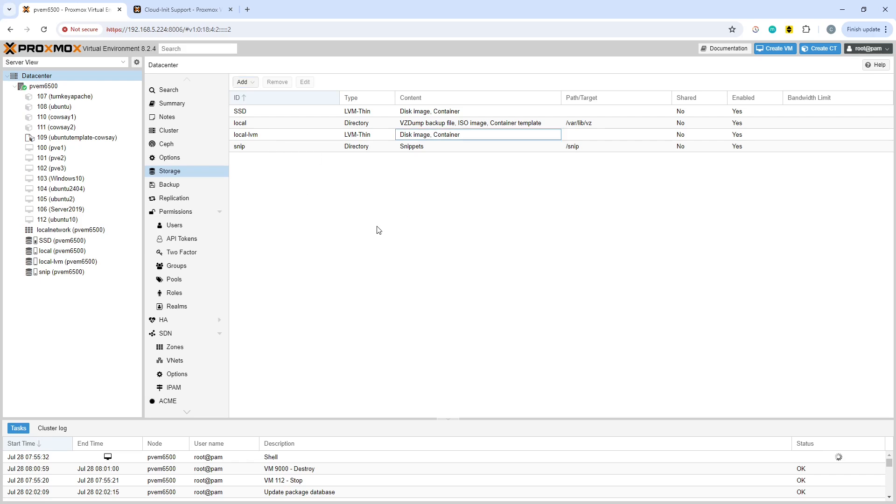
click(378, 230)
In the pvem6500 shell console, list the contents of /, /snip/ and /snip/snippets/
key(alt+Tab)
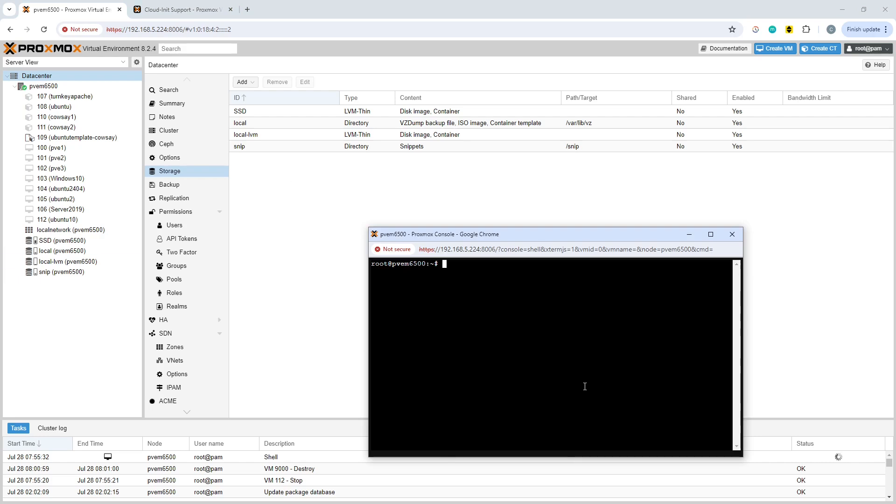
text(ls /)
key(Return)
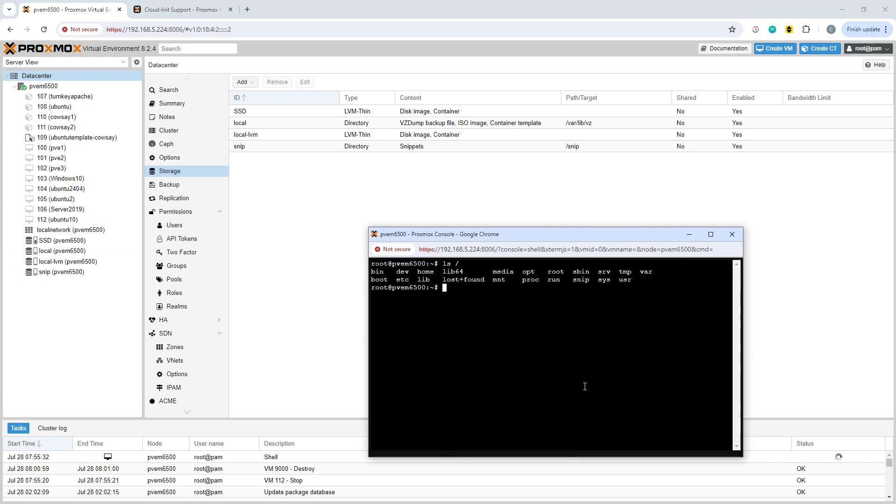
key(Up)
text(snip/)
key(Return)
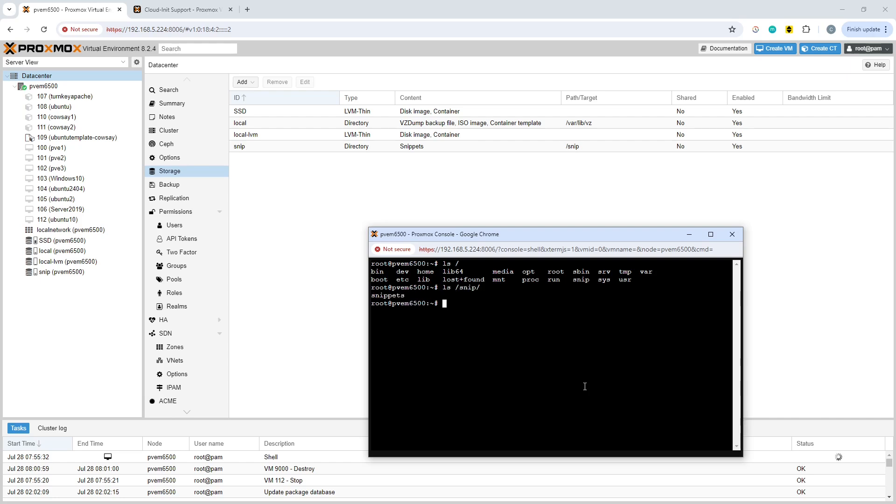
key(Up)
text(s)
key(Tab)
key(Return)
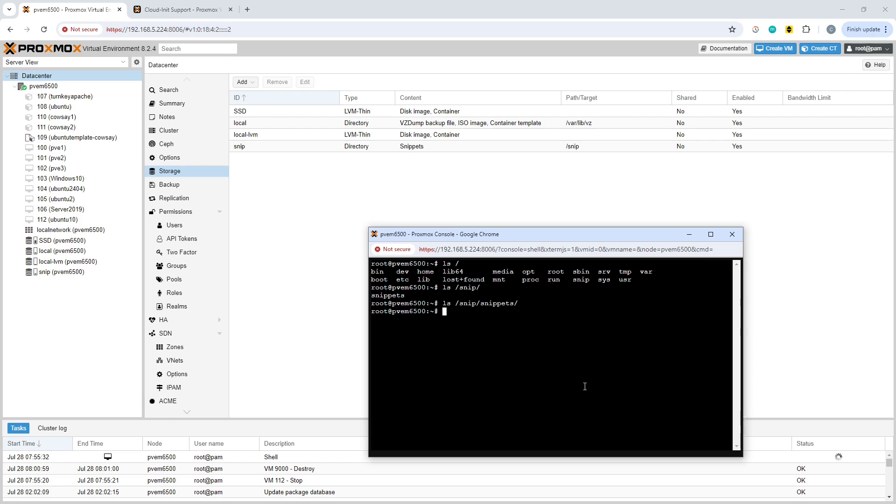
Bring the shell console window back to the front, move it up over the storage list and enlarge it
click(296, 236)
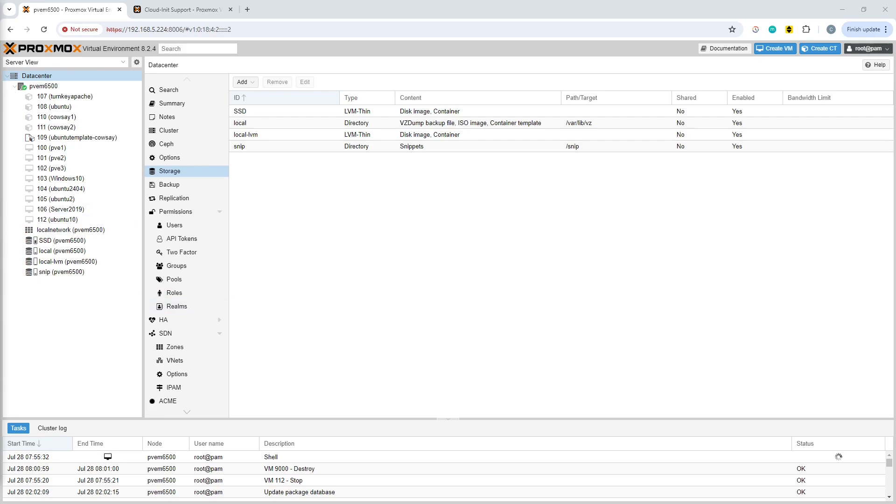
key(alt+Tab)
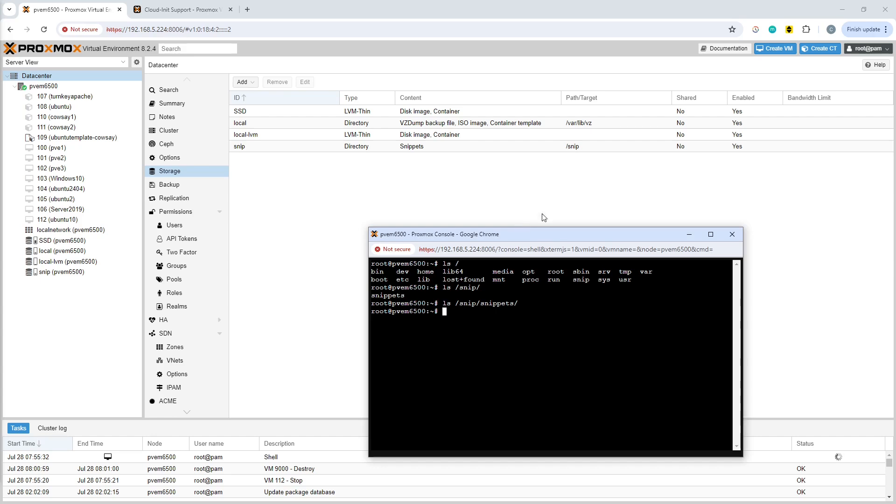
drag(547, 239, 438, 122)
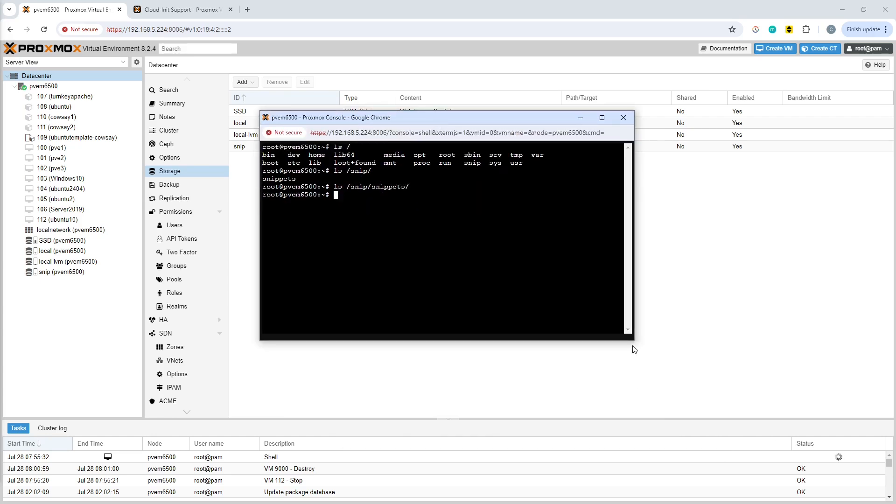
drag(635, 344, 811, 476)
drag(451, 125, 435, 112)
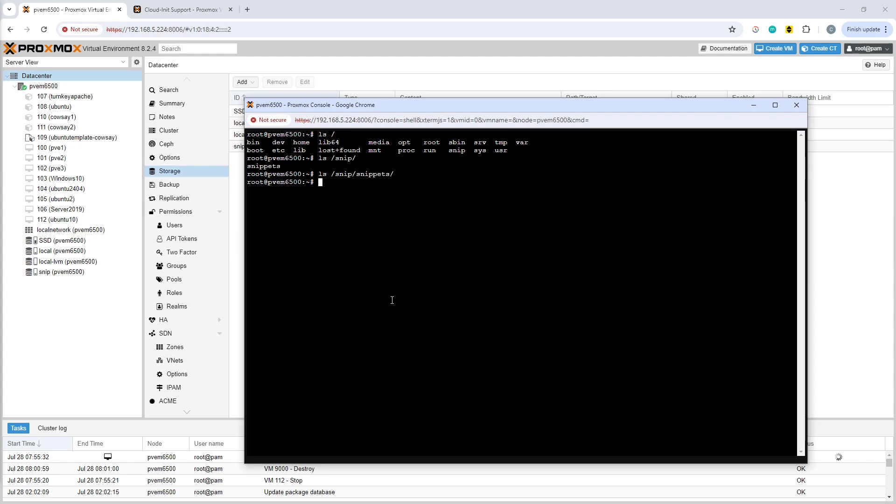
key(alt+Tab)
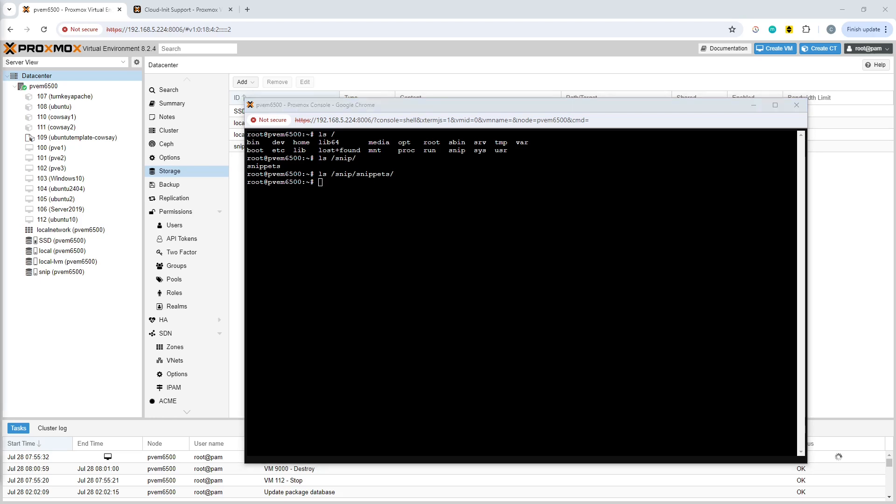
right_click(542, 329)
click(564, 249)
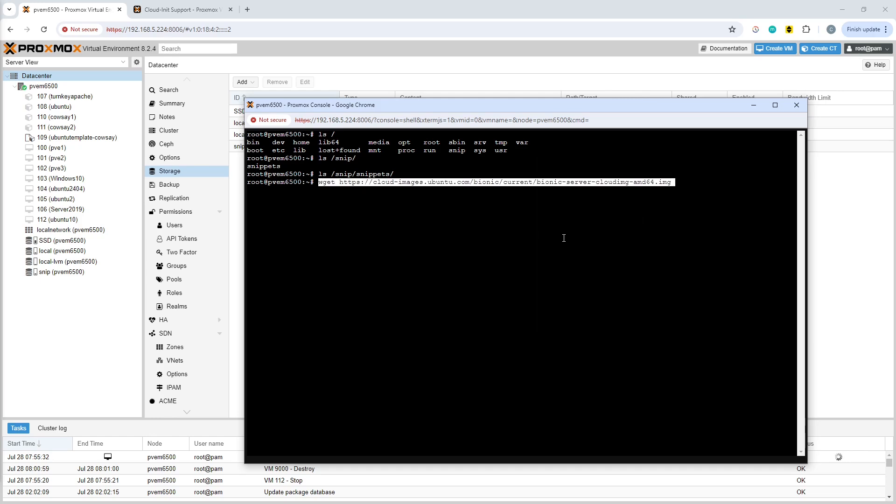
key(Return)
key(BackSpace)
key(BackSpace)
key(BackSpace)
key(BackSpace)
key(BackSpace)
key(BackSpace)
key(BackSpace)
key(BackSpace)
key(BackSpace)
key(BackSpace)
key(BackSpace)
key(BackSpace)
key(BackSpace)
key(BackSpace)
key(BackSpace)
key(BackSpace)
key(BackSpace)
key(BackSpace)
key(BackSpace)
key(BackSpace)
key(BackSpace)
key(BackSpace)
key(BackSpace)
key(BackSpace)
key(BackSpace)
key(BackSpace)
key(BackSpace)
key(BackSpace)
key(BackSpace)
key(BackSpace)
key(BackSpace)
key(BackSpace)
key(BackSpace)
key(BackSpace)
key(BackSpace)
key(BackSpace)
key(BackSpace)
key(BackSpace)
key(BackSpace)
key(BackSpace)
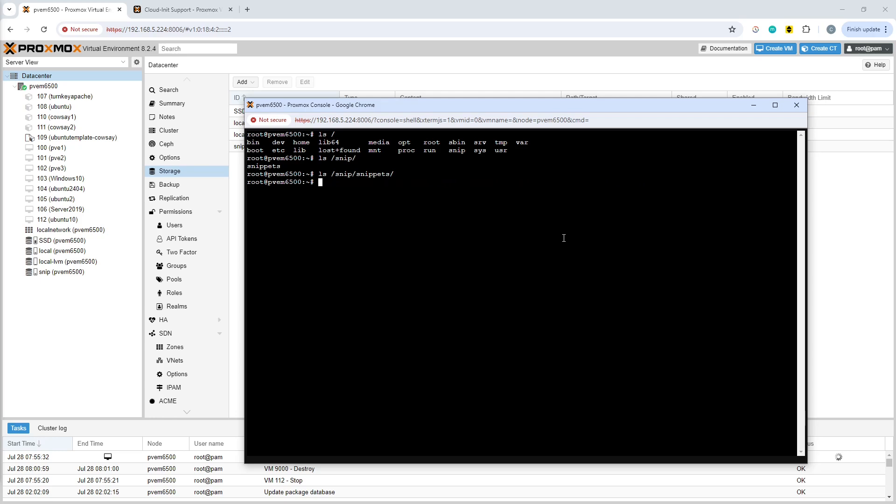
List the files in the home directory and in its img folder, and return to the home directory
text(ls)
key(Return)
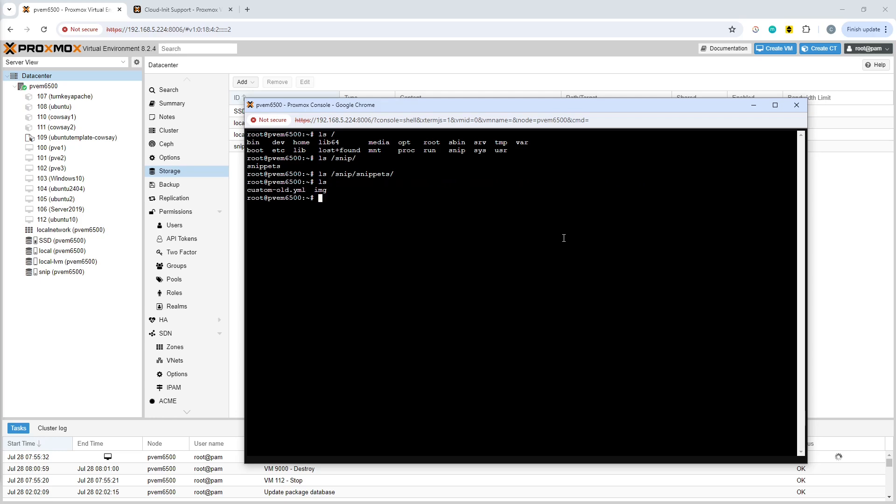
text(cd img/)
key(Return)
text(ls)
key(Return)
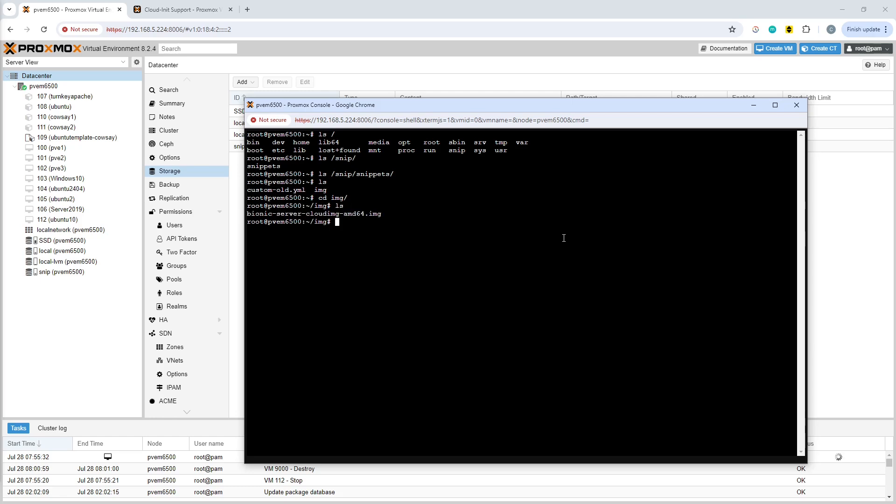
text(cd ..)
key(Return)
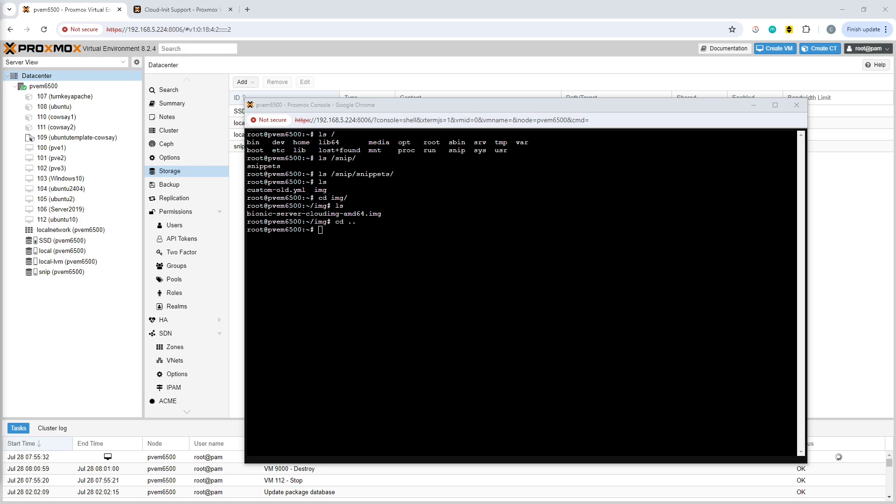
Create the VM by running qm create 9000 --memory 2048 --net0 virtio,bridge=vmbr0 --scsihw virtio-scsi-pci in the shell
right_click(501, 353)
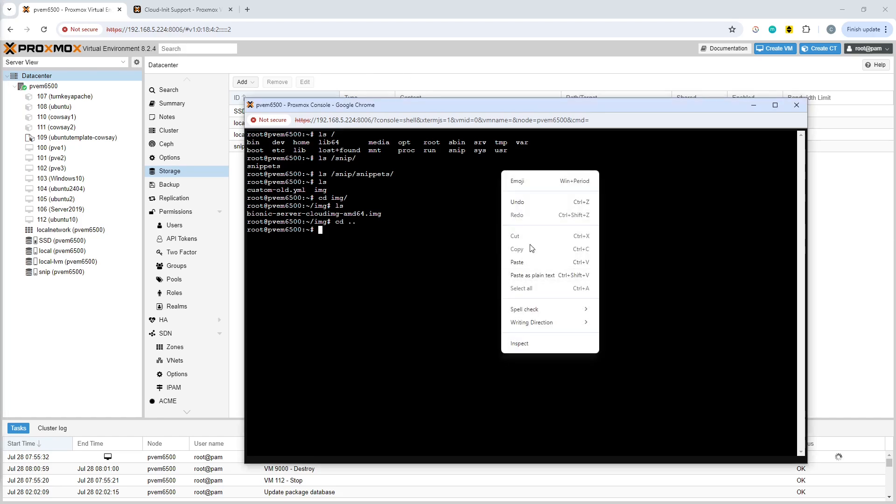
click(538, 262)
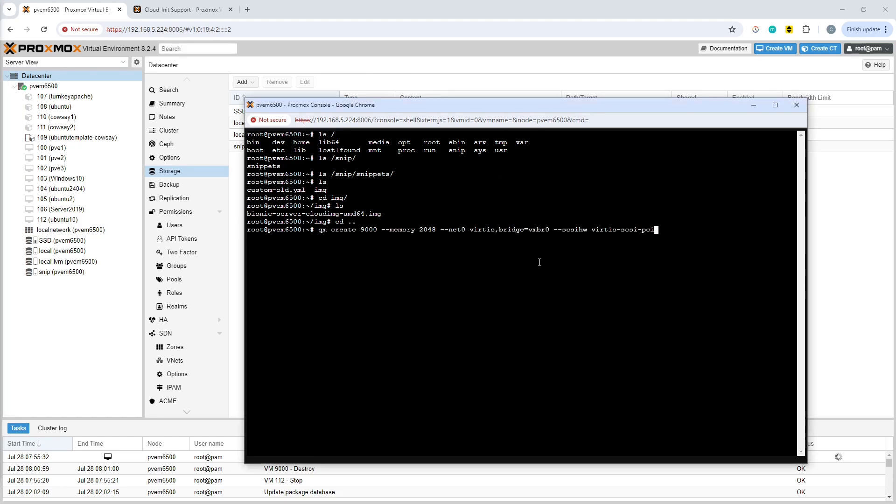
key(Return)
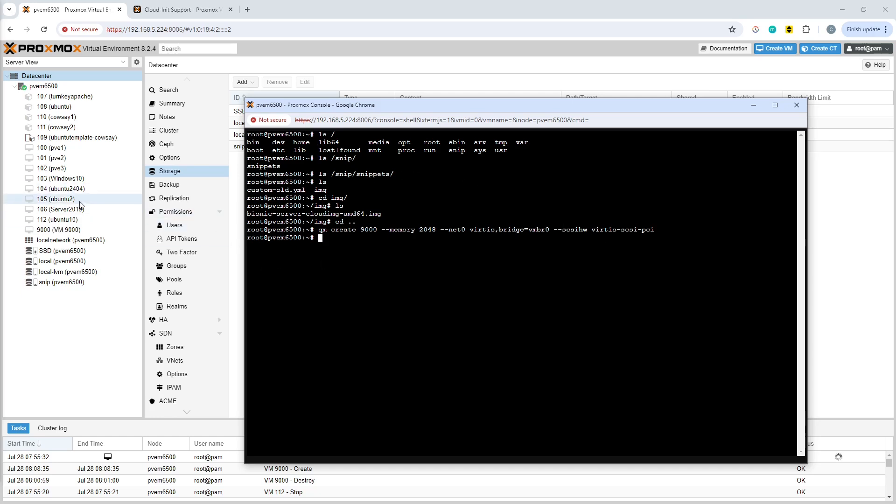
Review the summary, hardware and options of VM 9000
click(43, 231)
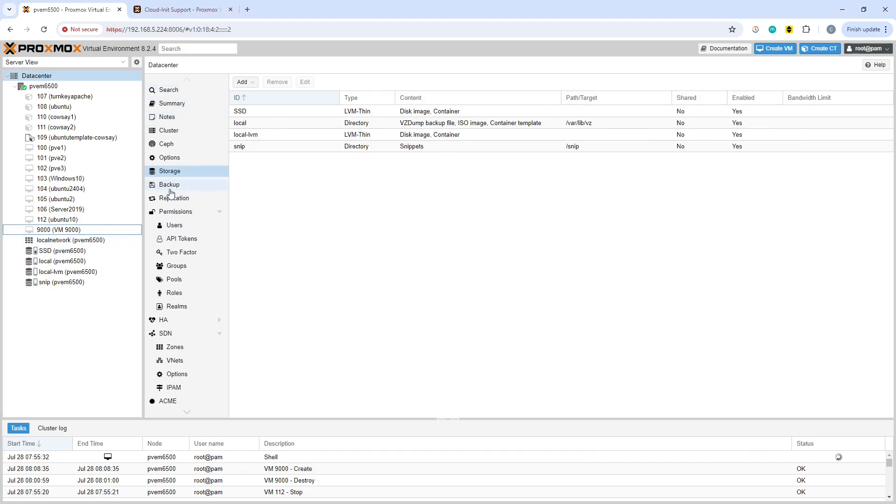
click(83, 230)
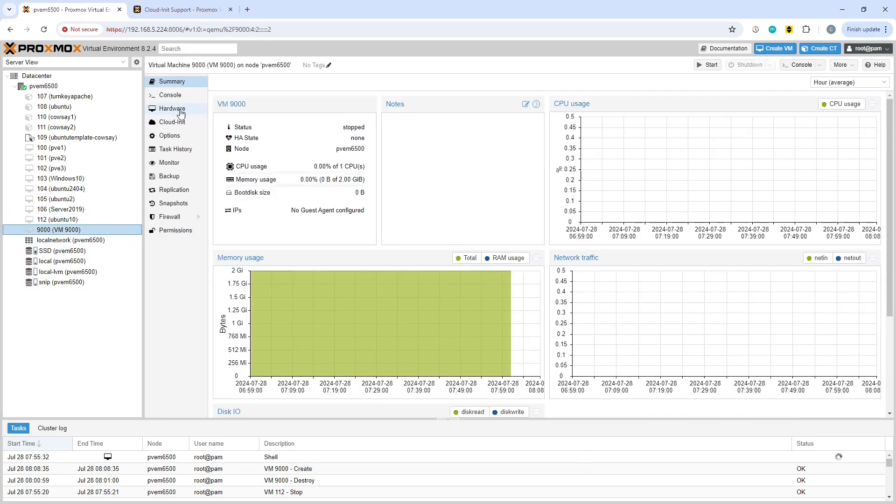
click(175, 111)
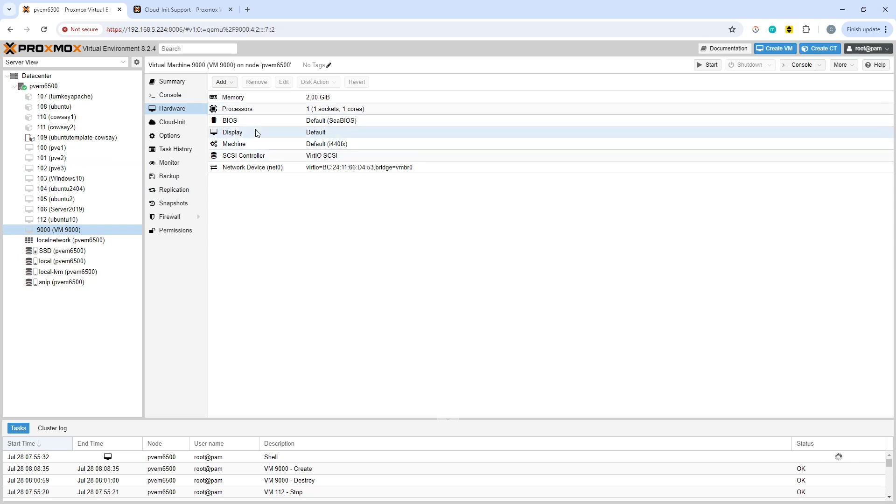
click(161, 136)
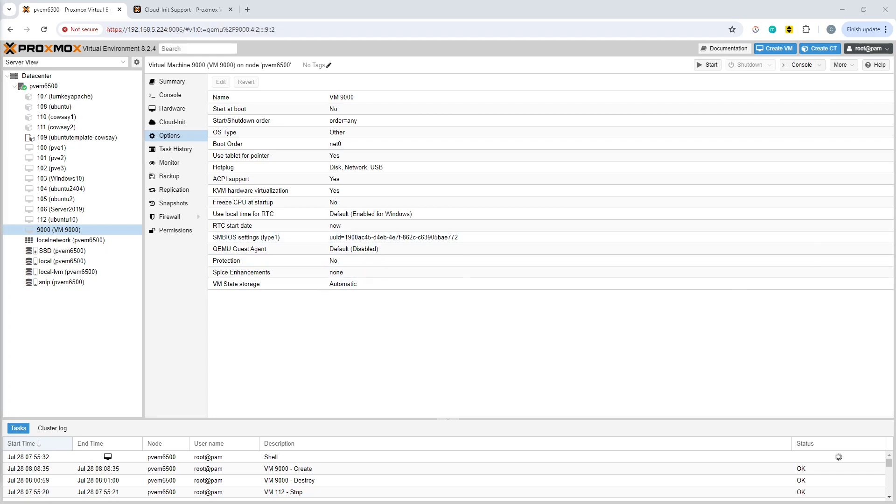
Import the cloud image into VM 9000 by running qm set 9000 --scsi0 local-lvm:0,import-from=/root/img/bionic-server-cloudimg-amd64.img in the shell console
key(alt+Tab)
right_click(399, 271)
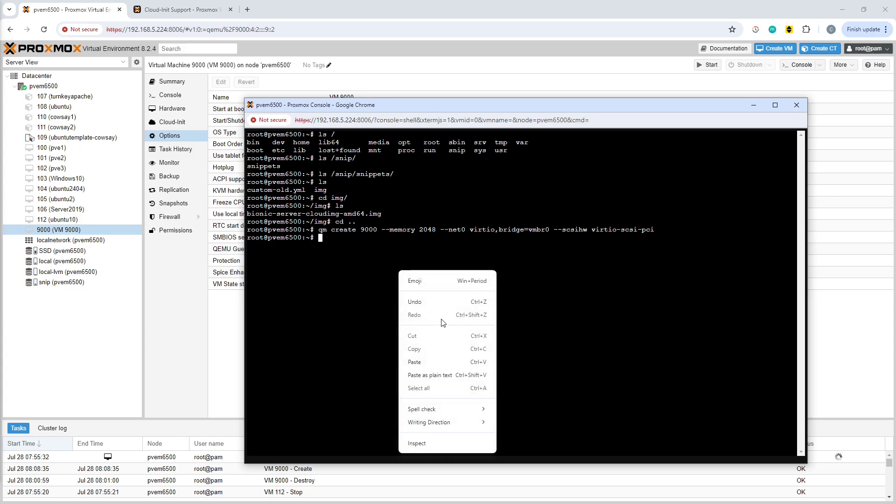
click(422, 362)
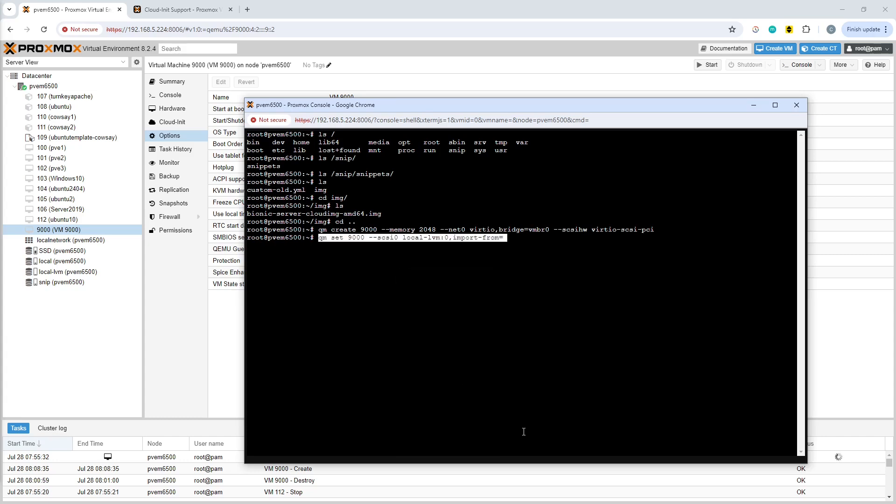
key(Right)
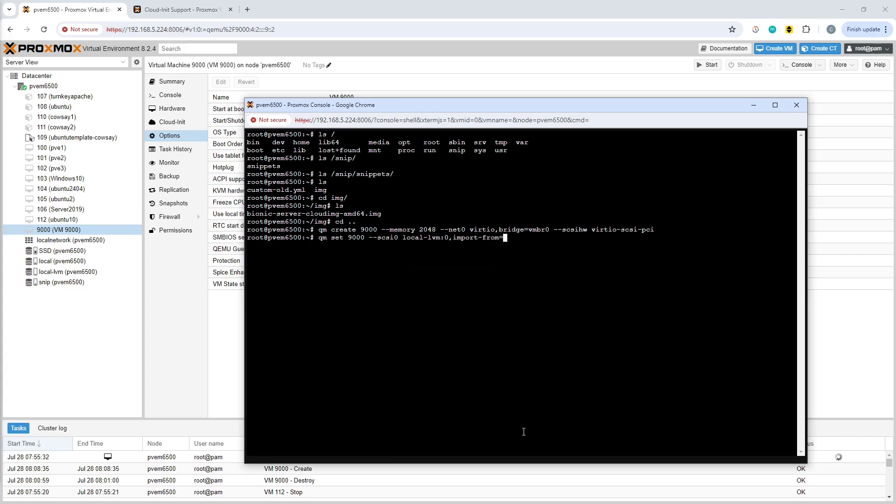
text(/root/img/bi)
key(Tab)
key(BackSpace)
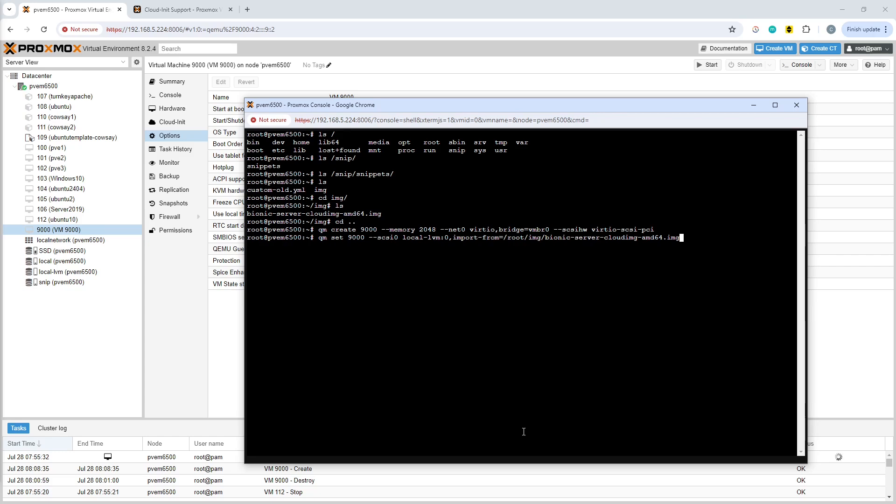
key(Return)
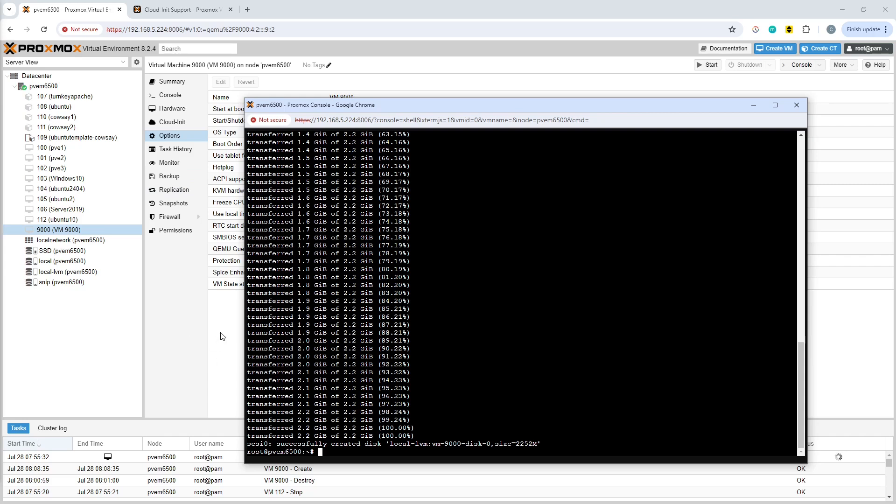
Check the Cloud-Init settings and the hardware list of VM 9000 in the web interface
click(226, 348)
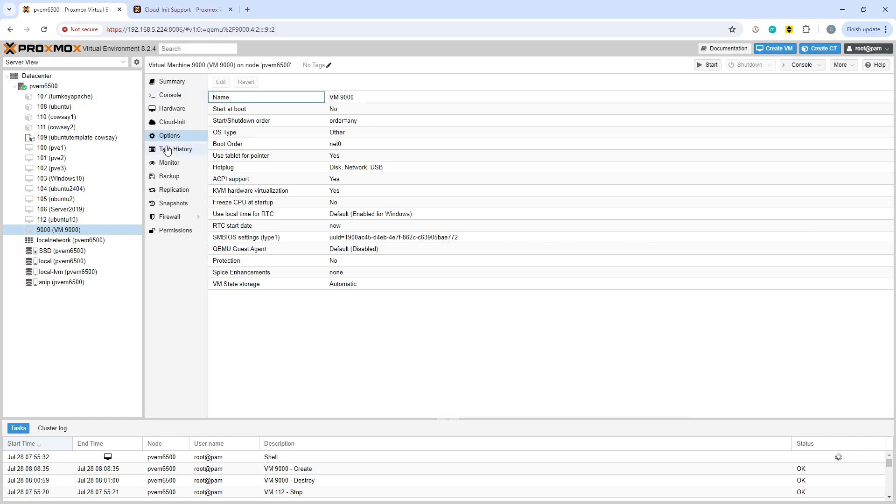
click(176, 124)
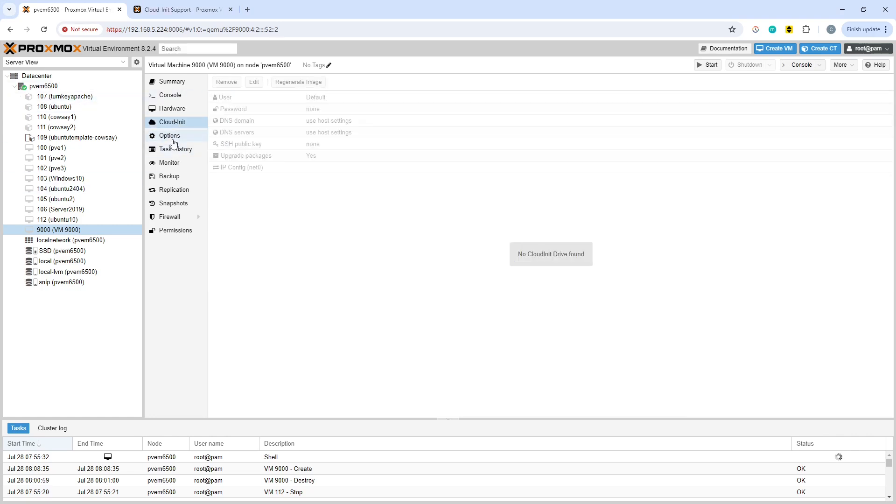
click(174, 109)
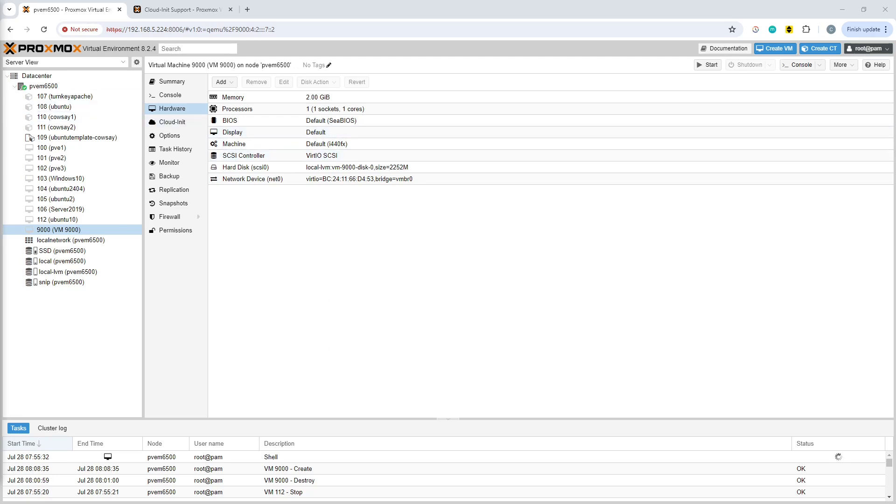
Add a Cloud-Init drive by running qm set 9000 --ide2 local-lvm:cloudinit in the shell, and check VM 9000's hardware list
key(alt+Tab)
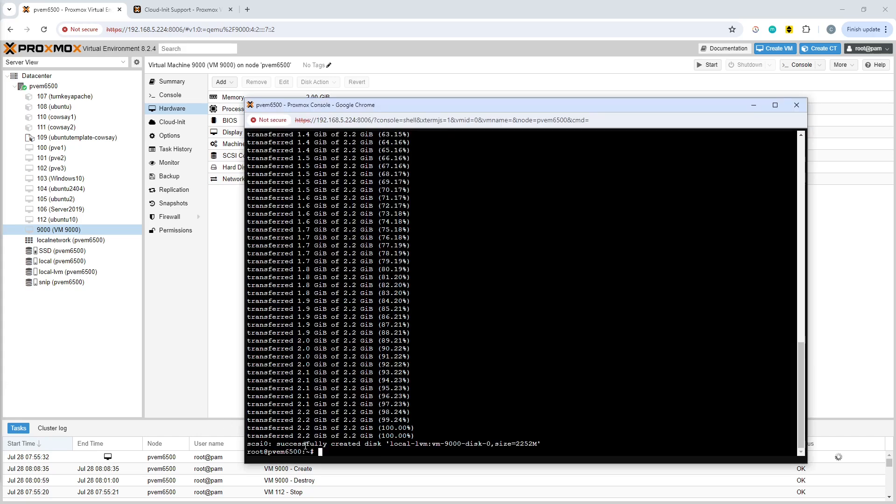
right_click(491, 389)
click(524, 299)
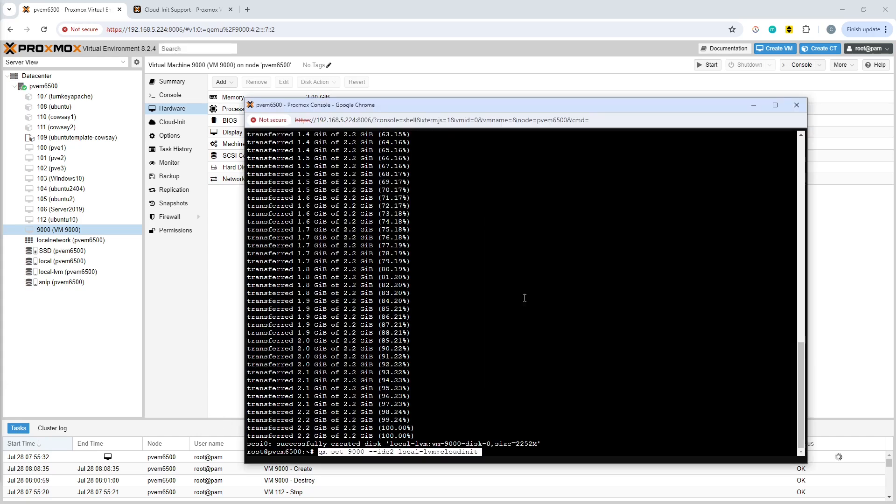
key(Return)
key(Return)
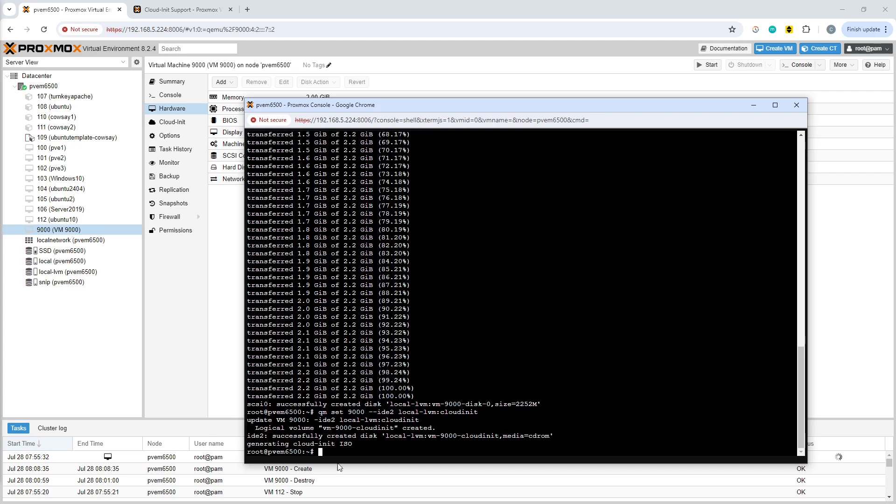
click(230, 265)
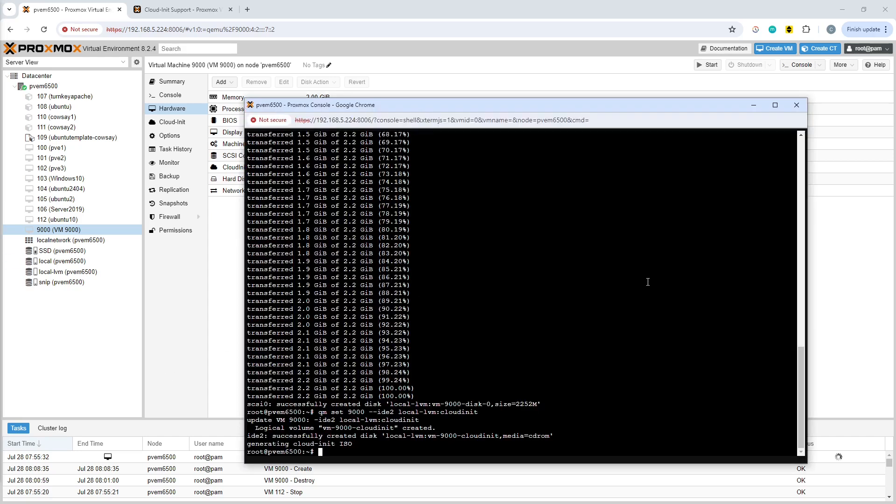
Set the boot device by running qm set 9000 --boot order=scsi0 in the shell, and move the console window off the hardware list
right_click(648, 281)
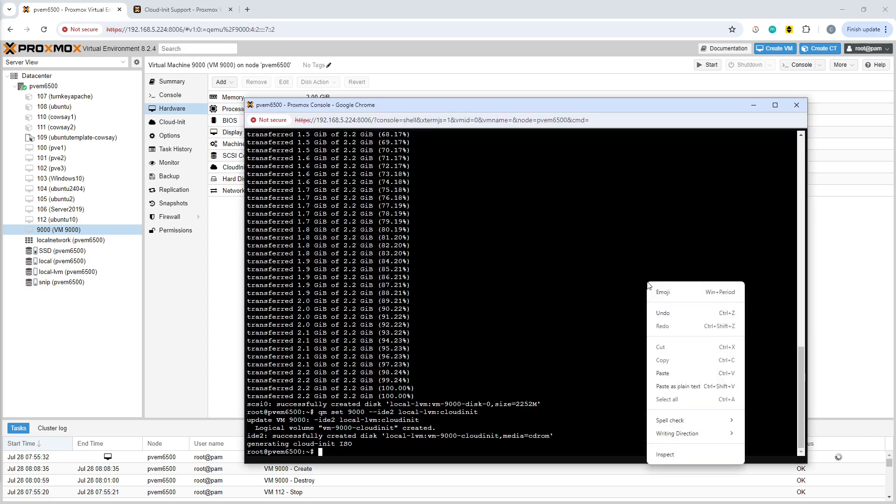
click(689, 373)
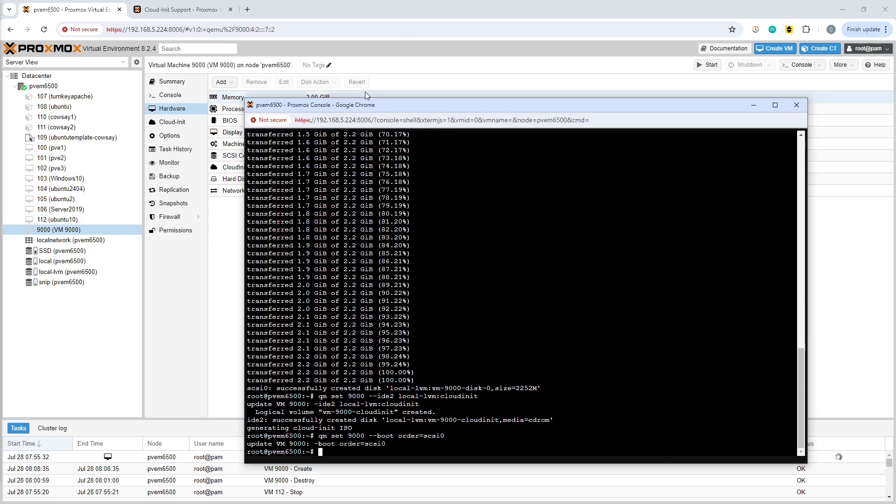
drag(381, 107, 510, 151)
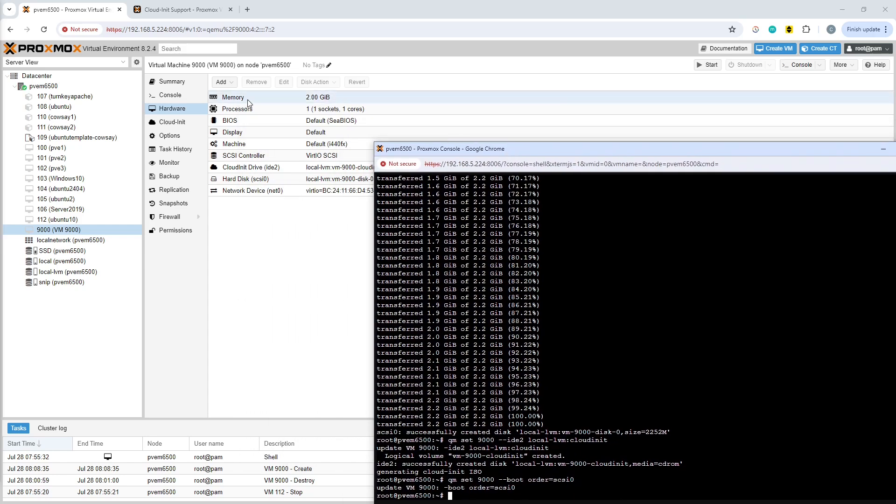
Check the boot order in VM 9000's options and return to its hardware list
click(274, 249)
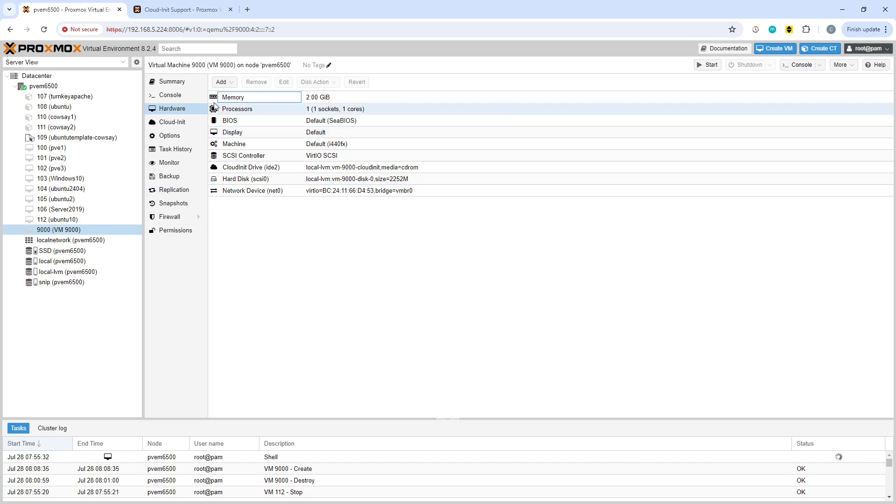
click(175, 137)
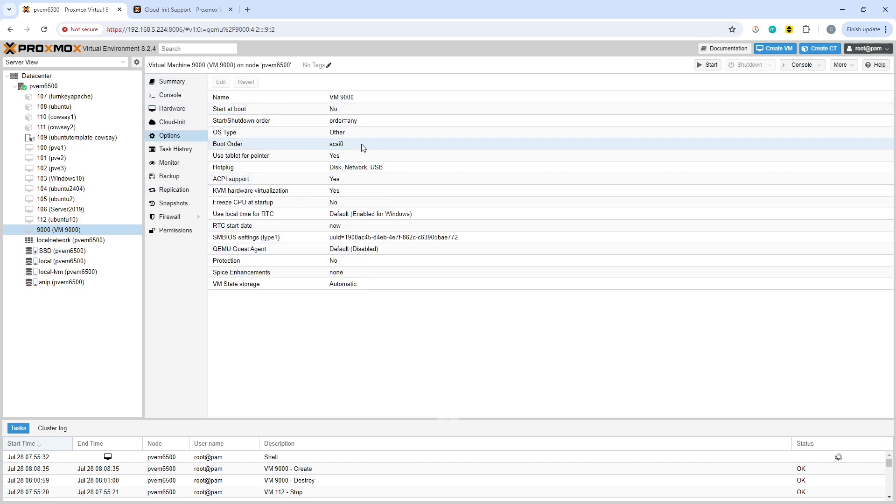
click(182, 111)
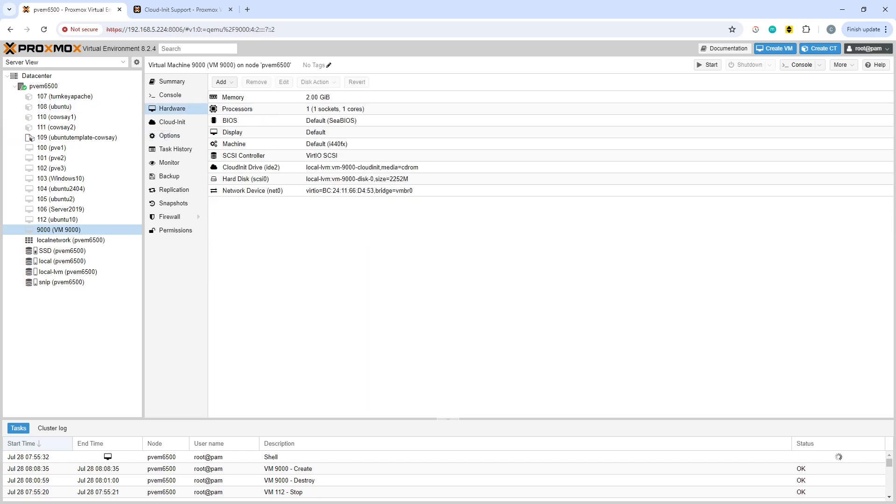
Configure a serial console as display by running qm set 9000 --serial0 socket --vga serial0 in the shell, and check VM 9000's hardware list
key(alt+Tab)
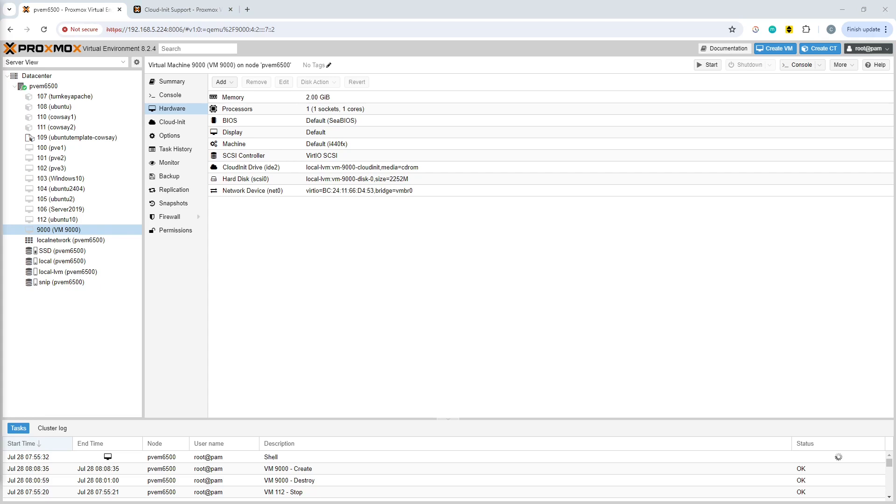
key(alt+Tab)
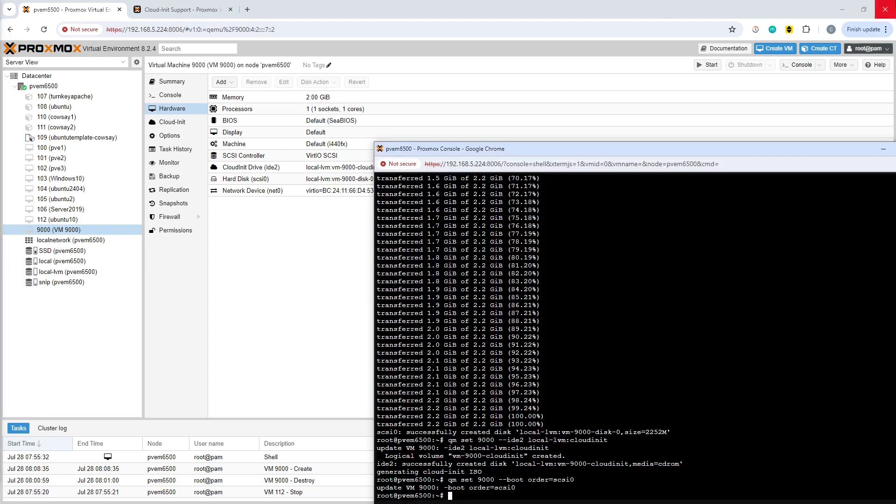
drag(648, 154, 543, 83)
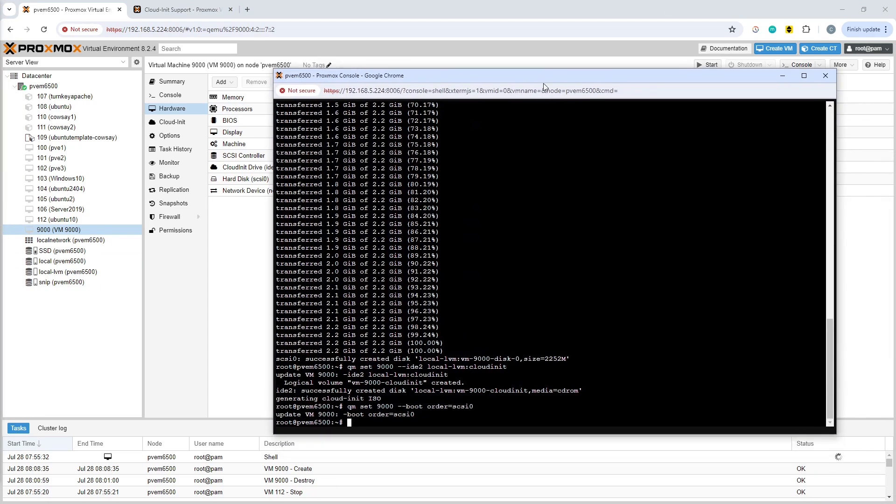
right_click(466, 245)
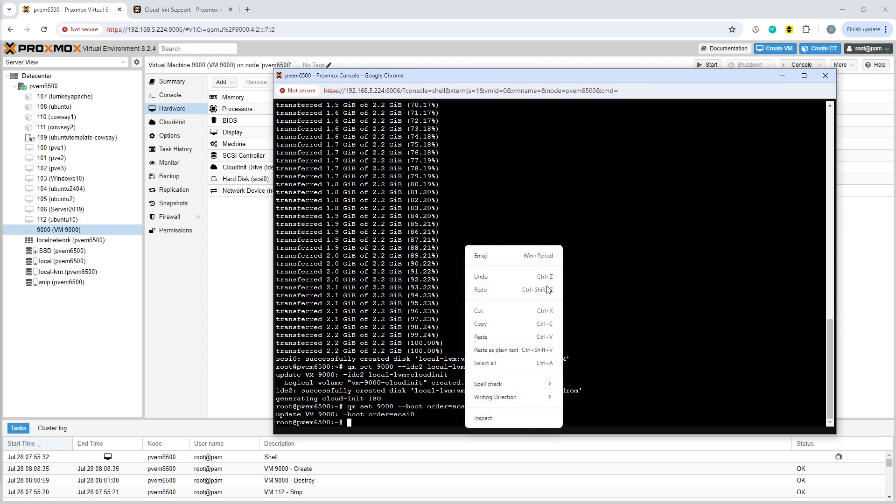
click(500, 337)
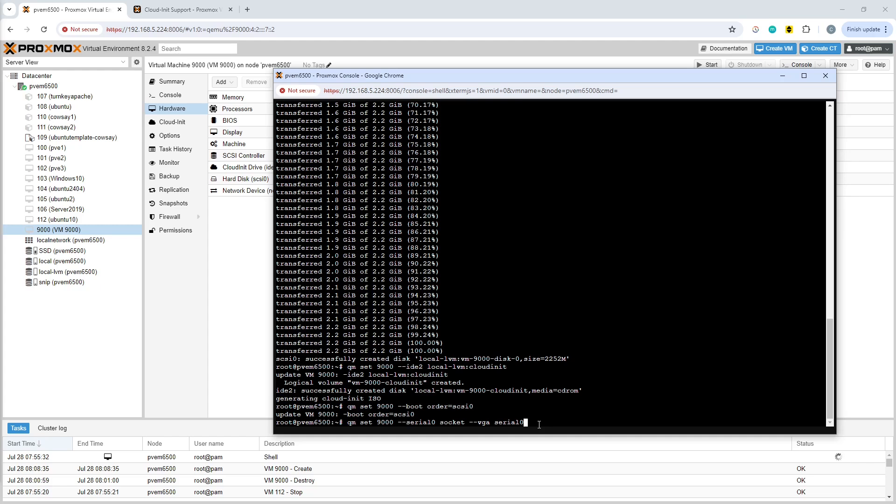
key(Return)
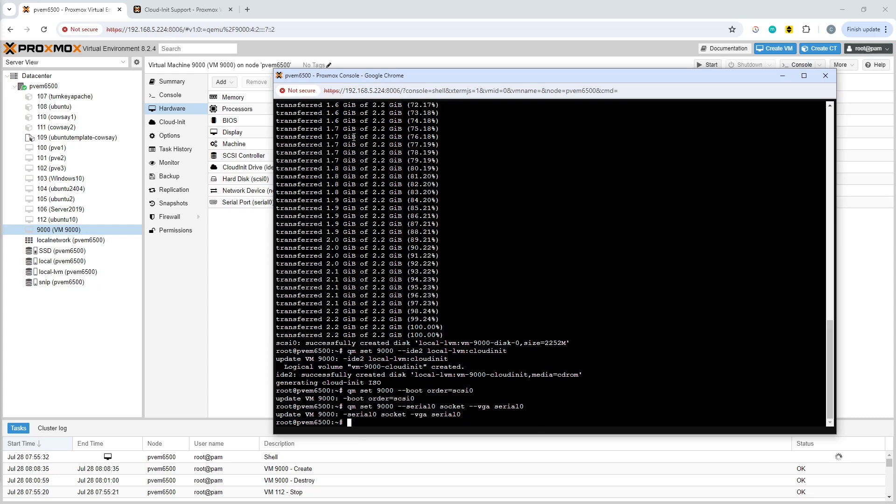
click(238, 245)
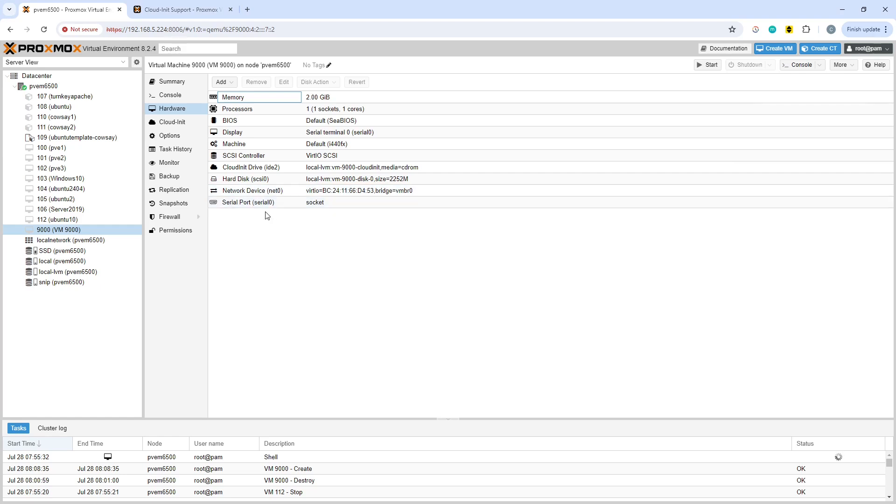
click(332, 278)
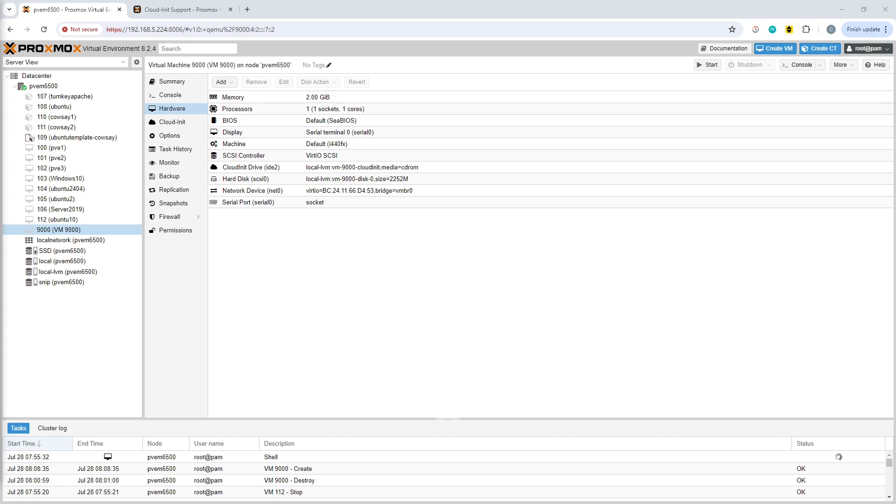
Convert VM 9000 to a template by running qm template 9000 in the shell console
key(alt+Tab)
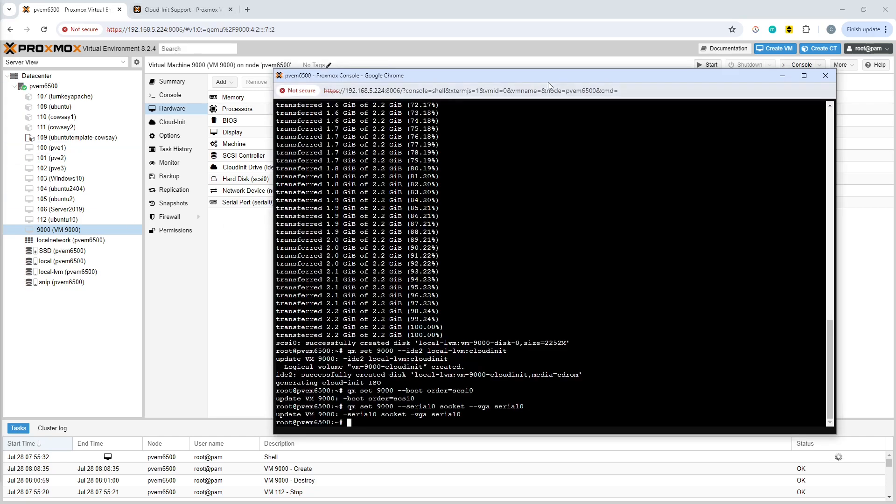
drag(511, 75, 486, 58)
drag(473, 223, 474, 228)
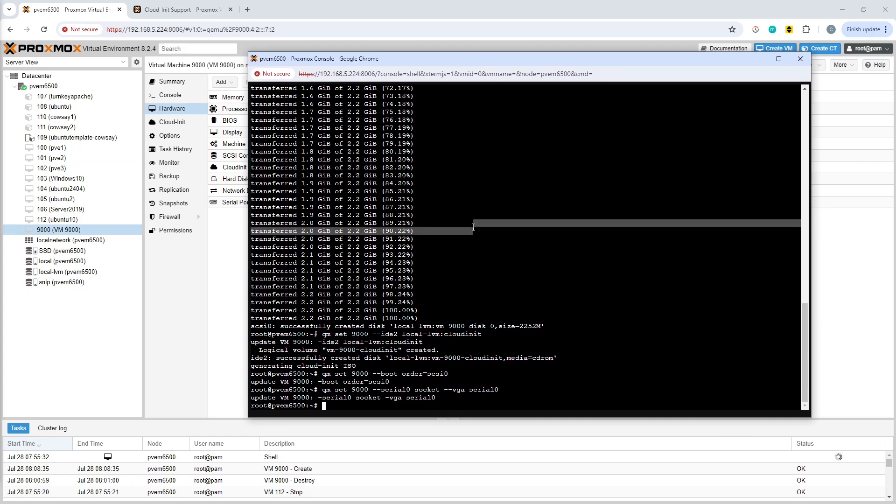
click(324, 406)
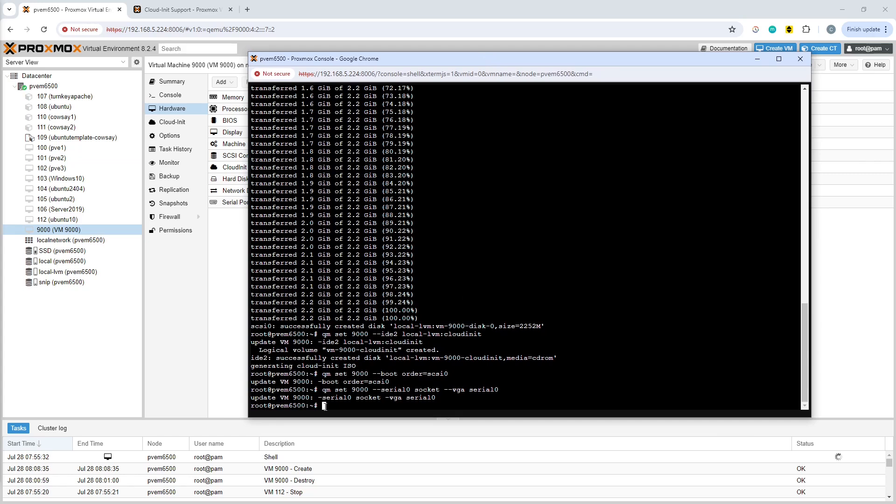
right_click(324, 405)
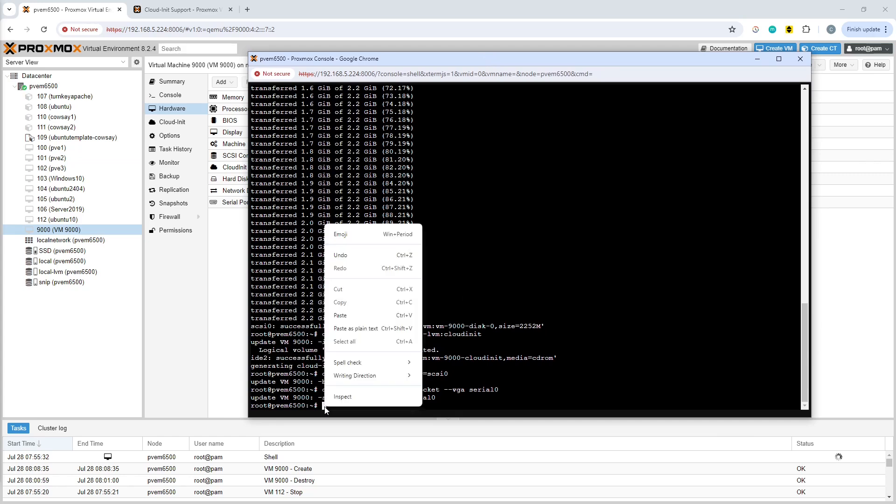
click(364, 314)
key(Return)
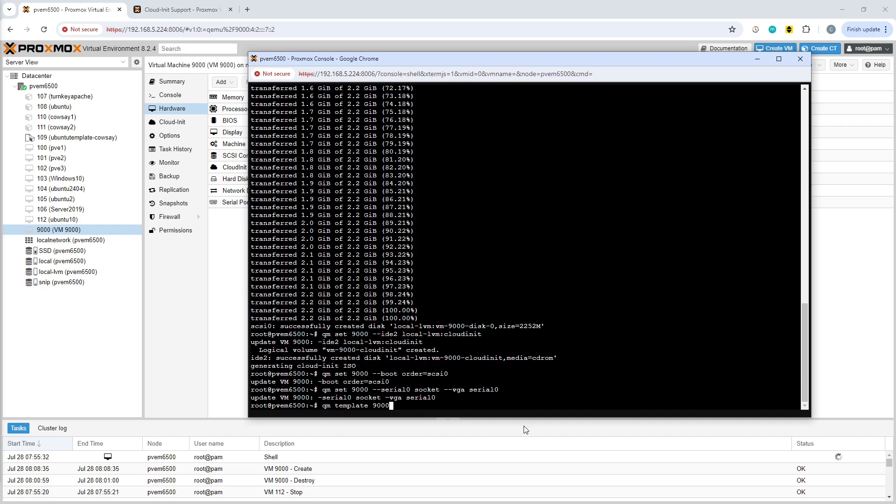
key(Return)
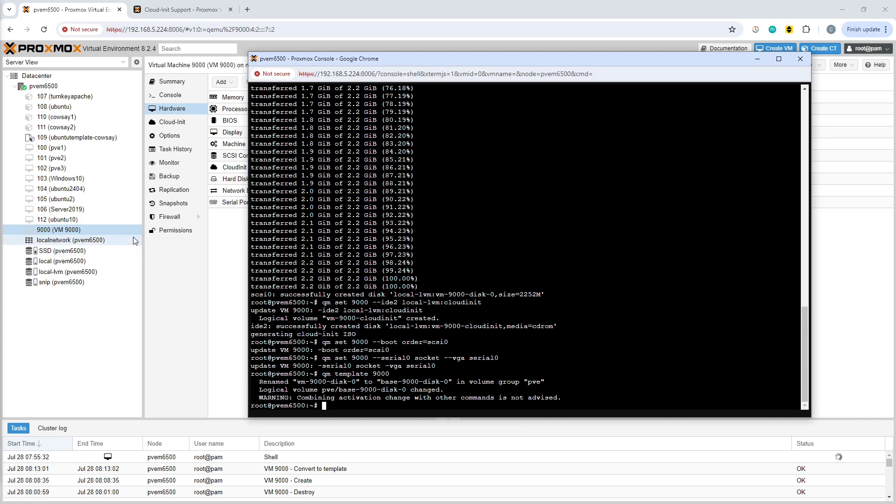
Select the VM 9000 template in the resource tree and review its hardware and options
click(88, 330)
click(58, 220)
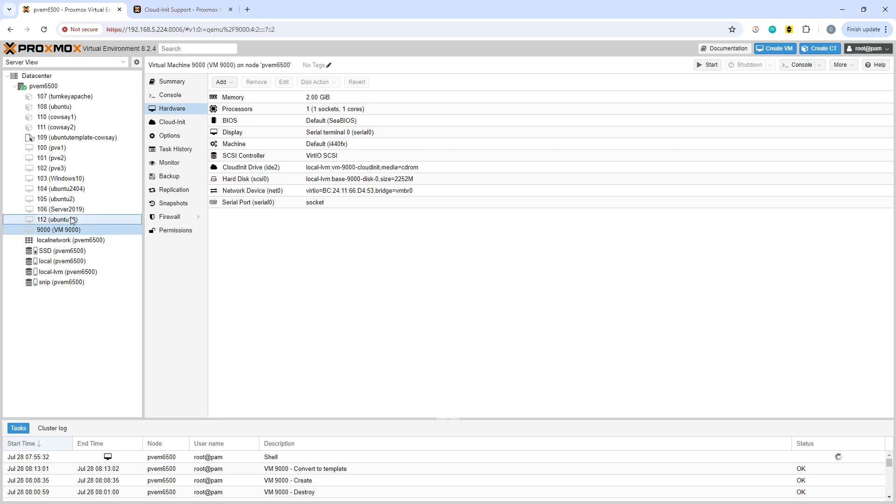
click(100, 230)
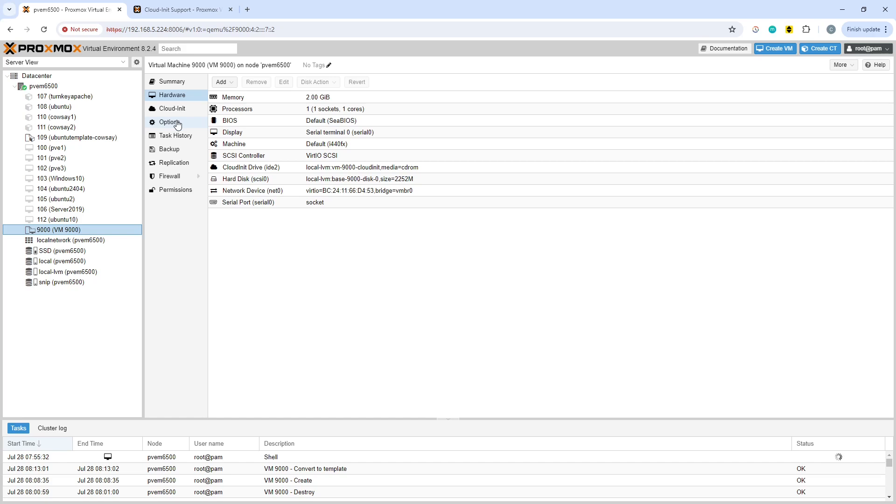
click(177, 123)
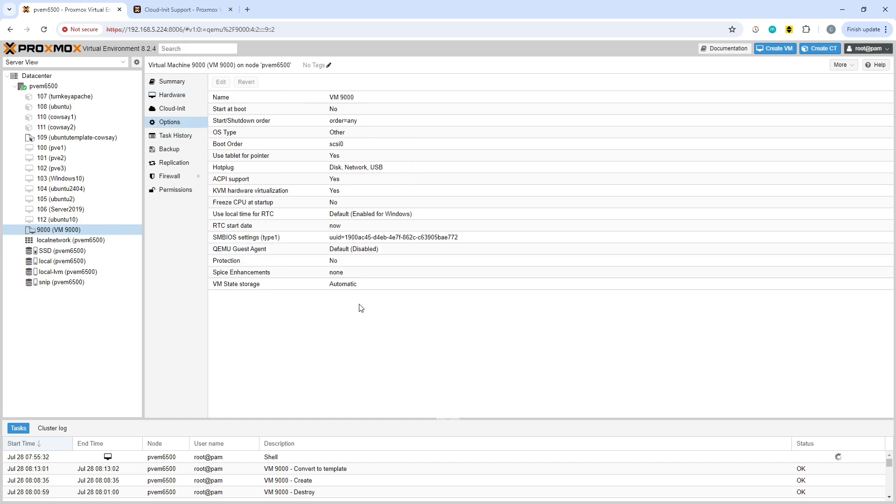
Enable the QEMU Guest Agent in the options of the VM 9000 template
click(300, 251)
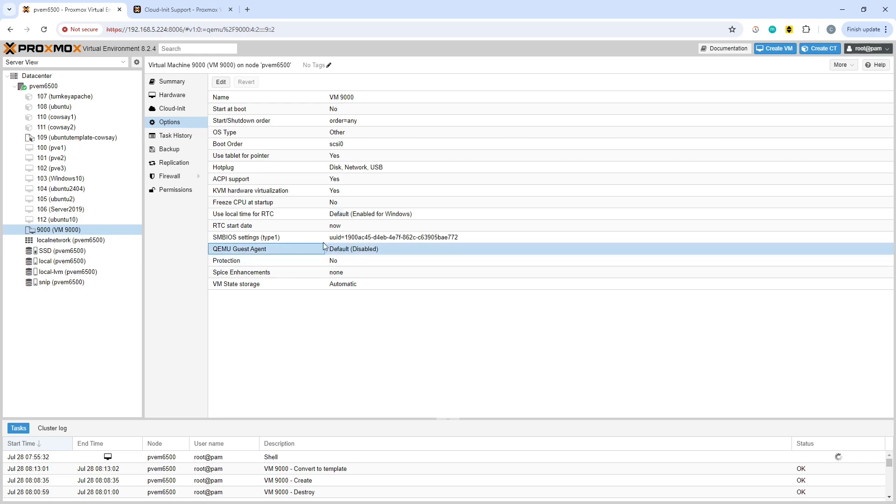
click(220, 82)
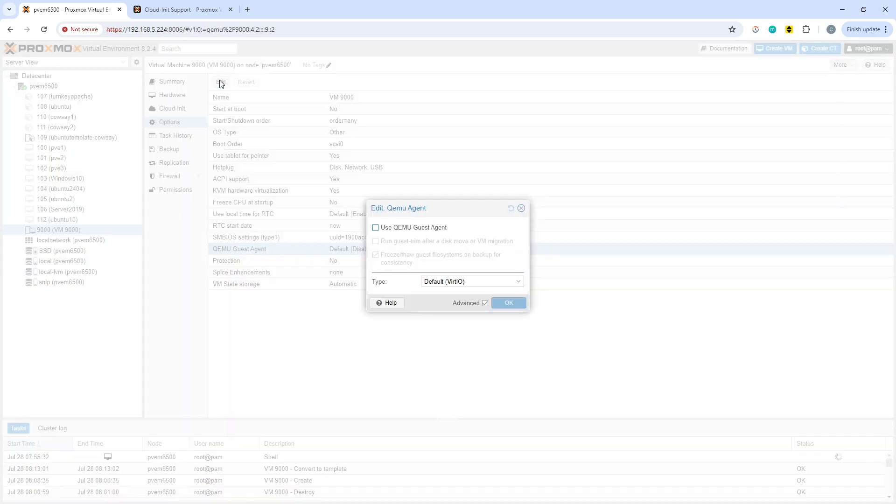
click(375, 228)
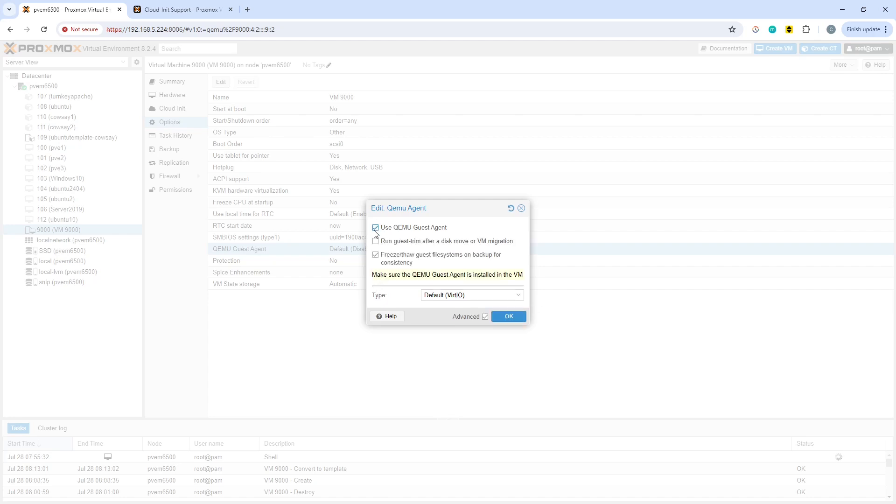
click(510, 317)
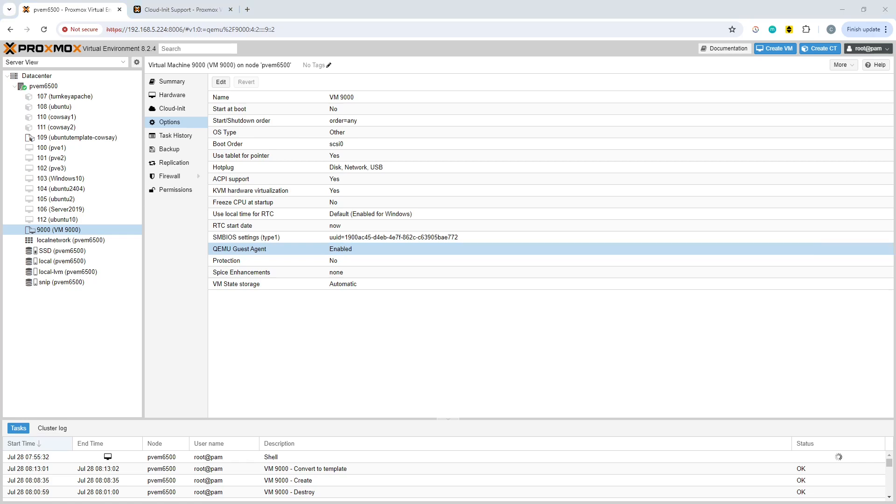
Run qm cloudinit dump 9000 user in the shell console to display the generated user configuration
key(alt+Tab)
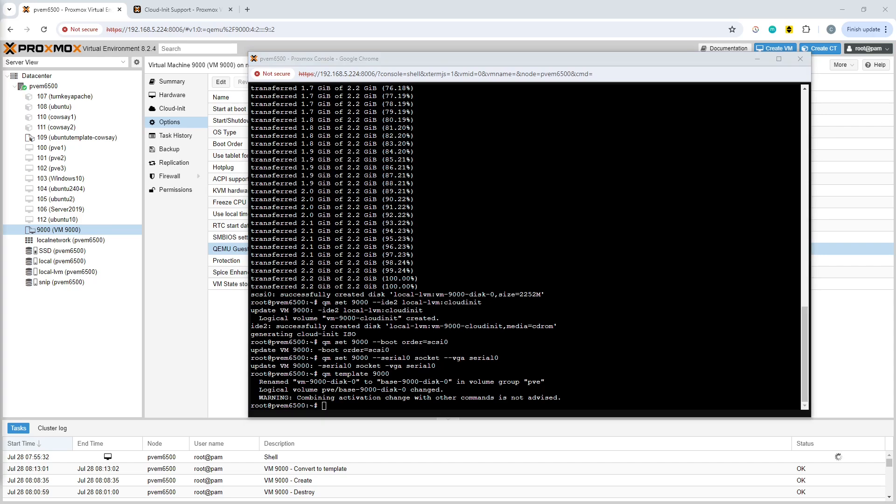
click(562, 322)
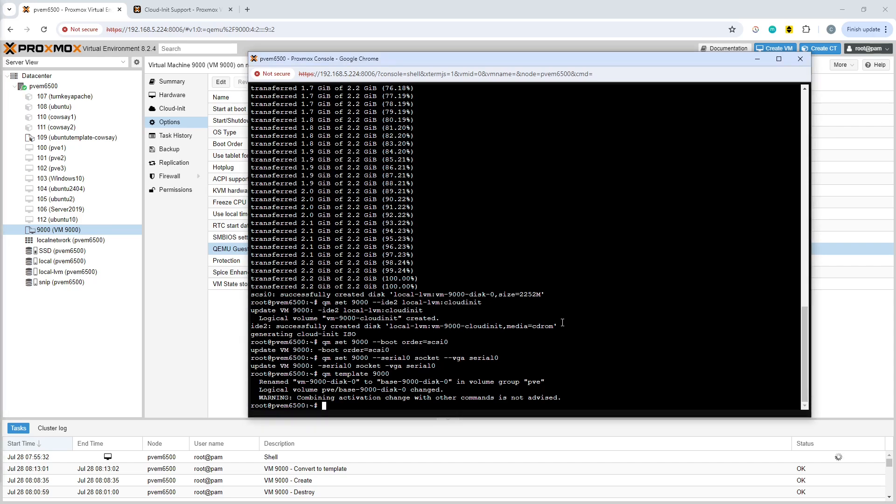
right_click(562, 321)
click(591, 233)
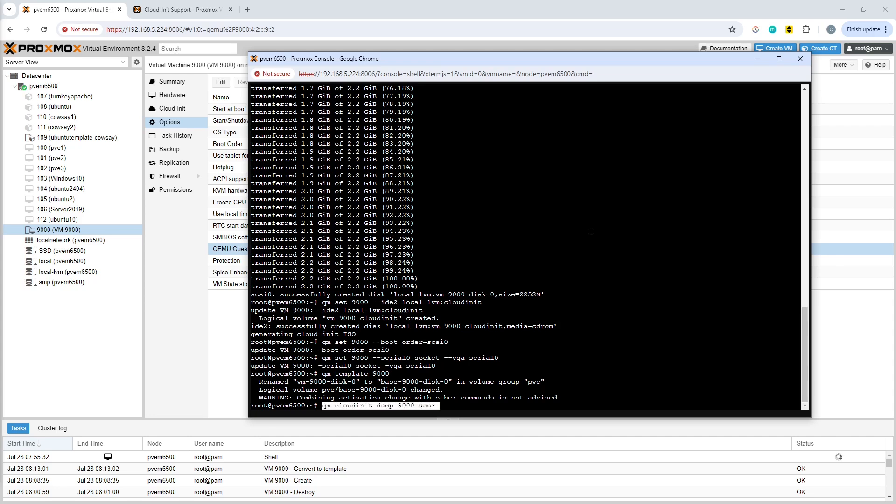
key(Return)
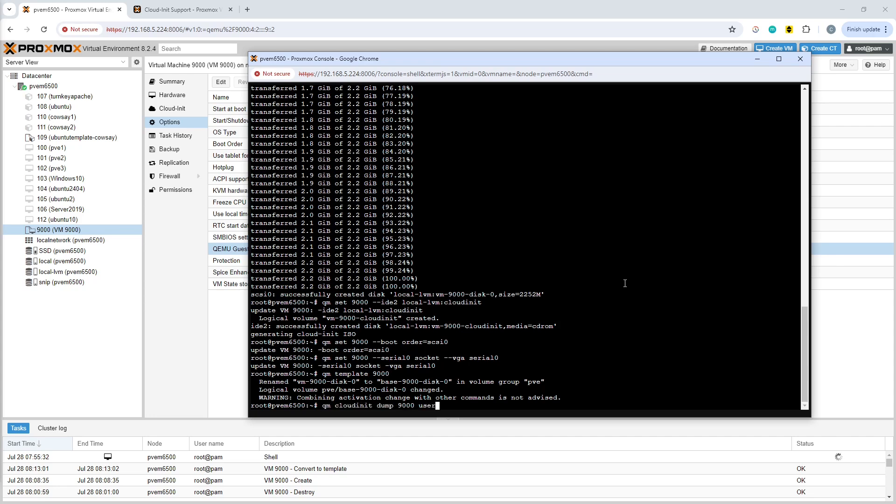
key(Return)
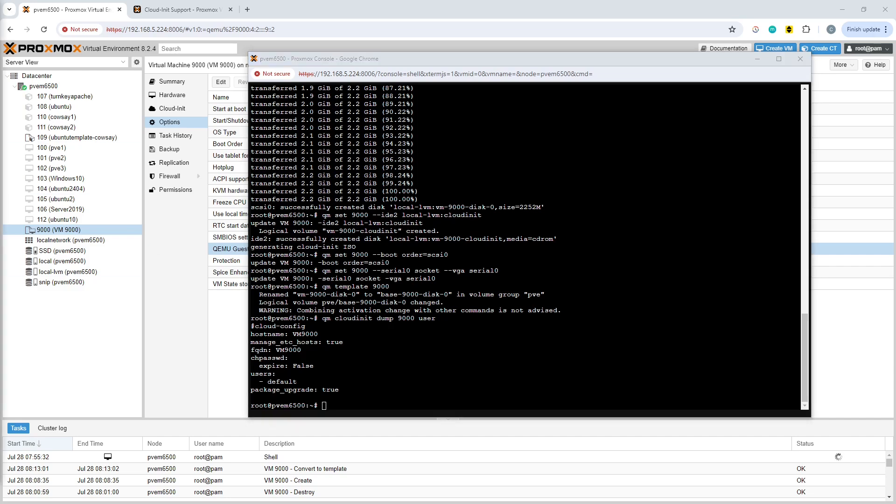
Write the user configuration dump to a file by running qm cloudinit dump 9000 user > custom.yml
click(545, 303)
right_click(545, 303)
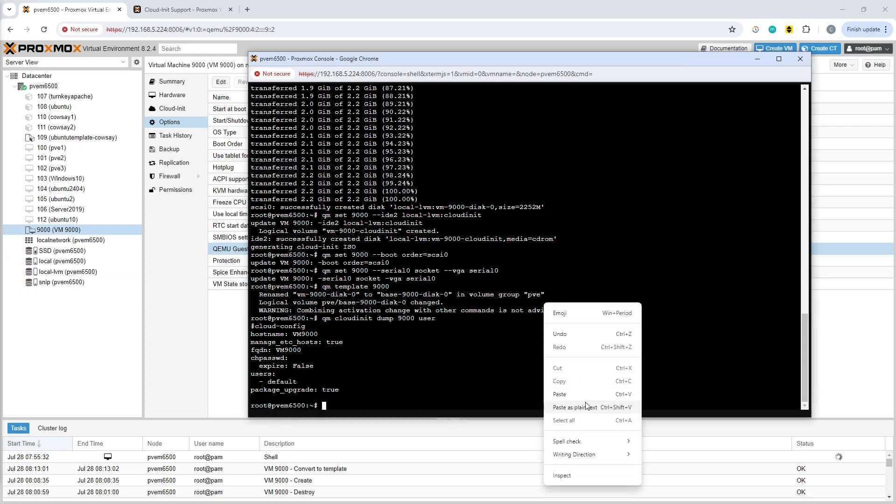
click(572, 394)
key(Return)
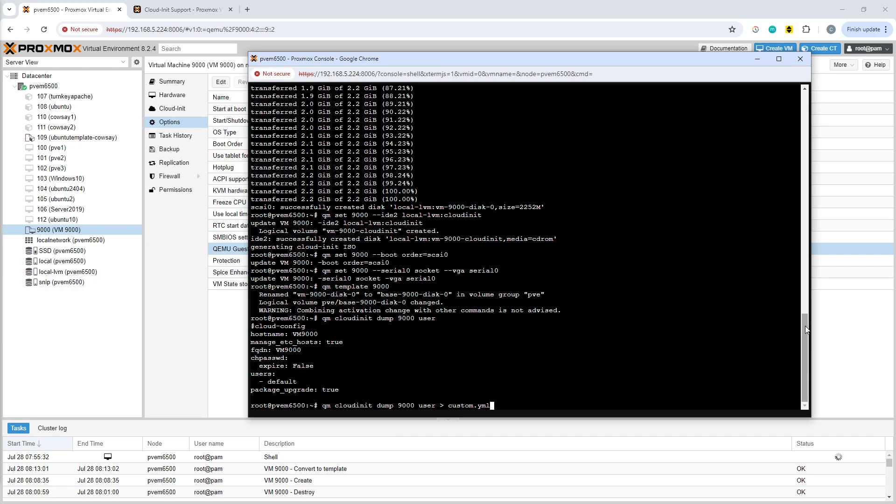
key(Return)
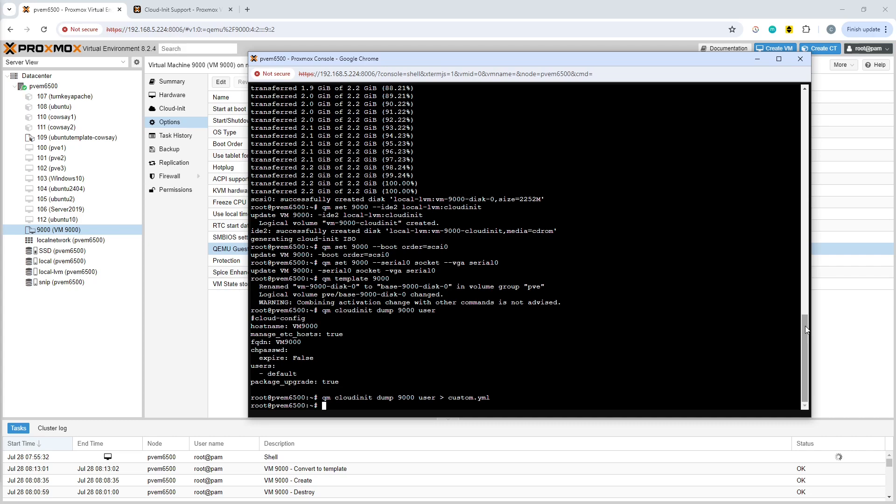
text(nans)
key(BackSpace)
text(o custom)
key(Return)
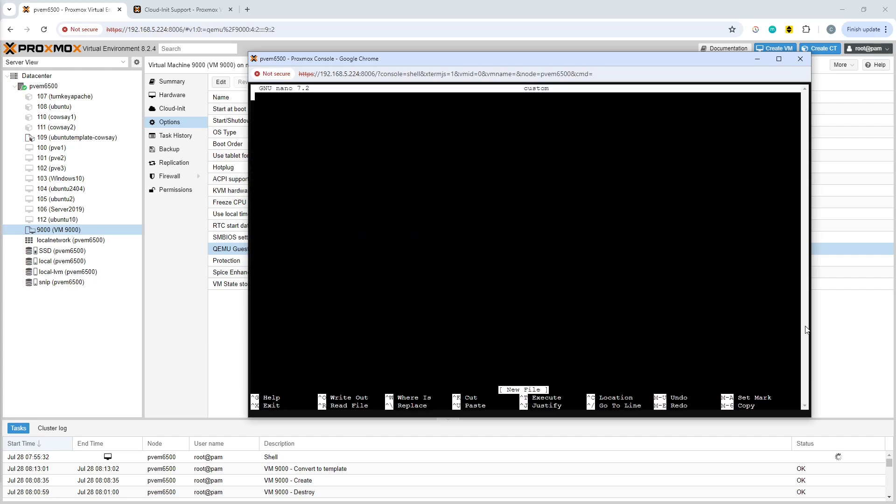
key(ctrl+x)
Open custom.yml in the nano editor
key(Up)
text(.y)
key(Tab)
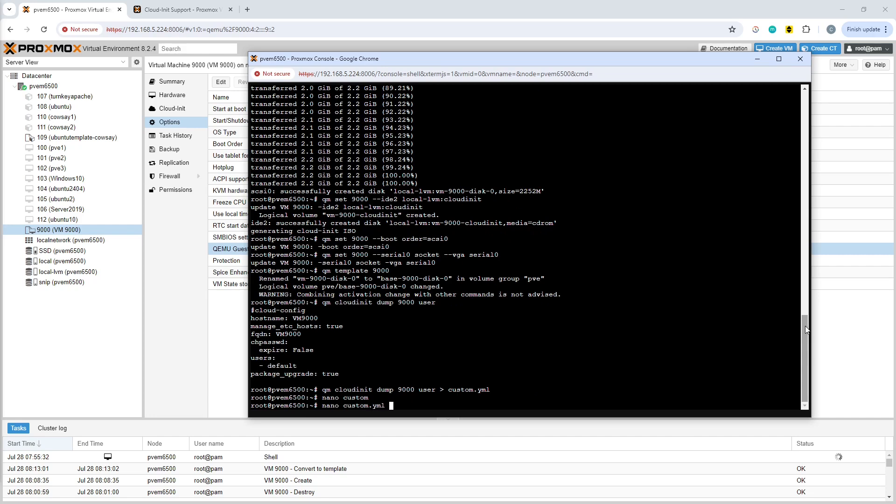
key(Return)
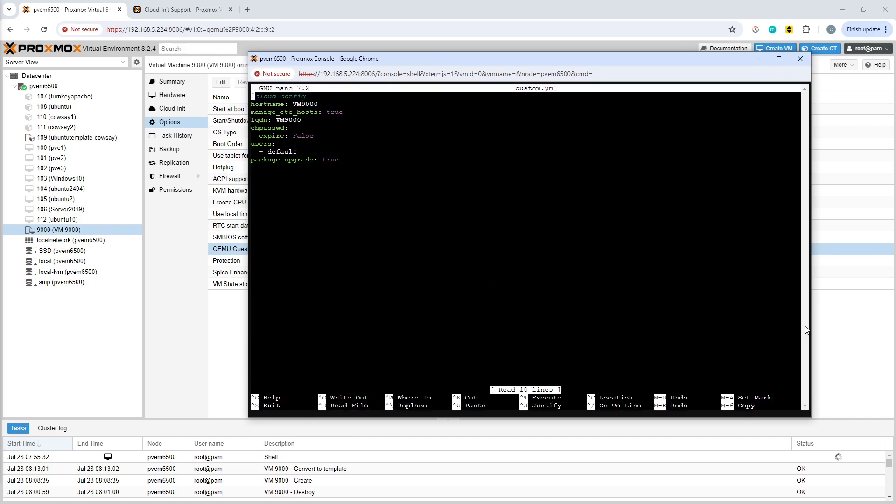
Change the hostname value in custom.yml to ubuntucustom
key(Down)
key(Down)
key(Down)
key(Down)
key(Down)
key(Down)
key(Down)
key(Up)
key(Up)
key(Up)
key(Up)
key(Up)
key(Up)
key(Right)
key(Right)
key(Right)
key(Right)
key(Right)
key(Right)
key(Right)
key(Right)
key(Right)
key(Right)
key(Right)
key(Right)
key(Right)
key(Right)
key(Right)
key(Right)
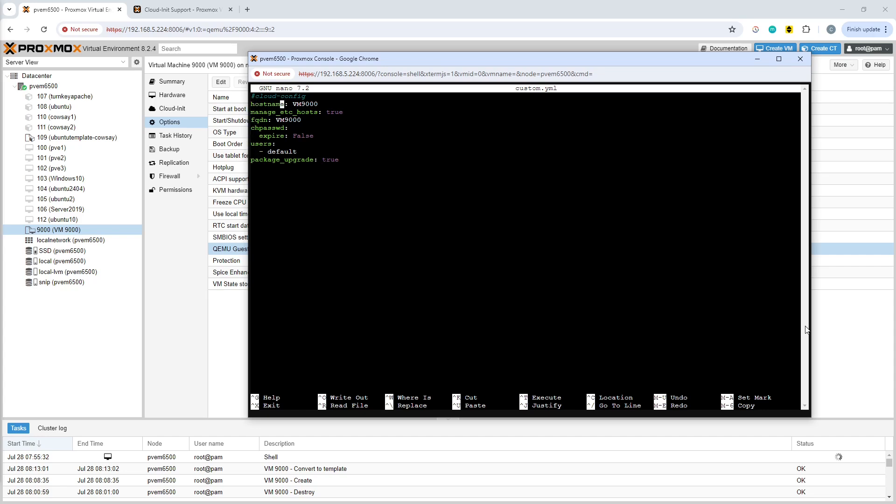
key(BackSpace)
key(BackSpace)
key(BackSpace)
key(BackSpace)
key(BackSpace)
key(BackSpace)
text(ubuntucustom)
Change the fqdn value in custom.yml to ubuntucustom
key(Down)
key(Down)
key(BackSpace)
key(BackSpace)
key(BackSpace)
key(BackSpace)
key(BackSpace)
key(BackSpace)
text(ubuntucustom)
Append package_reboot_if_required: true, packages apache2, cowsay, qemu-guest-agent, and runcmd lines to start and enable qemu-guest-agent and echo "job done" to /home/user/testing.txt
key(Down)
key(Down)
key(Down)
key(Down)
key(Down)
key(Down)
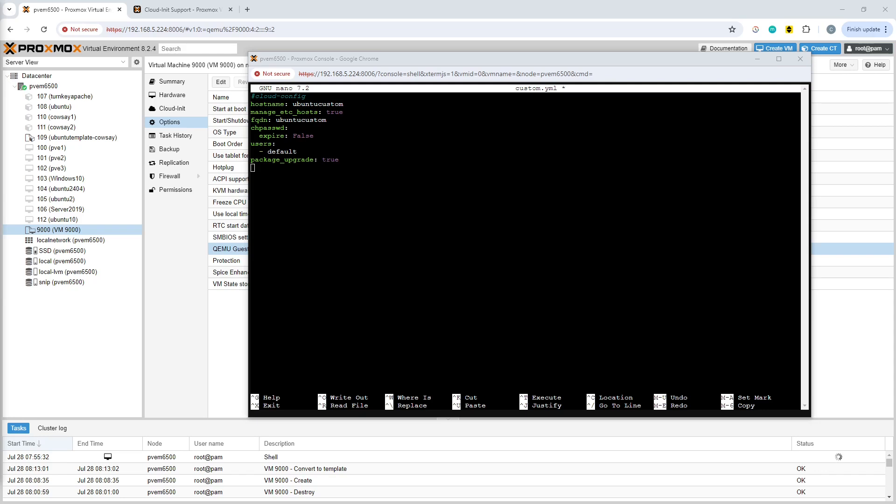
click(463, 205)
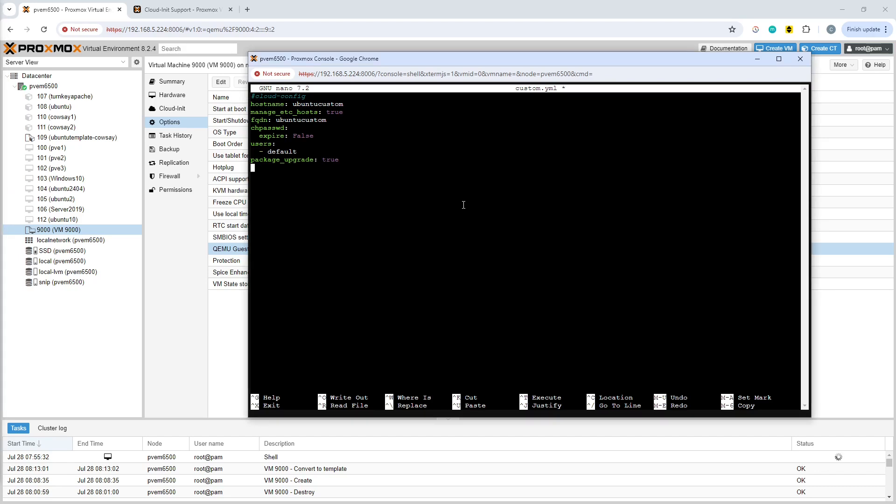
right_click(463, 205)
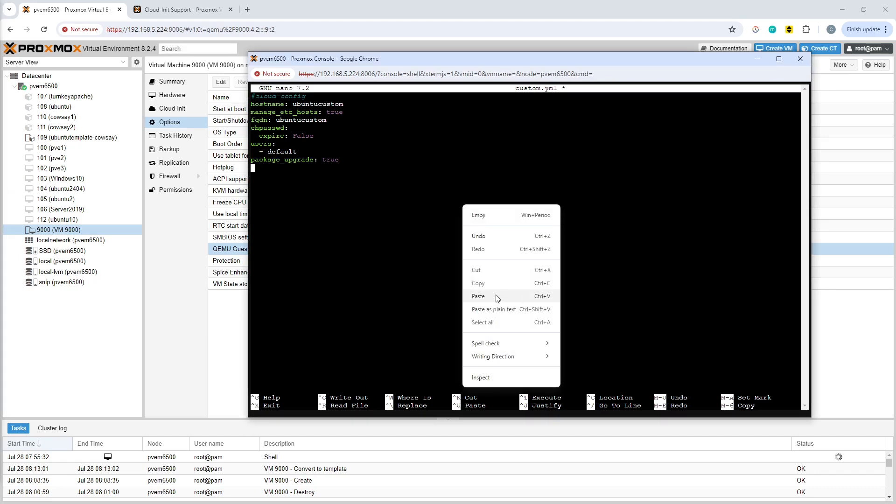
click(479, 297)
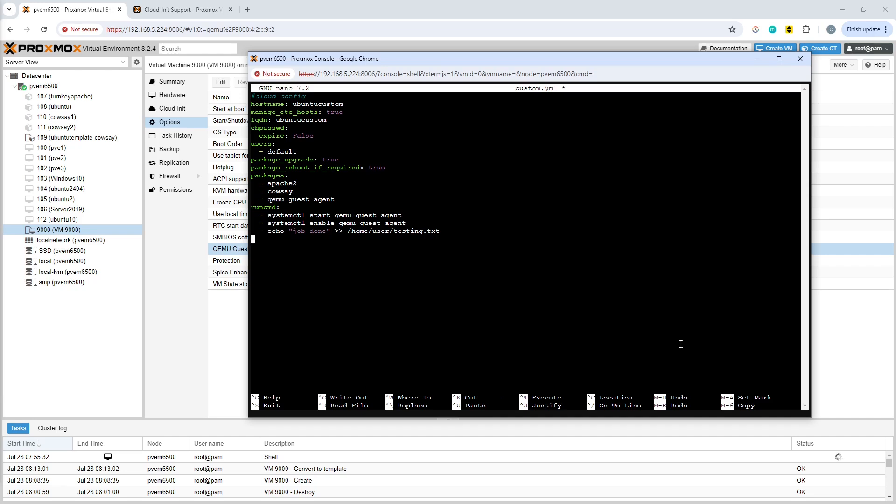
Review the added reboot, packages and runcmd entries in custom.yml line by line
key(Up)
key(Up)
key(Up)
key(Up)
key(Up)
key(Up)
key(Up)
key(Up)
key(Up)
key(Down)
key(Down)
key(Right)
key(Right)
key(Right)
key(Right)
key(Down)
key(Down)
key(Right)
key(Right)
key(Right)
key(Right)
key(Right)
key(Right)
key(Right)
key(Right)
key(Right)
key(Right)
key(Right)
key(Right)
key(Right)
key(Down)
key(Down)
key(Down)
key(Down)
key(Right)
key(Right)
key(Right)
key(Right)
key(Right)
key(Right)
key(Right)
key(Right)
key(Right)
Save custom.yml under the same name and exit the nano editor
key(ctrl+o)
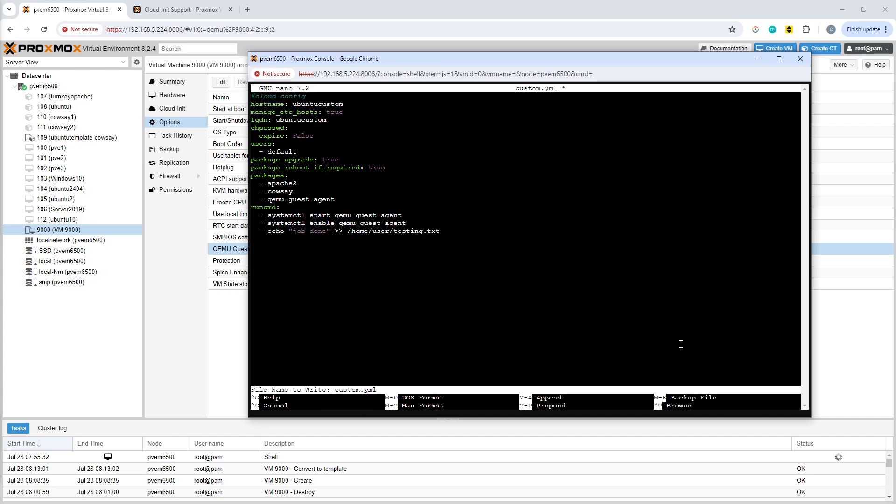
key(Return)
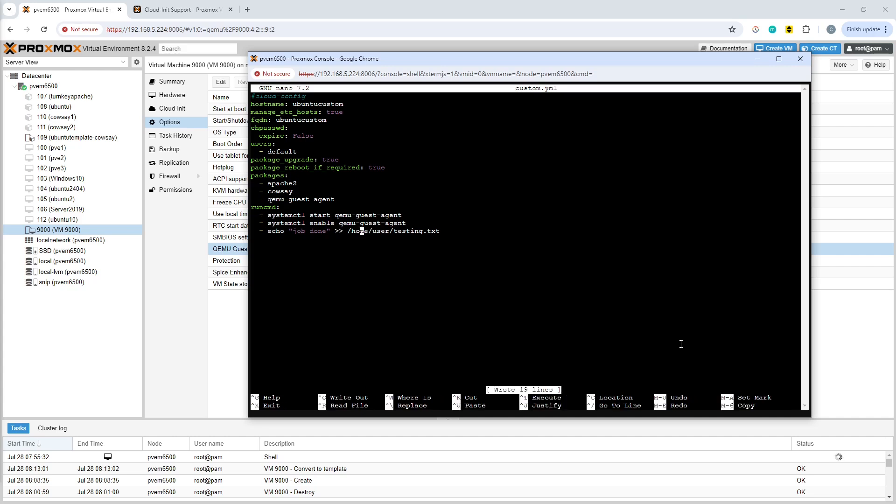
key(ctrl+x)
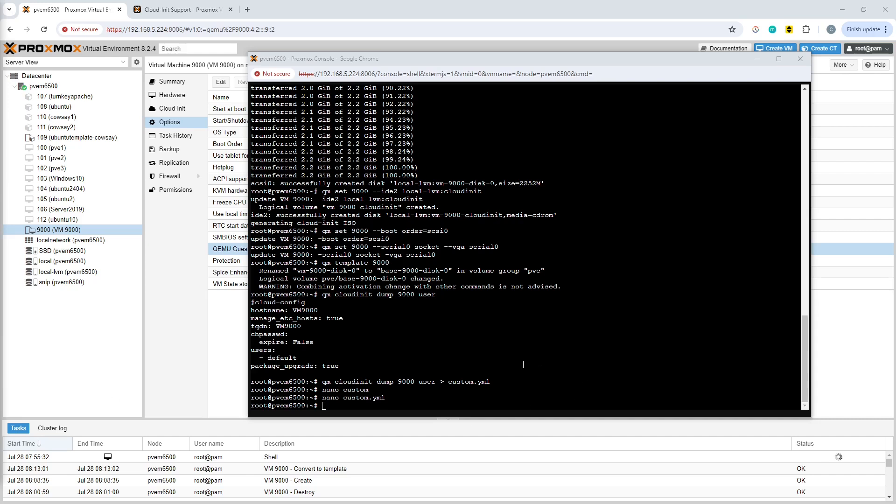
Move the custom configuration into the snippets storage by running mv custom.yml /snip/snippets
click(508, 332)
right_click(509, 331)
click(537, 244)
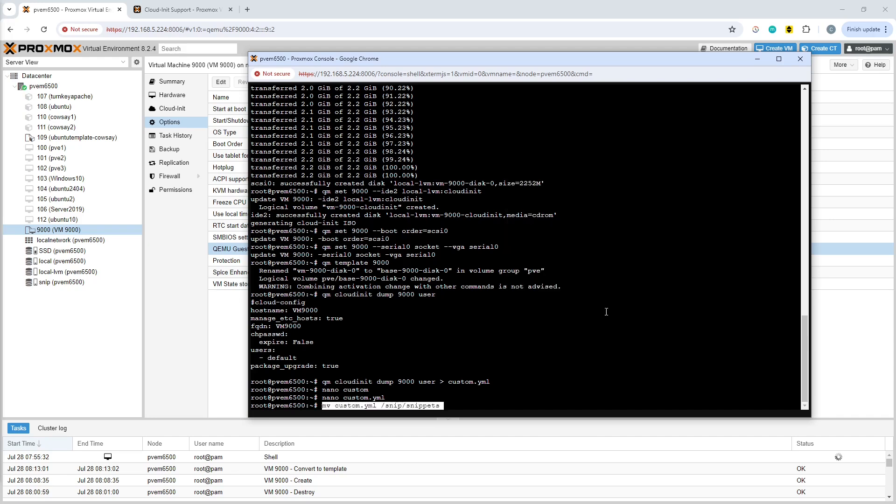
key(Return)
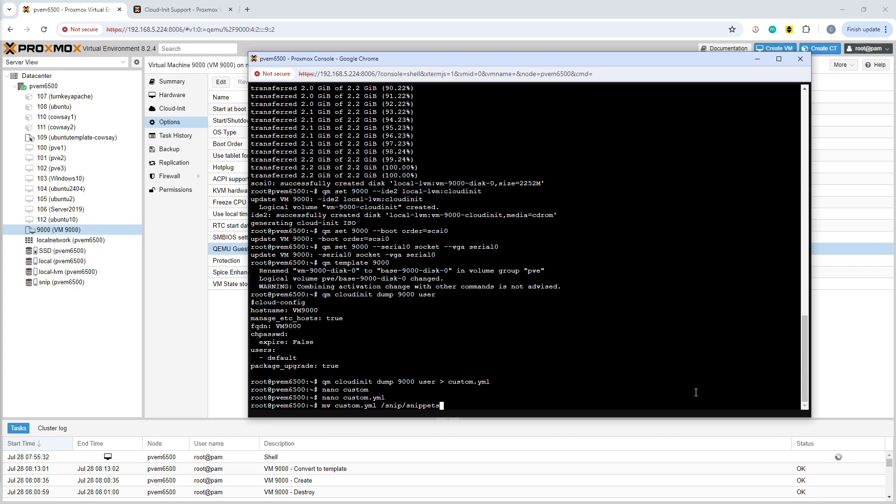
key(Return)
List the contents of /snip/snippets/ to check the moved file
text(l)
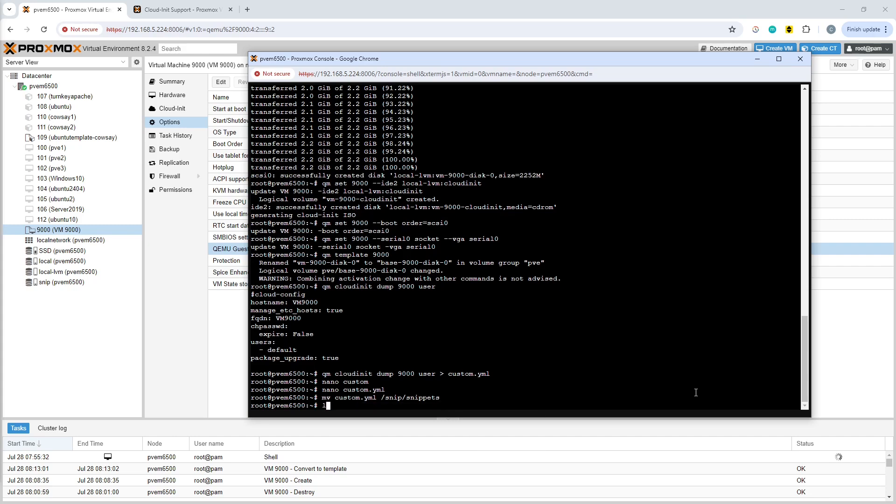
text(s /snip/sn)
key(Tab)
key(Return)
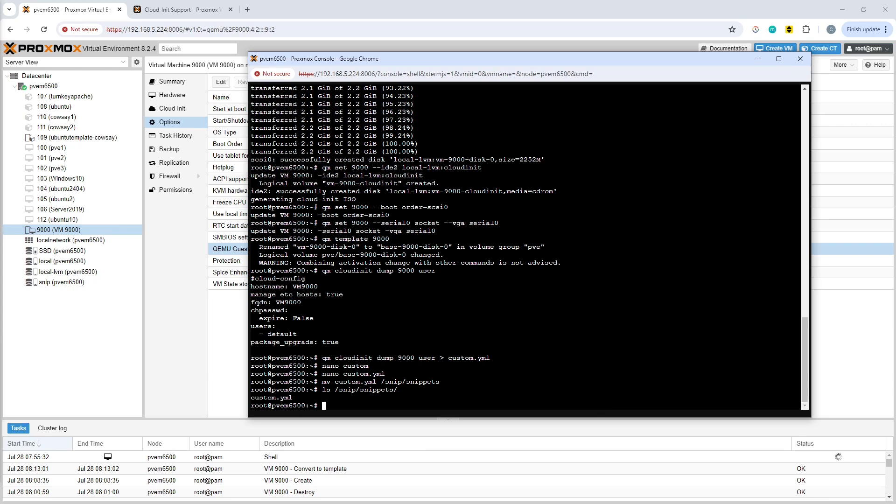
Attach the custom user configuration to the template by running qm set 9000 --cicustom "user=snip:snippets/custom.yaml"
key(alt+Tab)
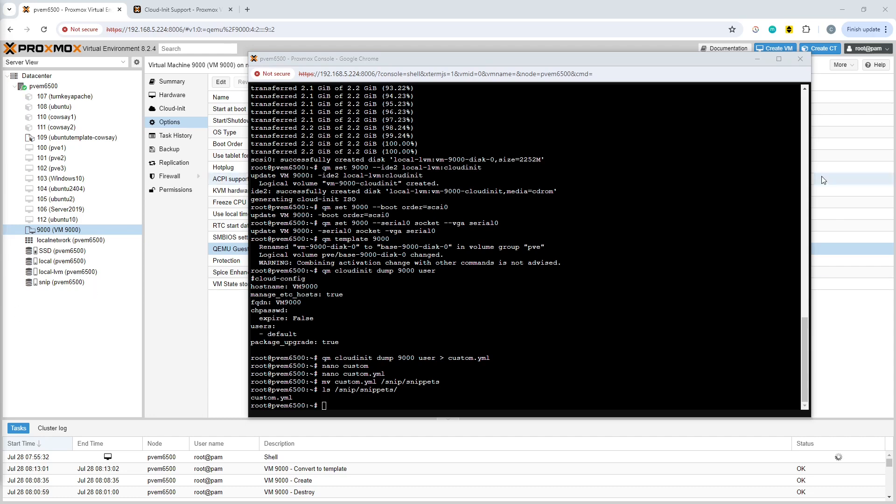
click(579, 314)
right_click(579, 313)
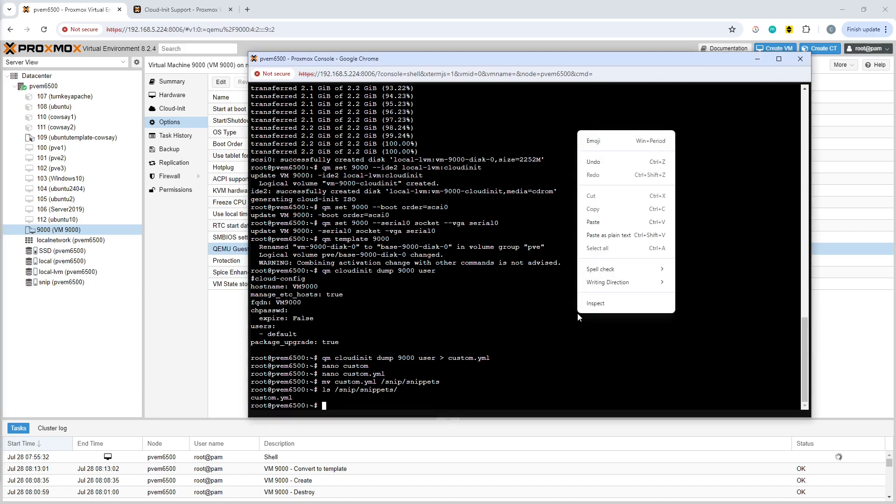
click(629, 223)
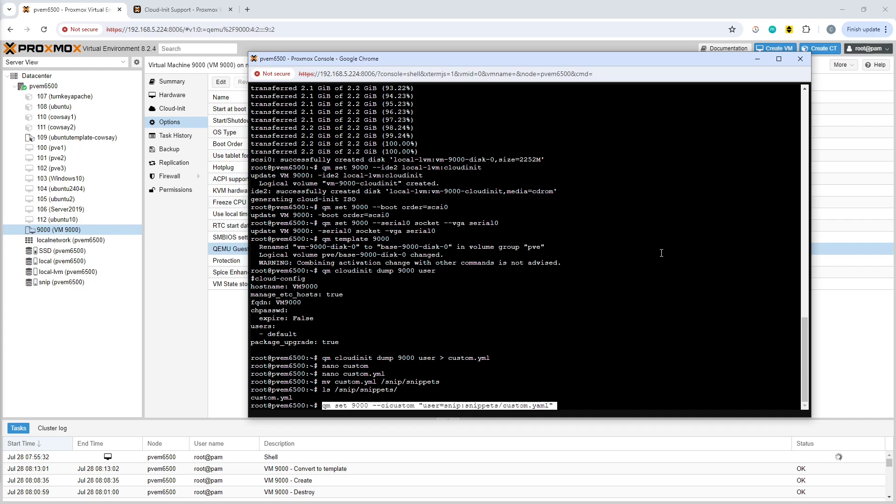
key(Right)
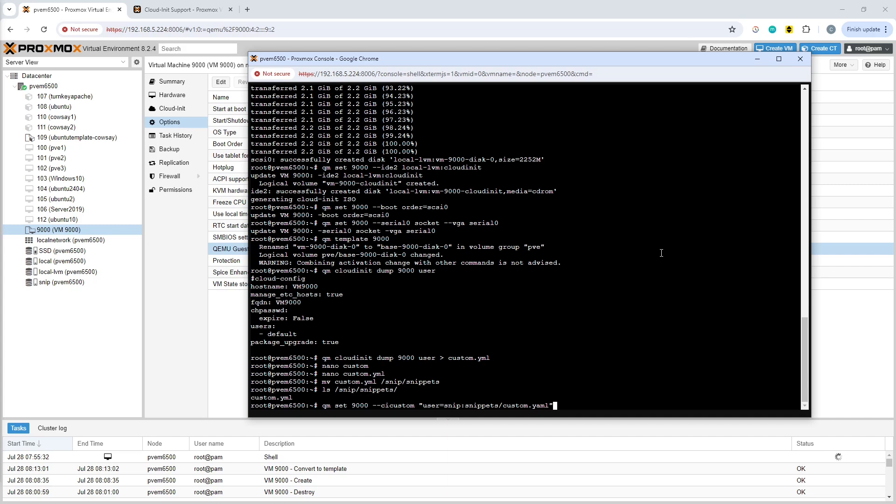
key(Return)
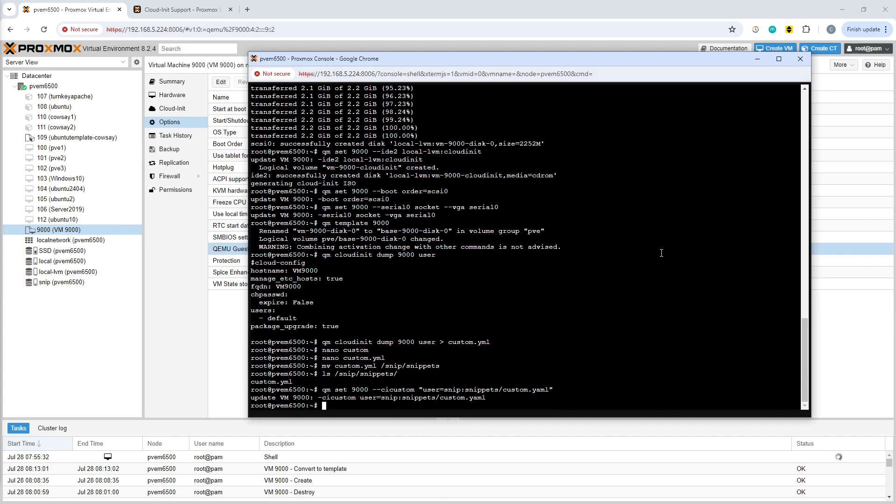
Set the IPv4 configuration of net0 to DHCP in the Cloud-Init settings of template 9000
click(178, 328)
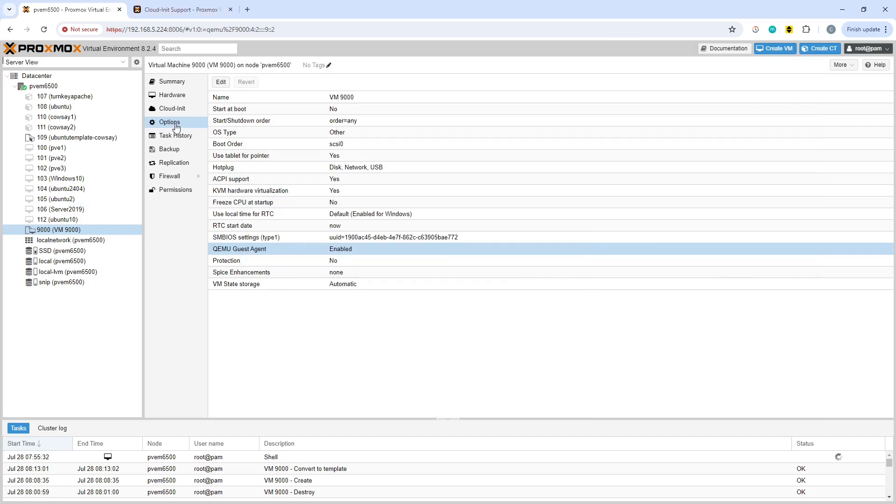
click(177, 108)
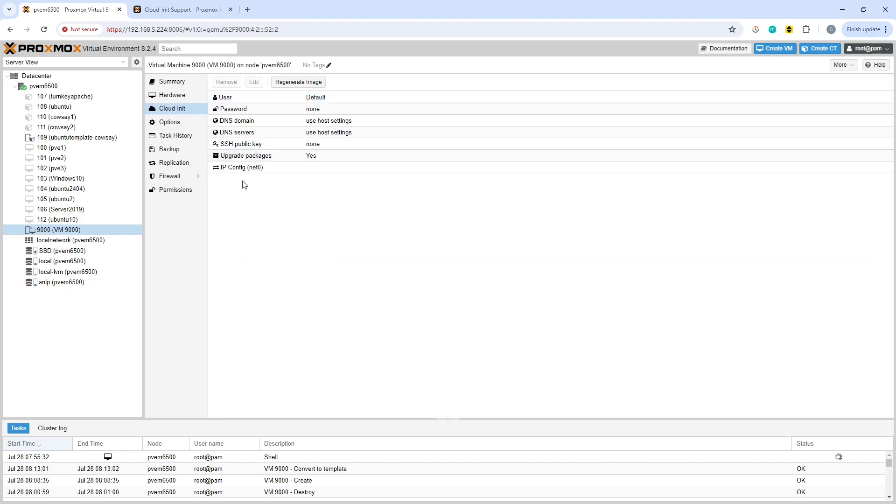
click(373, 99)
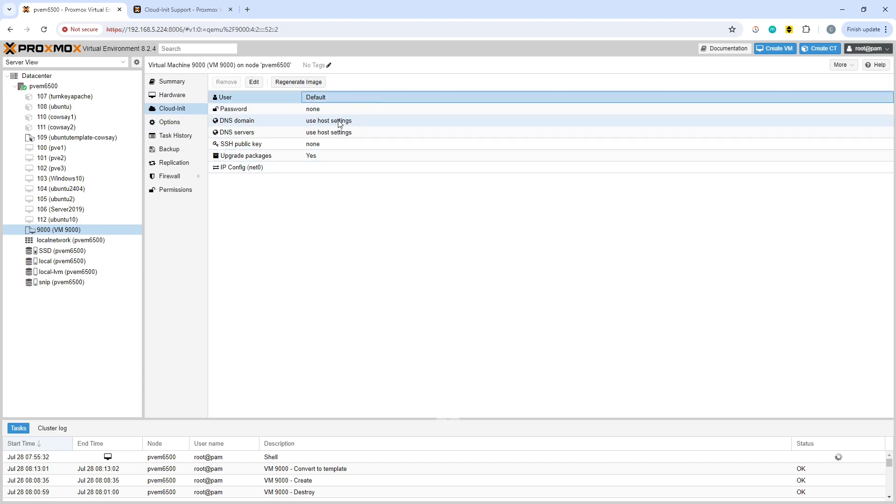
click(310, 169)
click(255, 82)
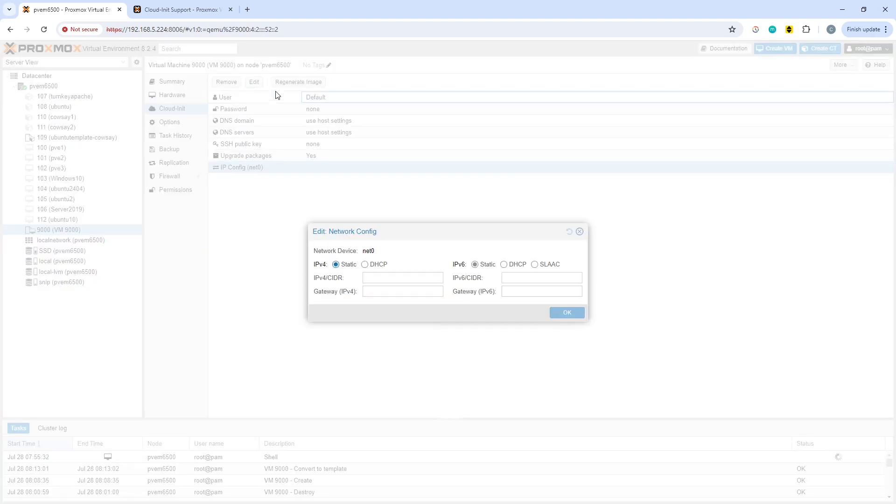
click(366, 265)
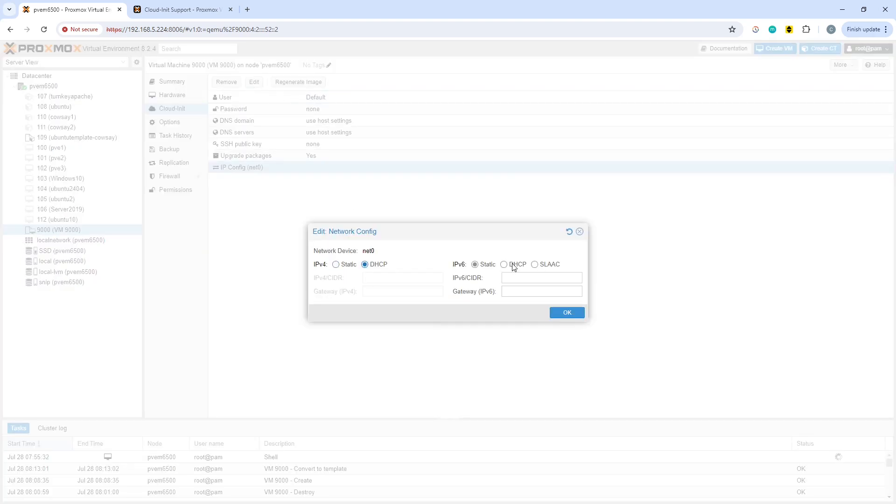
click(571, 316)
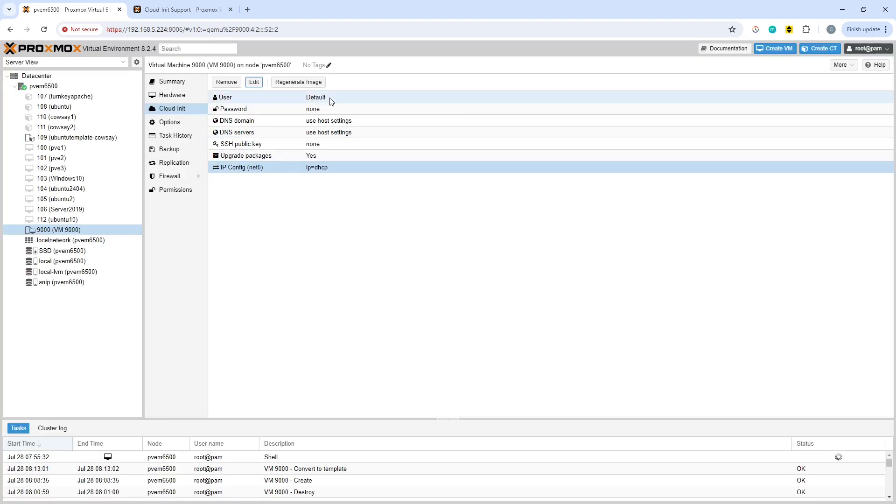
Set the Cloud-Init user of template 9000 to "user"
double_click(327, 98)
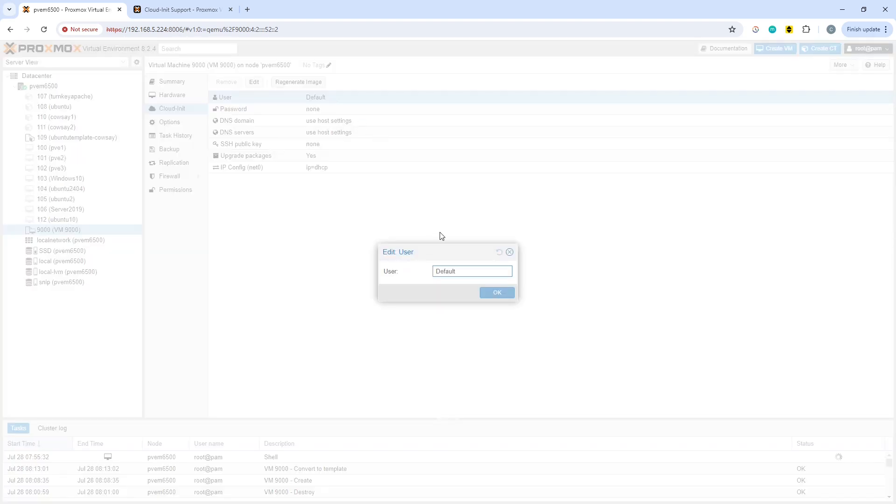
text(user)
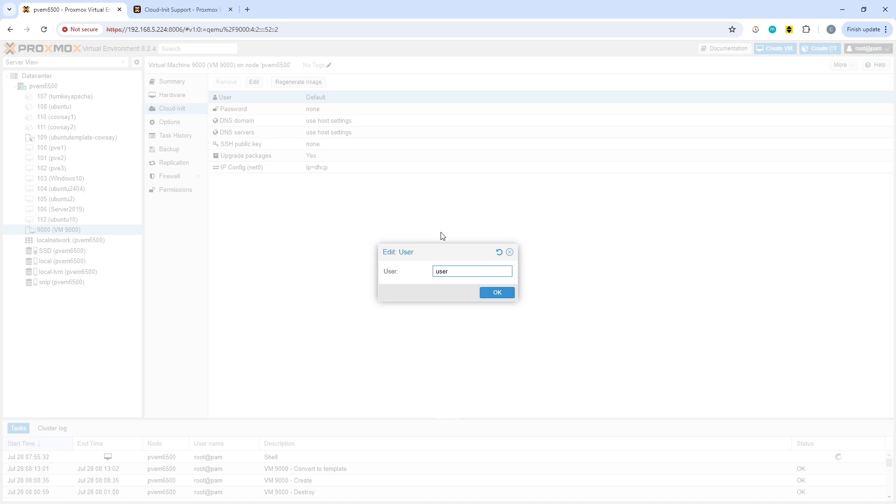
click(506, 294)
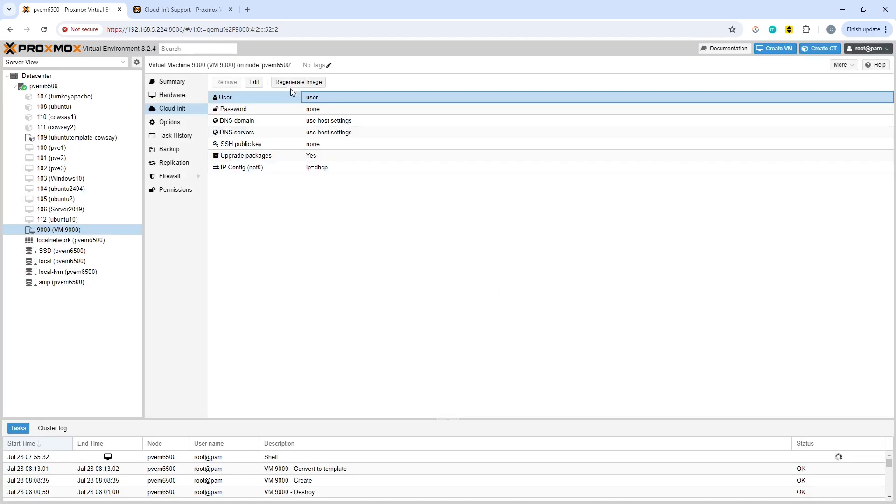
Enter the Cloud-Init account password for template 9000 and save it
double_click(338, 111)
text(pa•••••••••)
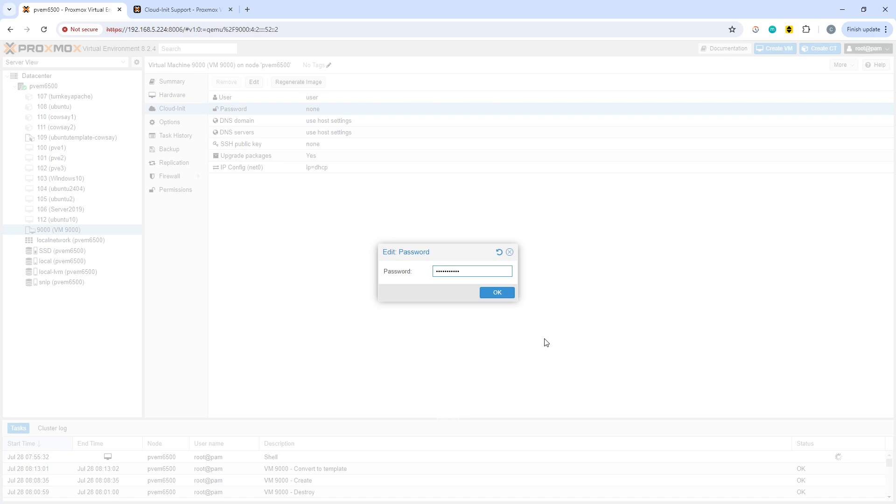
key(ctrl+a)
key(BackSpace)
text(•••••••••••)
click(490, 294)
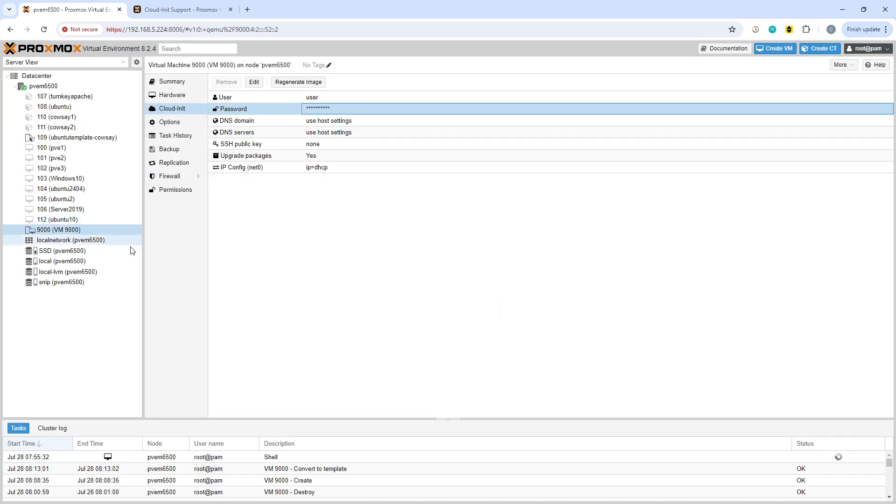
Clone template 9000 as a linked clone with VM ID 113 and the name ubuntucustom1
right_click(47, 232)
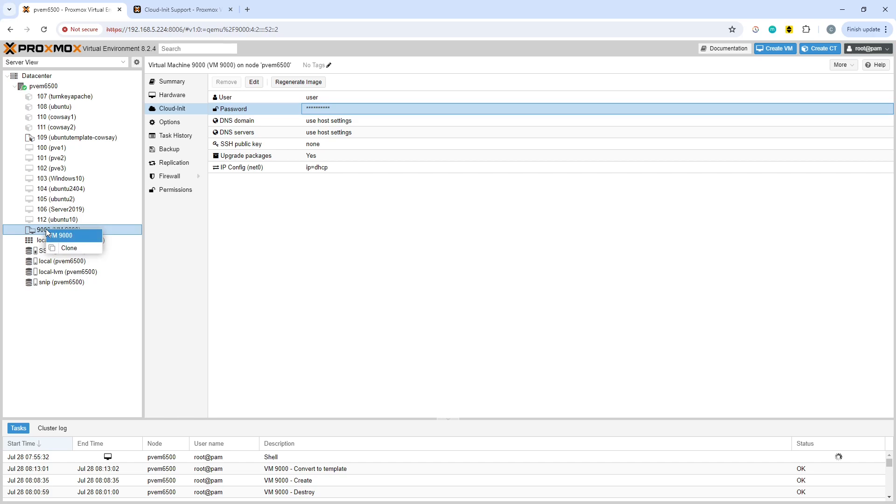
click(69, 248)
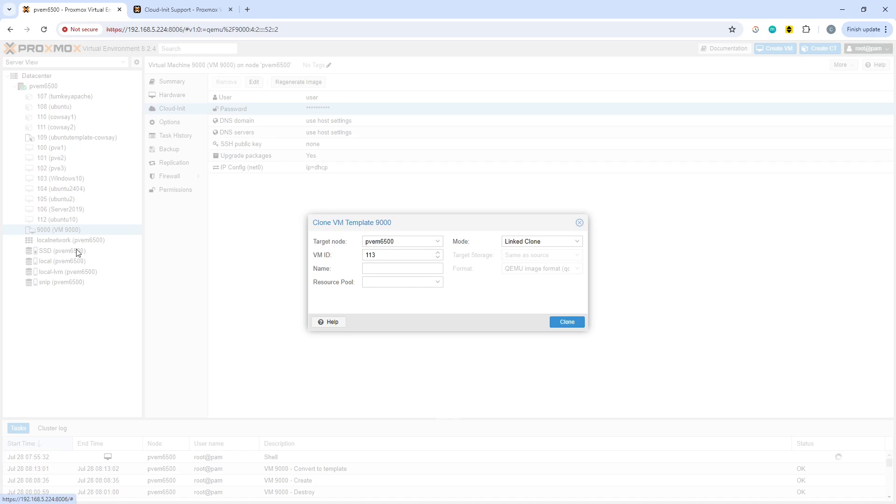
click(578, 241)
click(578, 242)
click(386, 269)
text(un)
text(bun)
text(tu)
text(-custom1)
click(572, 323)
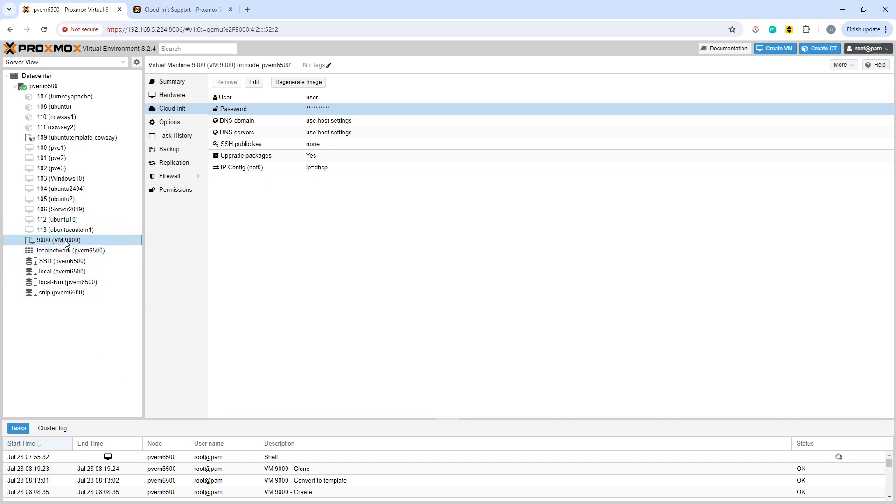
Try to start the cloned VM 113 (ubuntucustom1)
click(69, 228)
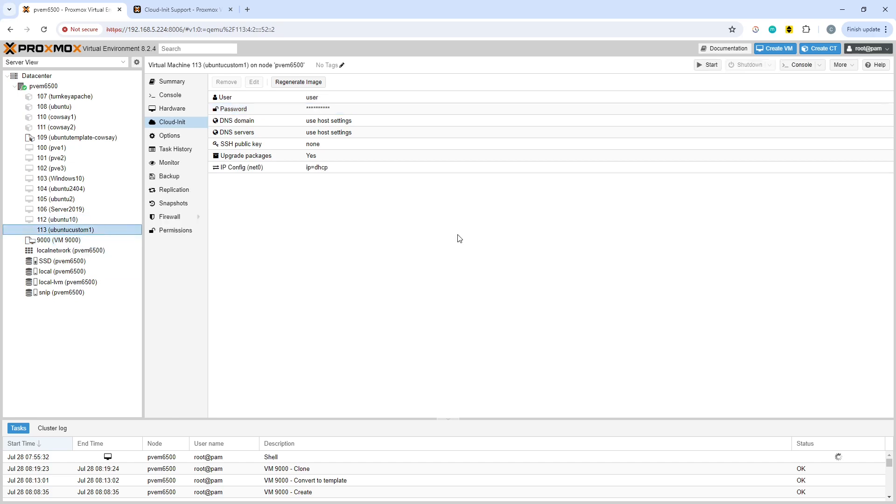
click(445, 261)
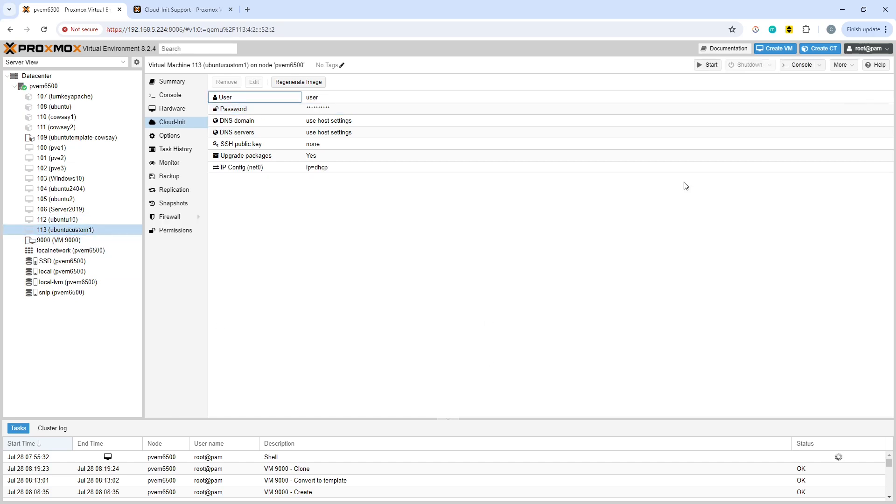
click(711, 66)
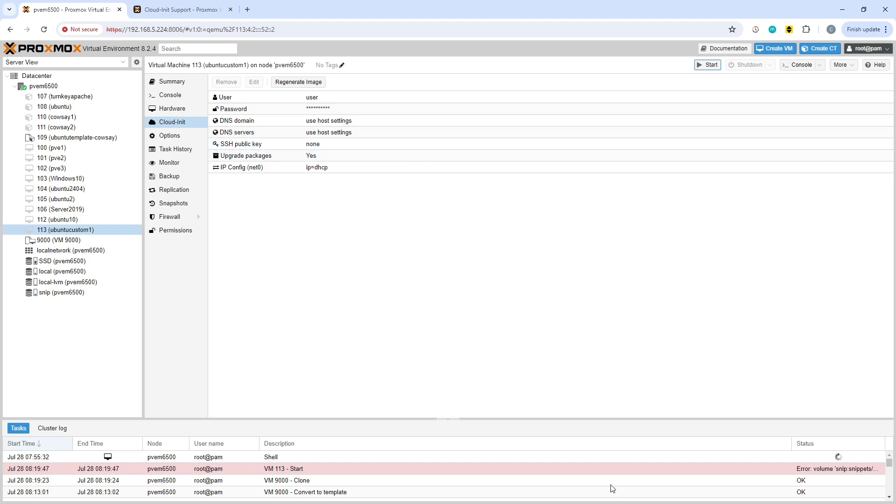
Read the output of the VM 113 start task in the task log, and close the viewer
click(315, 467)
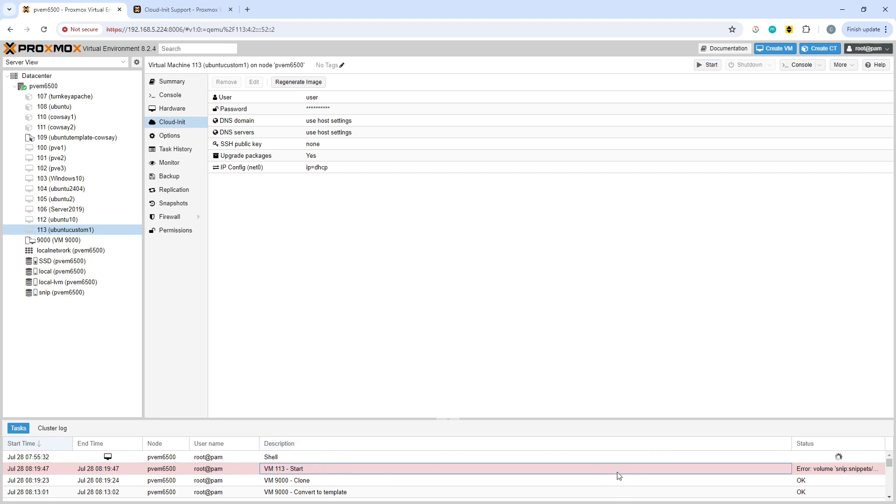
double_click(600, 469)
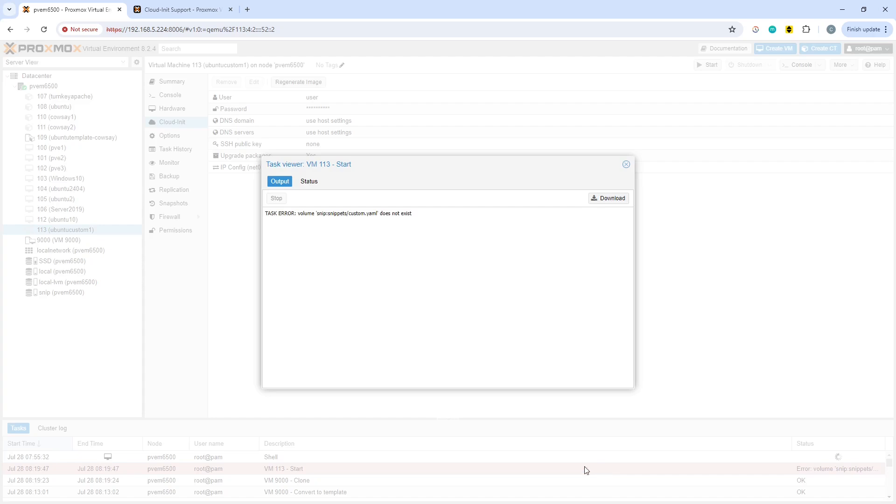
click(627, 164)
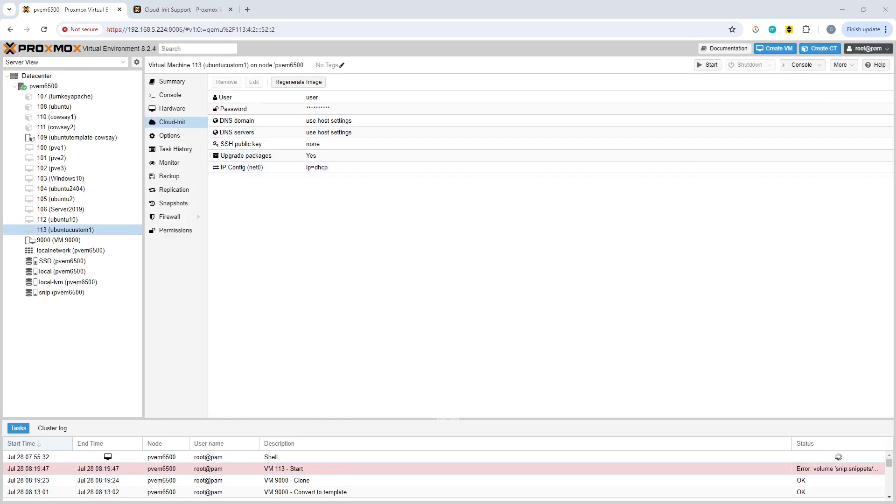
In the node's shell, change the template's custom configuration path by running qm set 9000 --cicustom "user=snip:snip/custom.yaml"
key(alt+Tab)
key(Up)
key(Left)
key(Left)
key(Left)
key(Left)
key(Left)
key(Left)
key(Left)
key(Left)
key(Left)
key(Left)
key(Left)
key(Left)
key(Left)
key(Left)
key(Left)
key(Left)
key(Left)
key(Left)
key(Left)
key(Left)
key(Left)
key(Left)
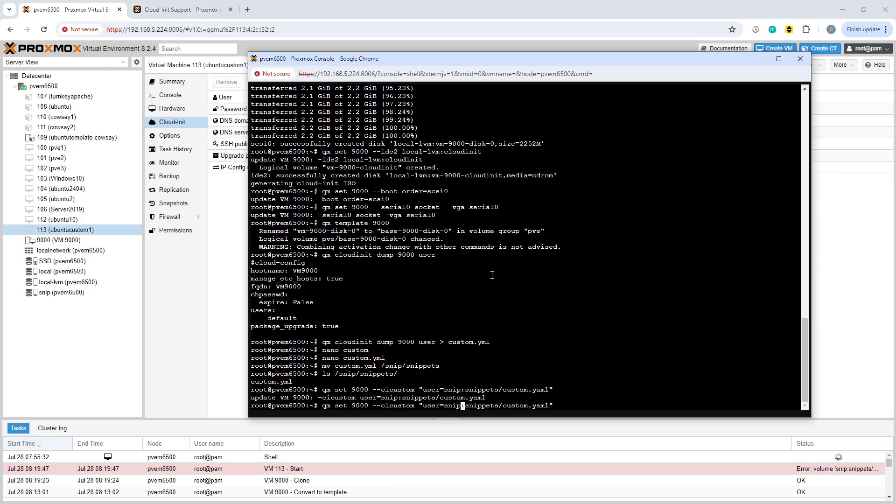
key(Right)
key(Right)
key(Right)
key(Right)
key(Right)
key(Right)
key(Right)
key(Right)
key(Right)
key(BackSpace)
key(BackSpace)
key(BackSpace)
key(BackSpace)
key(BackSpace)
text(pp)
key(BackSpace)
key(Return)
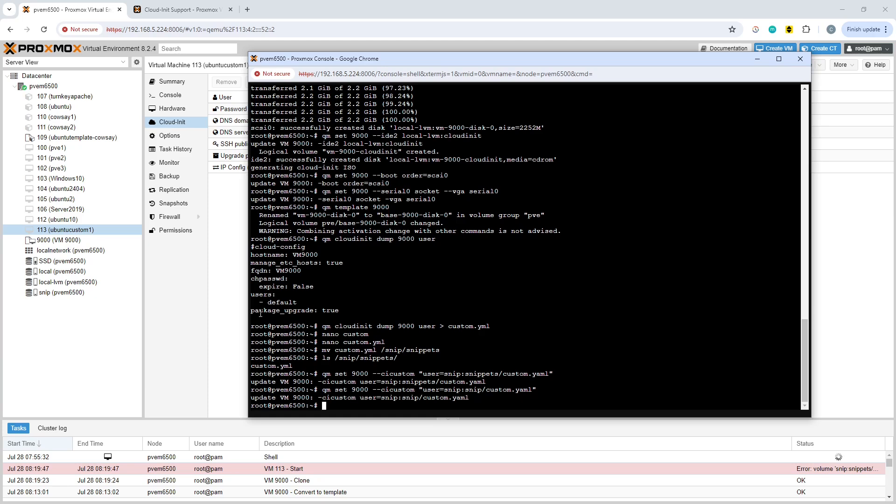
Remove VM 113 (ubuntucustom1), confirming the destruction with its ID 113
click(227, 250)
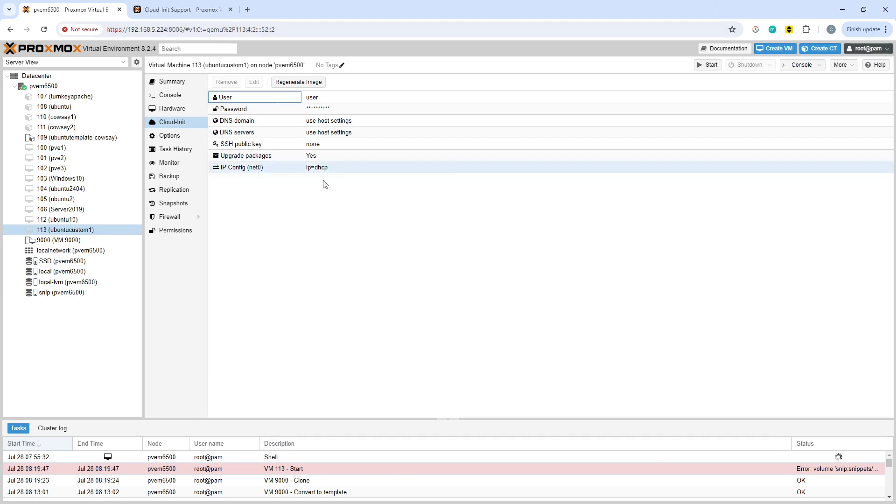
right_click(80, 230)
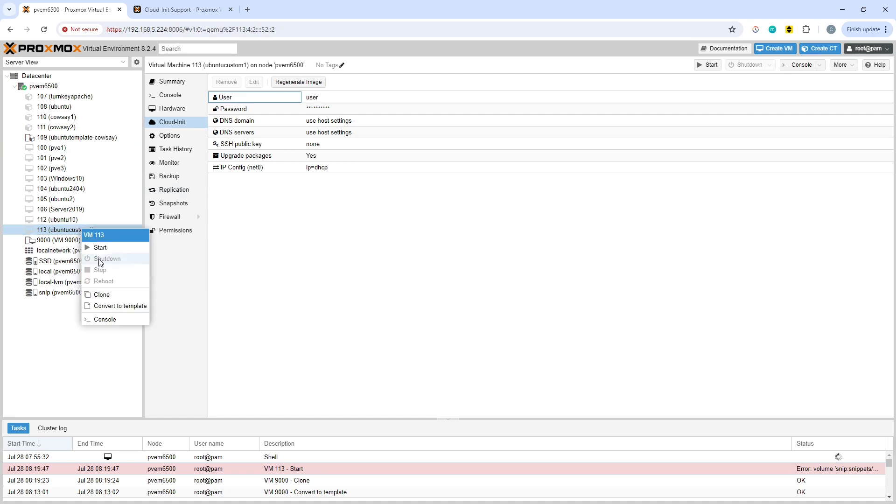
click(381, 308)
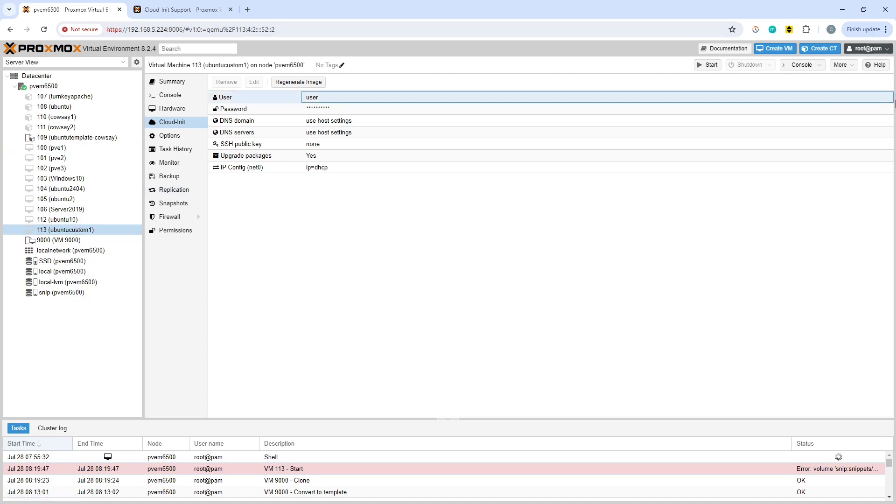
click(853, 71)
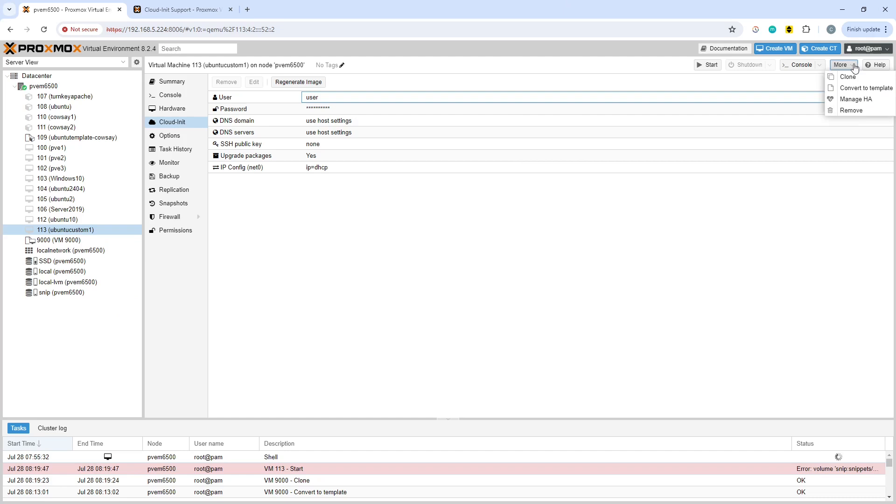
click(852, 113)
text(113)
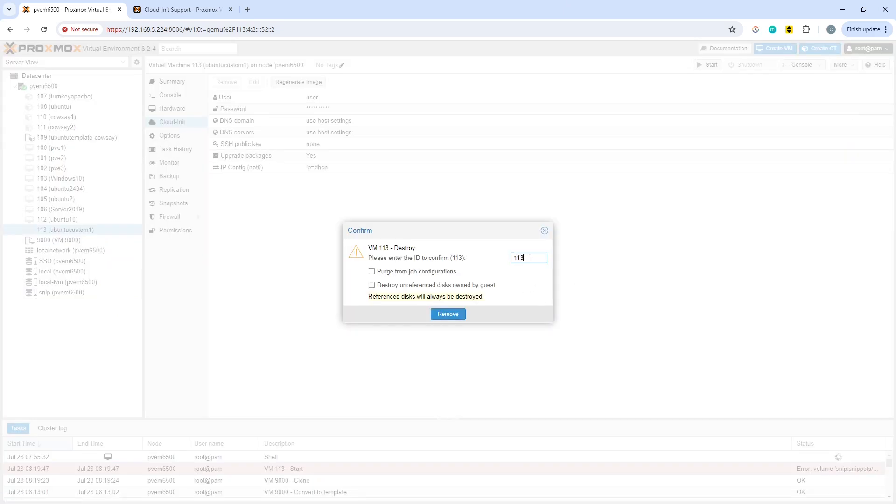
click(446, 311)
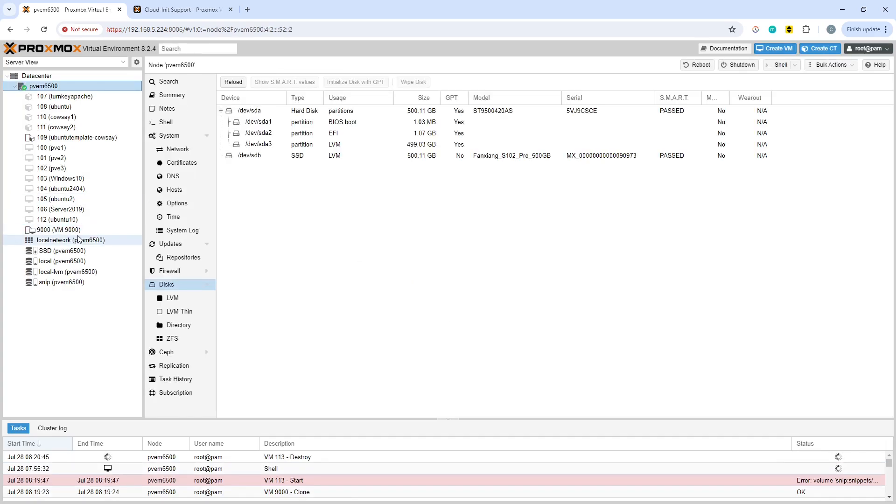
Create a linked clone of template 9000 with VM ID 113 and the name ubuntucustom2
right_click(69, 230)
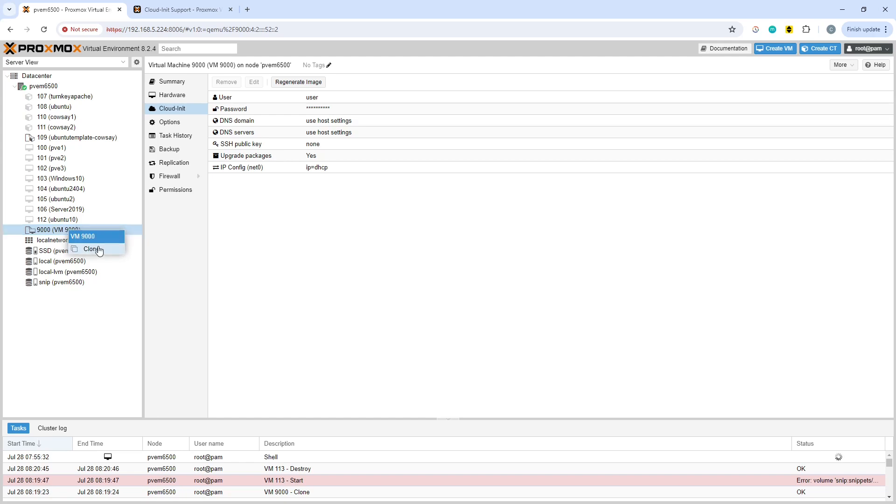
click(99, 250)
click(378, 272)
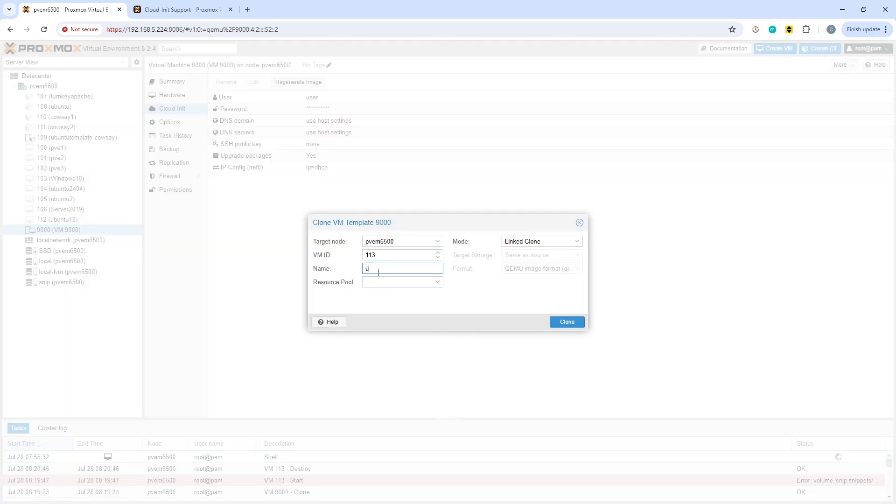
text(ubuntucustom2)
click(577, 322)
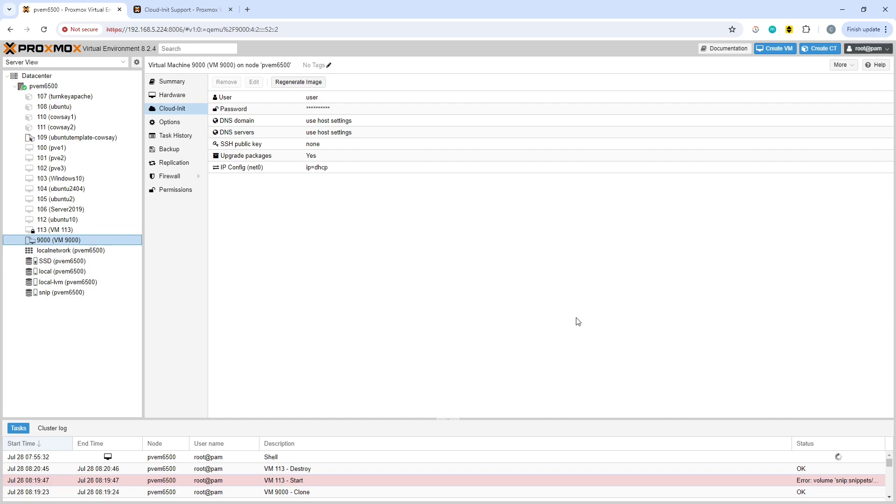
Try to start the new clone VM 113 and open the output of its start task
click(72, 230)
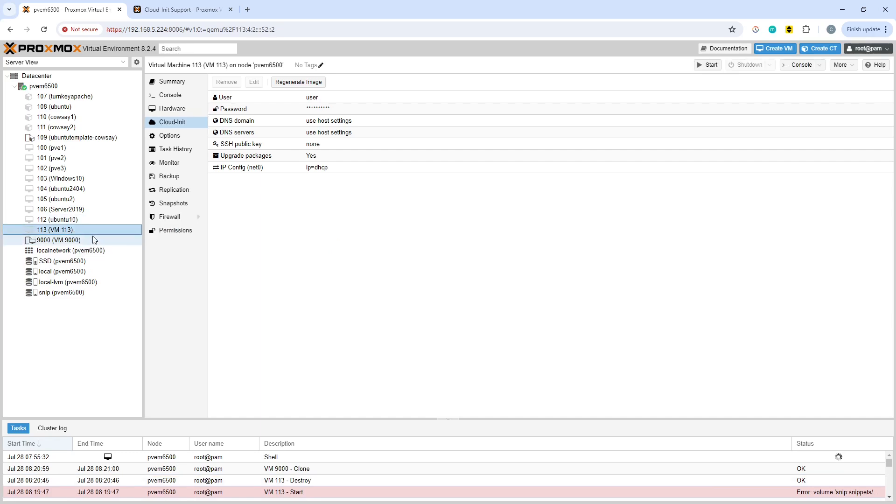
click(710, 64)
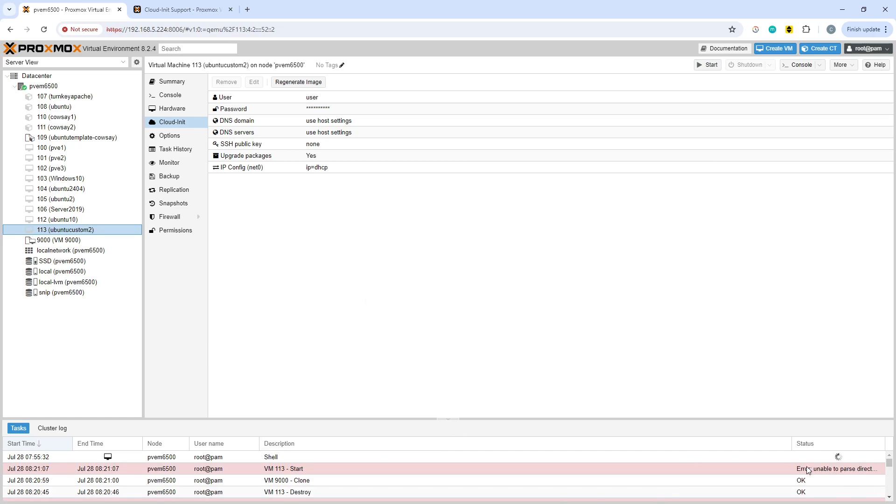
double_click(454, 470)
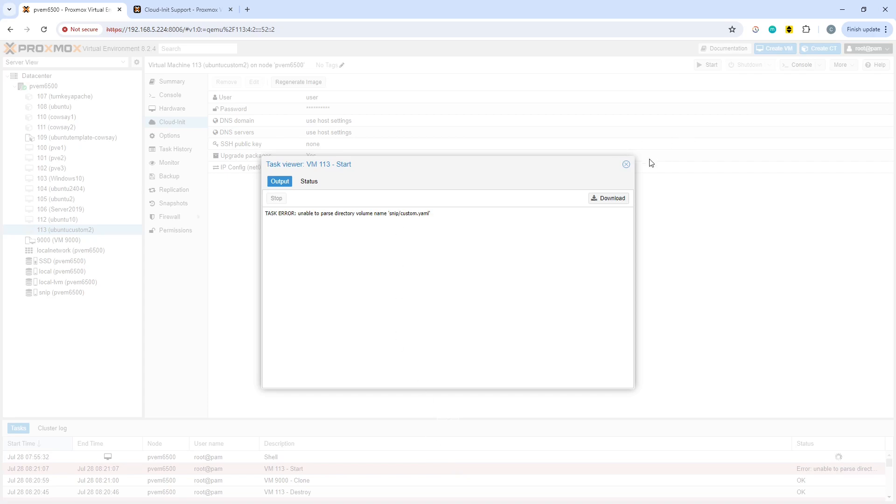
Close the start task's output and check the snip entry in the Datacenter's storage list
click(626, 166)
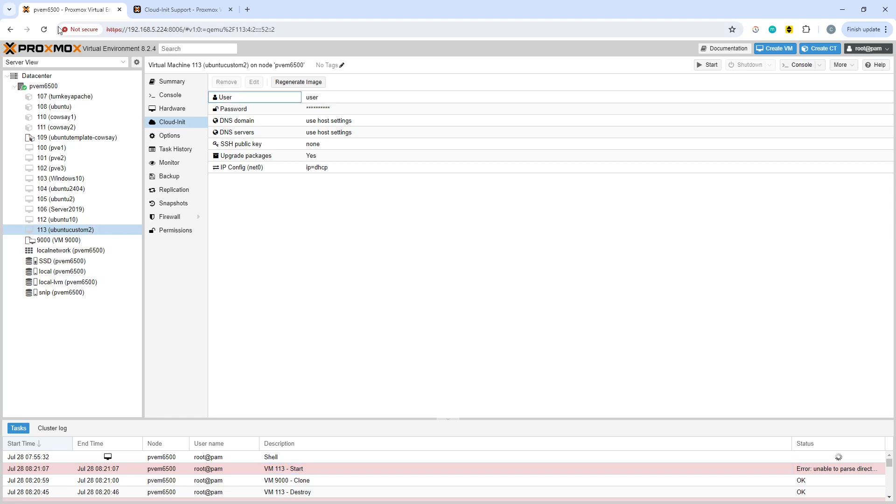
click(46, 77)
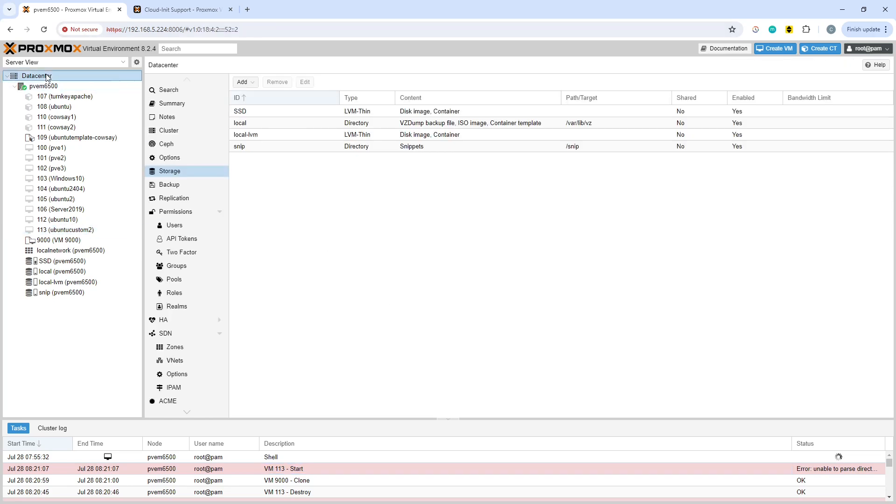
click(261, 149)
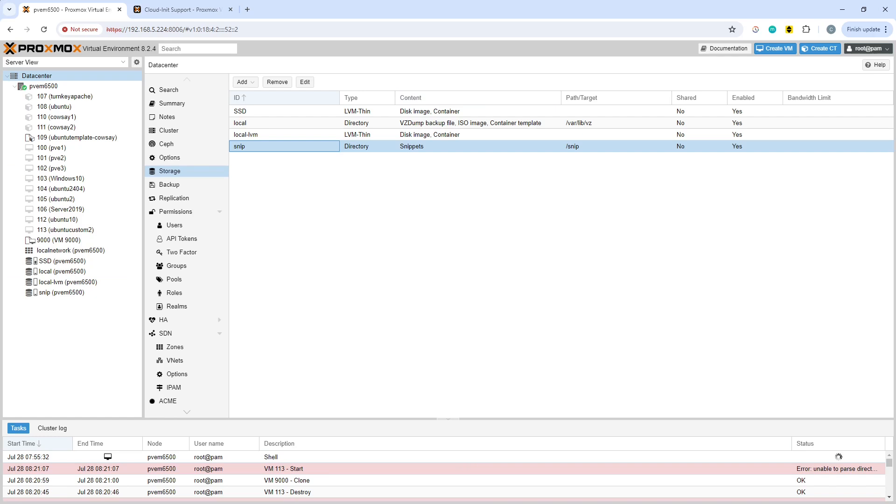
Remove VM 113 (ubuntucustom2), confirming the destruction with its ID 113
click(69, 232)
right_click(68, 233)
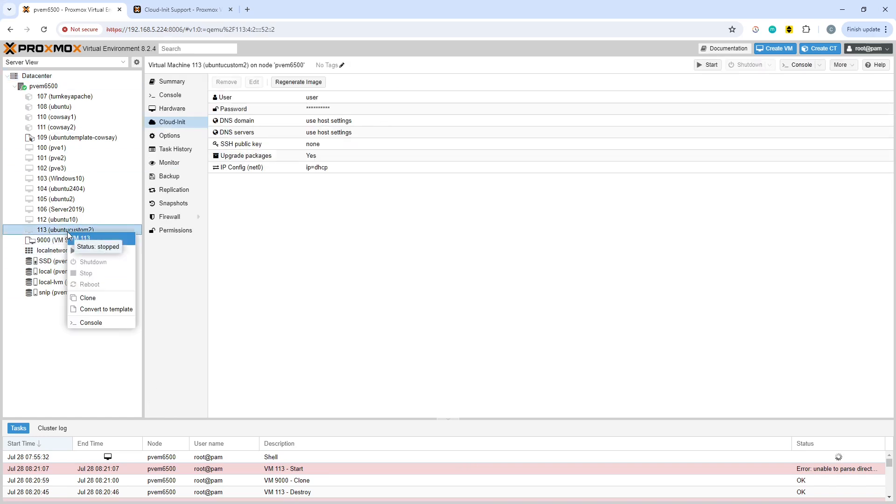
click(848, 67)
click(858, 115)
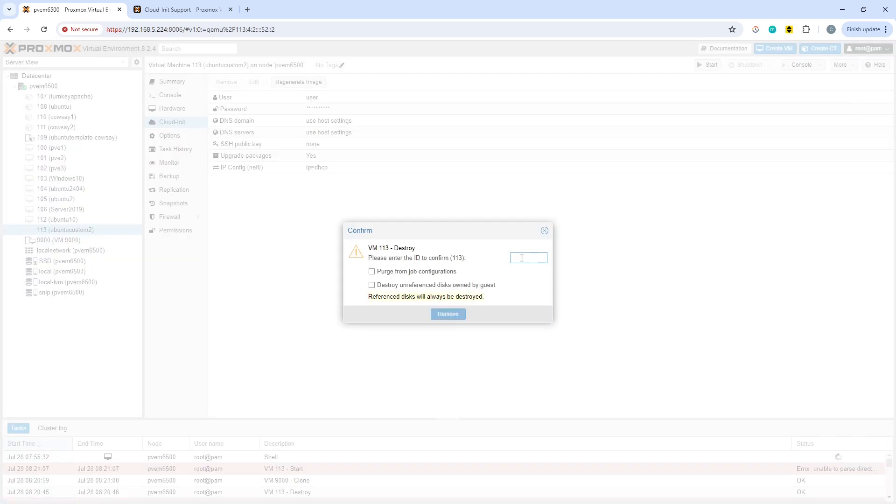
text(113)
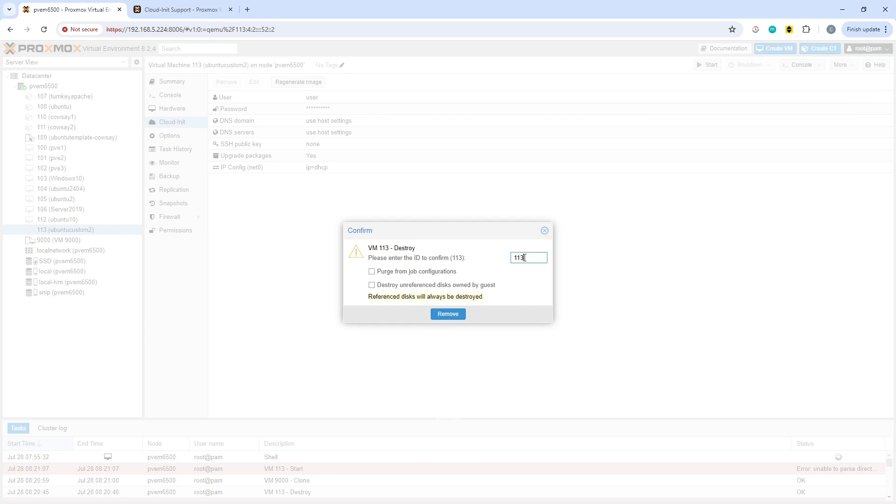
click(448, 314)
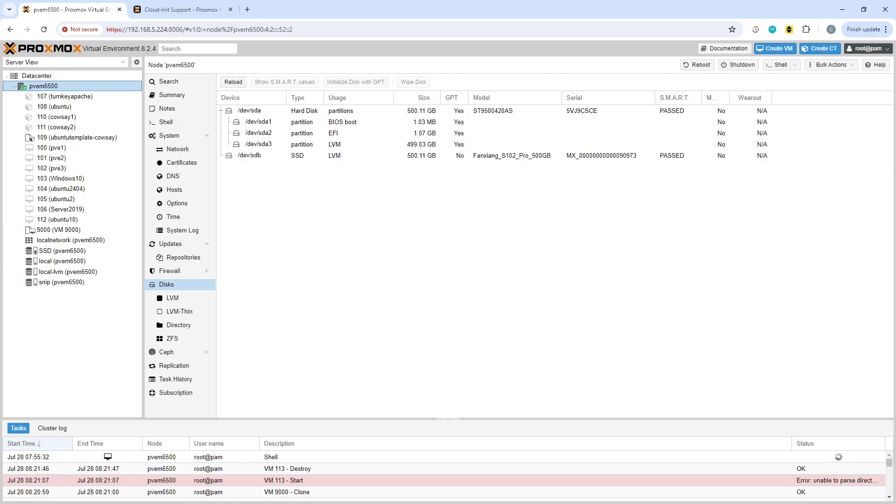
In the node's shell, rerun the template's custom configuration command as qm set 9000 --cicustom "user=snippets:snip/custom.yaml"
key(alt+Tab)
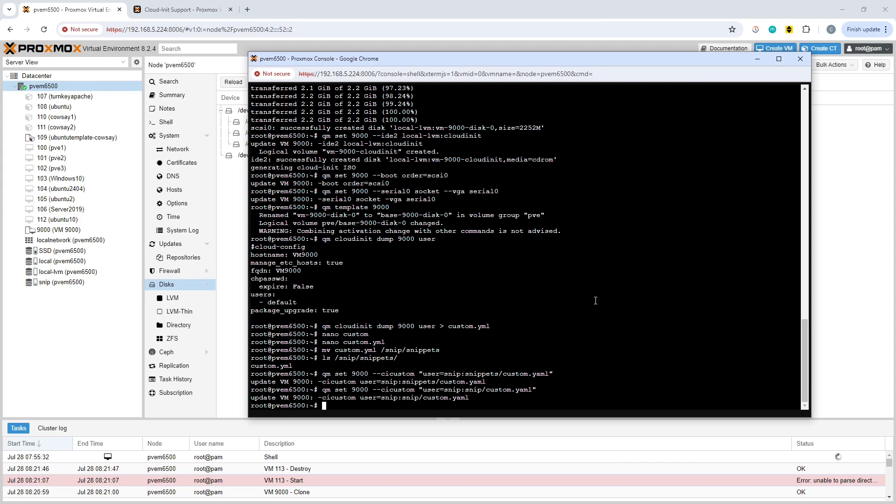
key(Up)
key(Left)
key(Left)
key(Left)
key(Left)
key(Left)
key(Left)
key(Left)
key(Left)
key(Left)
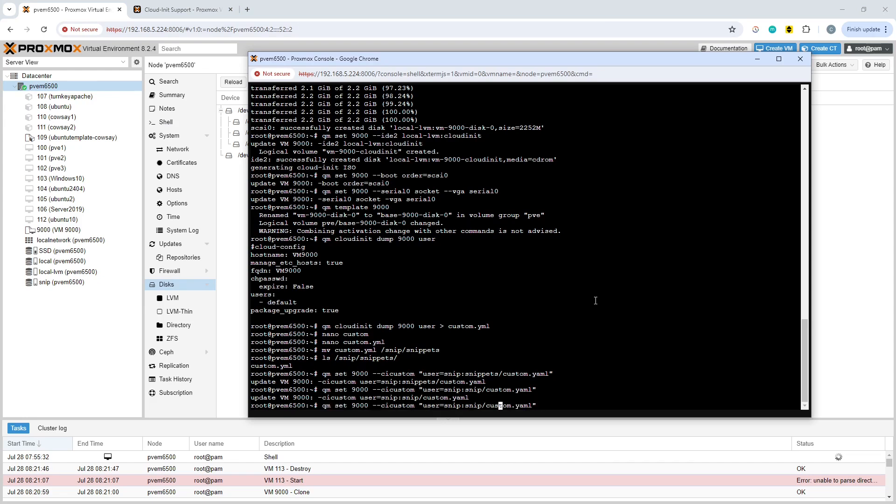
key(Left)
key(Left)
key(Left)
key(Left)
key(Left)
key(Left)
key(Left)
key(Left)
key(Left)
text(pets)
key(Right)
key(Right)
key(Right)
key(Right)
key(Right)
key(Return)
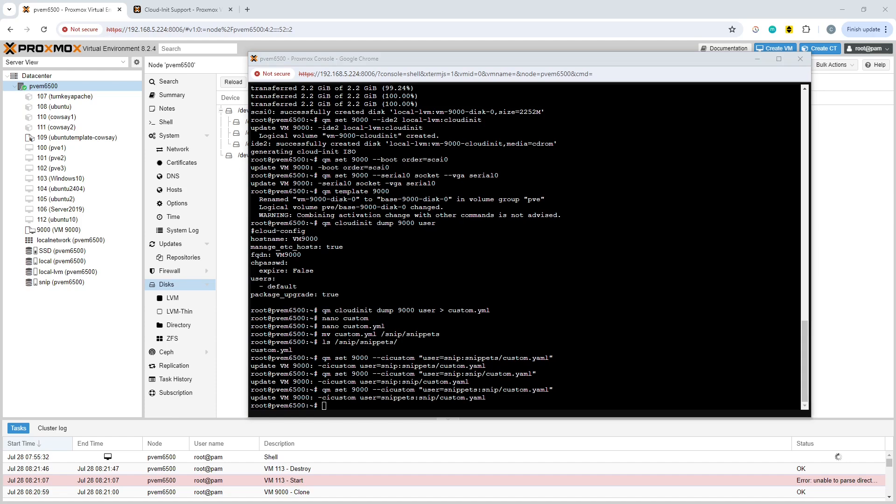
Create a linked clone of template 9000 with VM ID 113 and the name ubuntucustom3, and start it
key(alt+Tab)
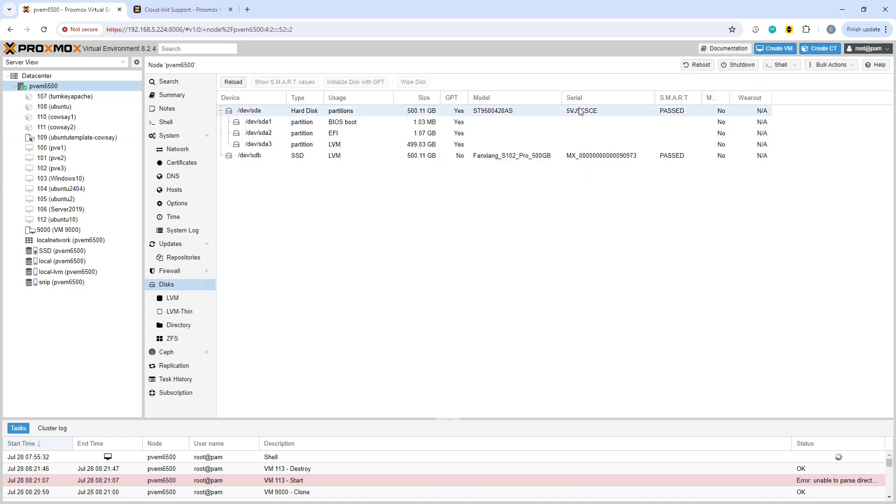
click(60, 230)
right_click(60, 229)
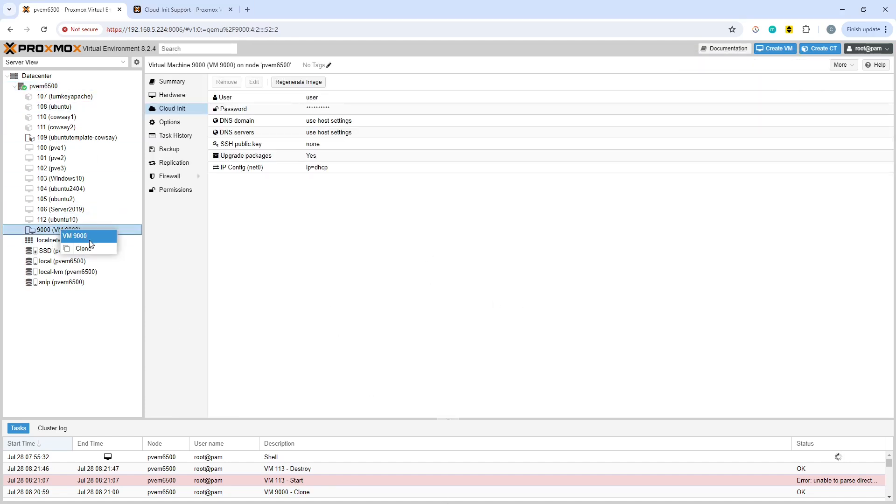
click(103, 251)
click(394, 269)
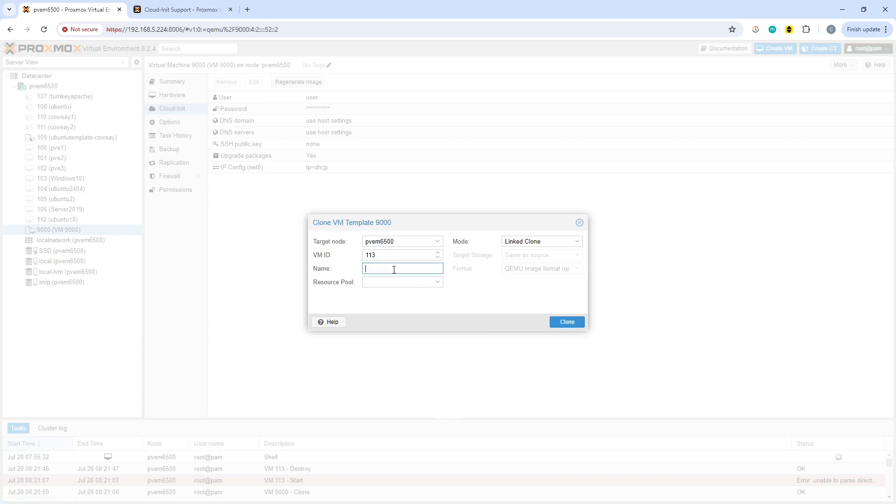
text(ubuntucustom3)
click(569, 323)
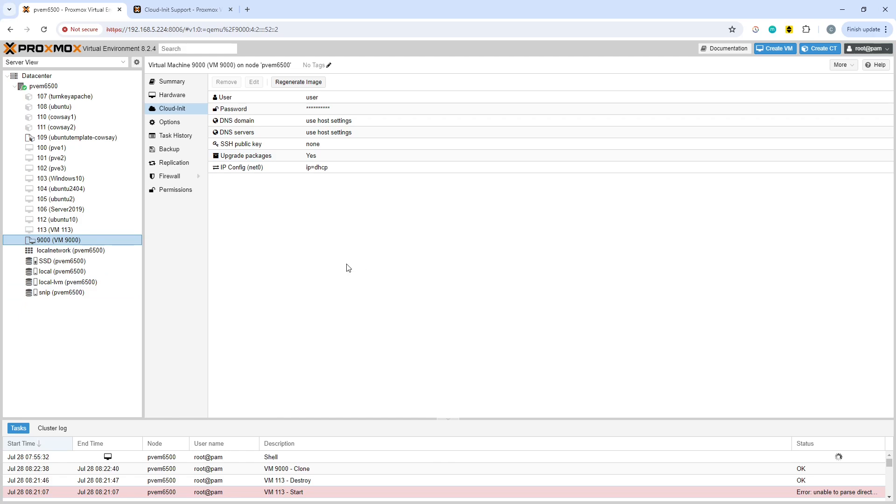
click(102, 231)
click(710, 65)
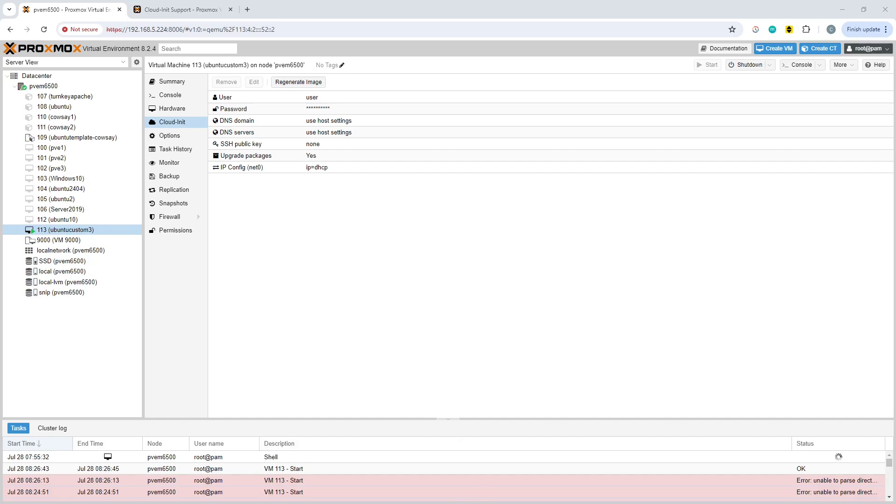
In the node's shell, point the template at the custom file by running qm set 9000 --cicustom "user=snip:snippets/custom.yml"
key(alt+Tab)
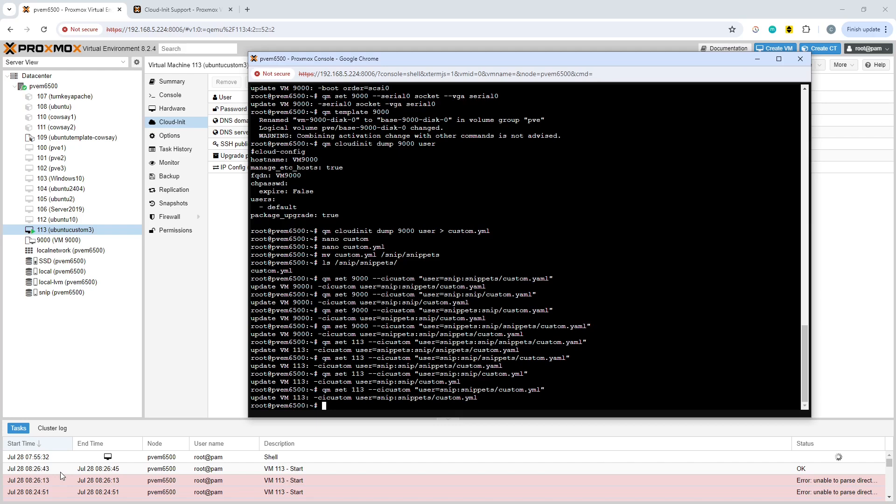
key(Up)
key(Left)
key(Left)
key(Left)
key(Left)
key(Left)
key(Left)
key(Left)
key(Left)
key(Left)
key(Left)
key(Left)
key(Left)
key(Left)
key(Left)
key(Left)
key(Left)
key(Left)
key(Left)
key(Left)
key(Left)
key(Left)
key(Left)
key(Left)
key(Left)
key(Left)
key(Left)
key(Left)
key(Left)
key(Left)
key(Left)
key(Left)
key(Left)
key(Left)
key(Left)
key(Left)
key(Left)
key(Left)
key(Left)
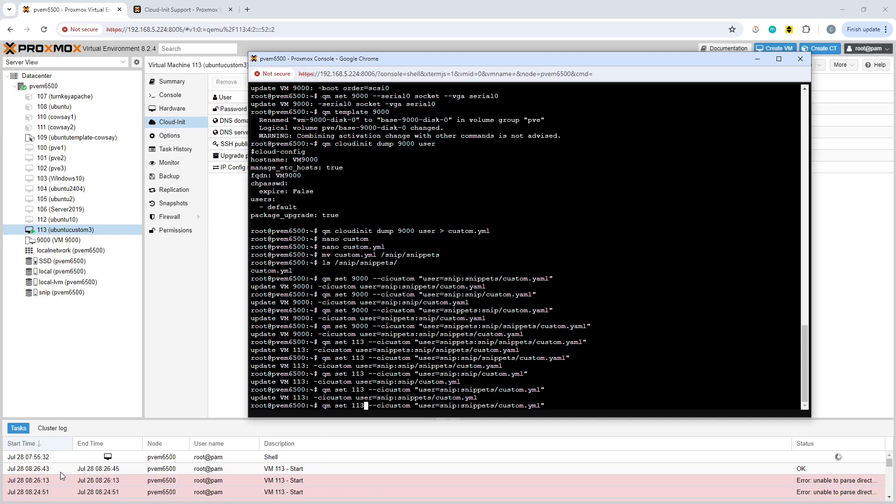
key(BackSpace)
key(BackSpace)
key(BackSpace)
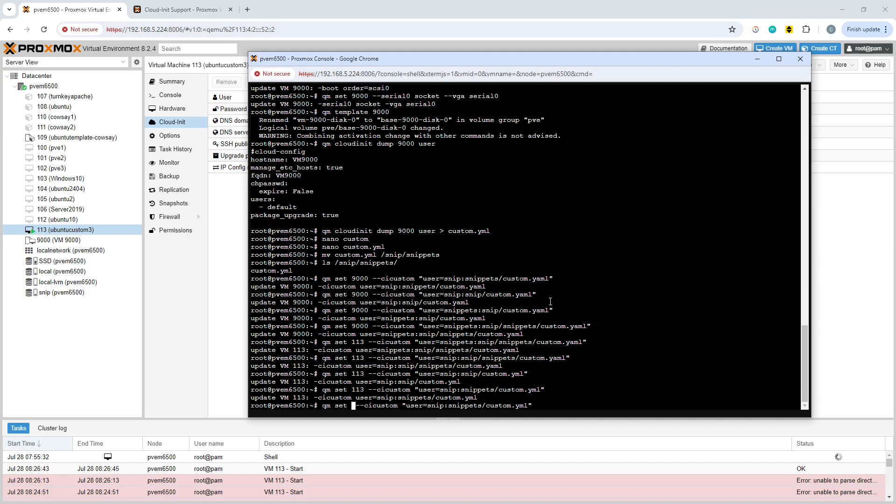
text(9000)
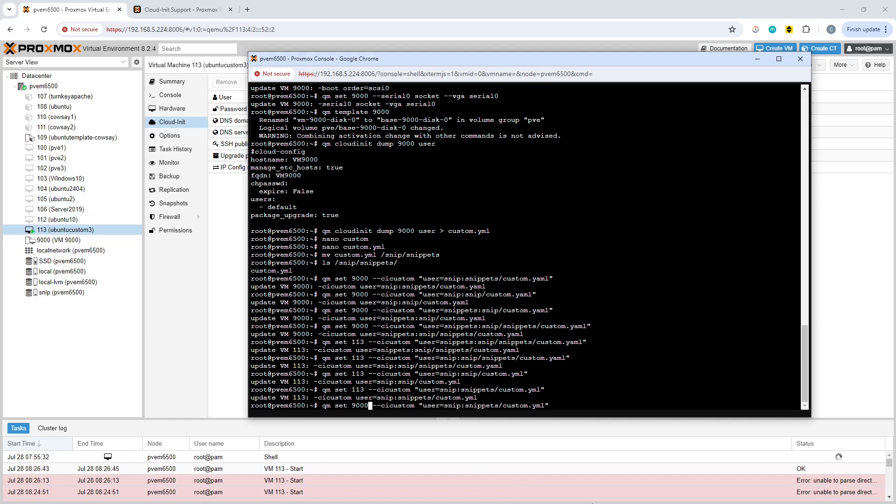
key(Return)
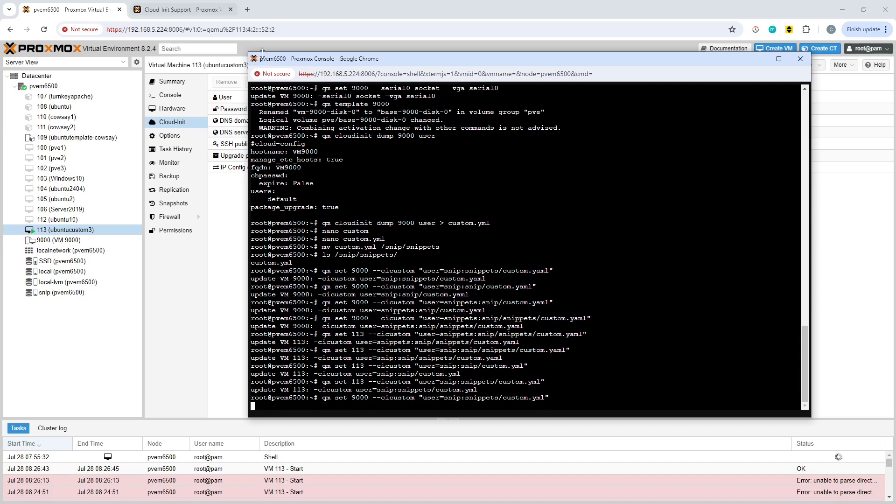
Stop the running VM 113 (ubuntucustom3) and confirm the stop
click(82, 355)
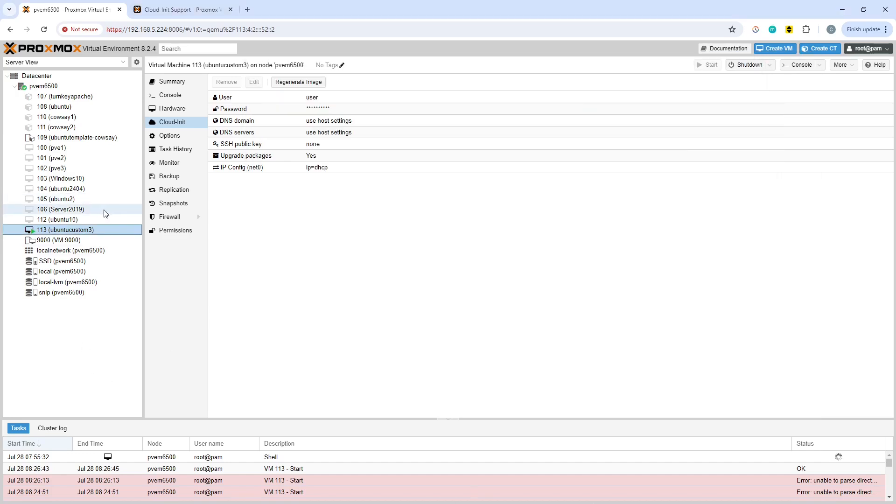
right_click(77, 233)
click(113, 288)
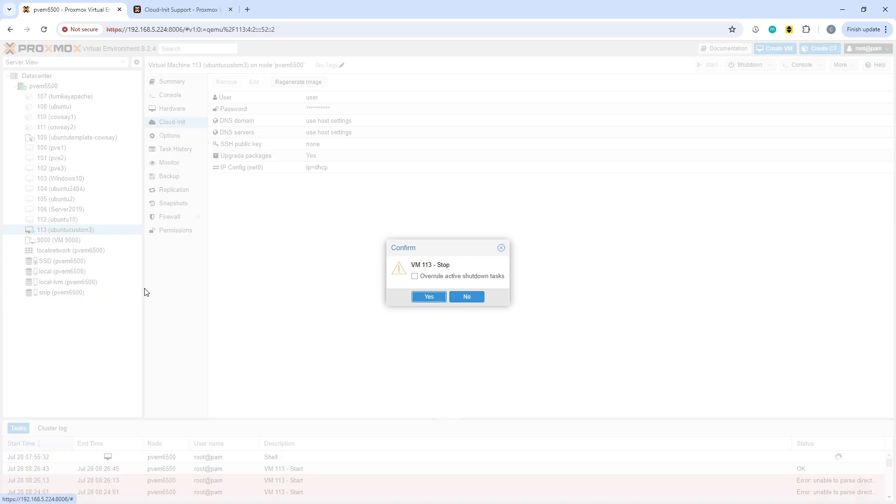
click(426, 297)
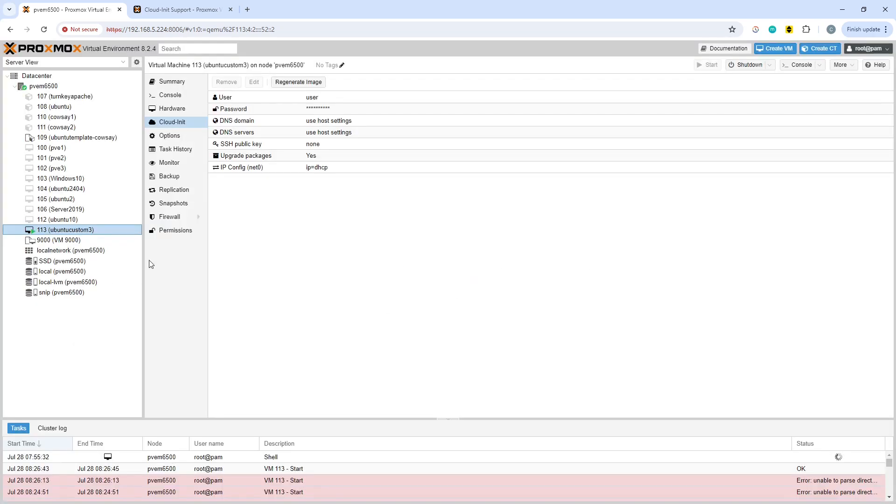
Clone template 9000 as VM 114 with the name ubuntucustom4
click(89, 236)
right_click(92, 237)
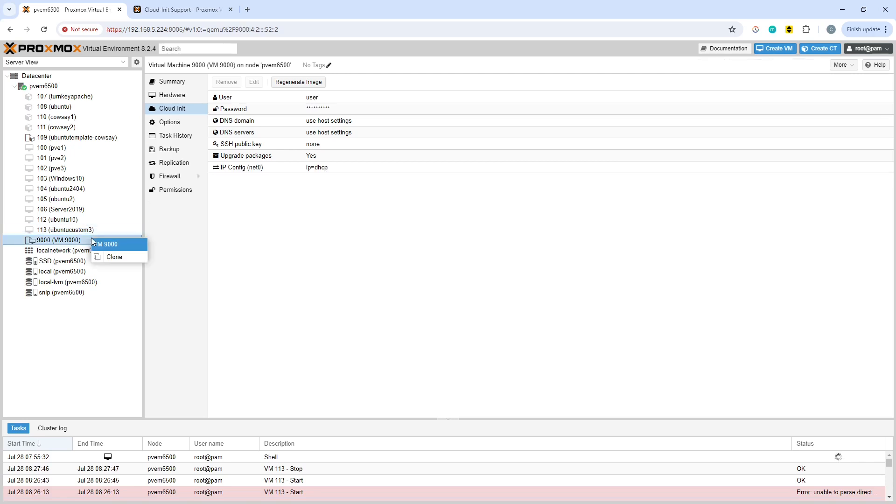
click(122, 256)
click(407, 267)
text(ubuntucustom4)
key(Return)
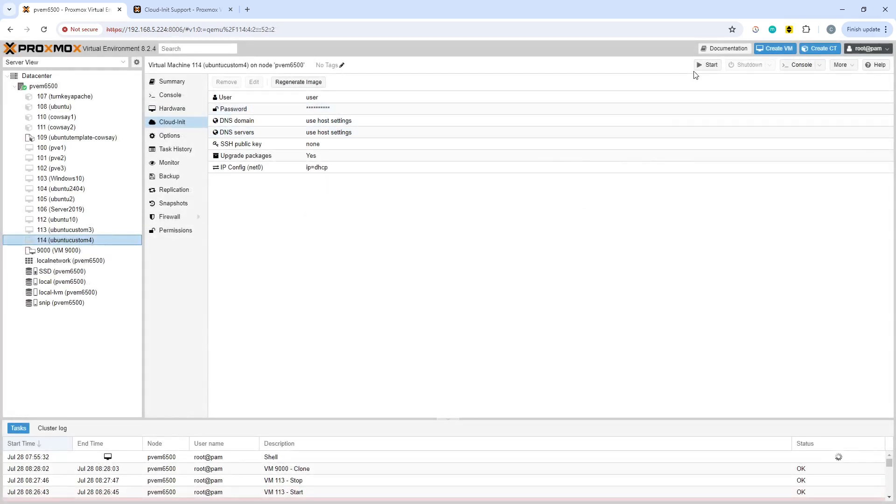
Start VM 114 (ubuntucustom4) and open its console in an enlarged window to follow the boot
click(710, 65)
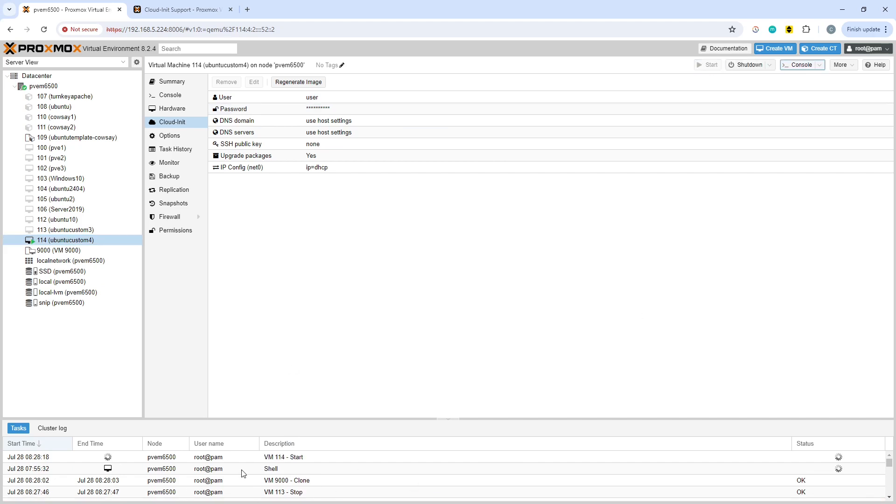
click(803, 67)
drag(239, 110, 451, 73)
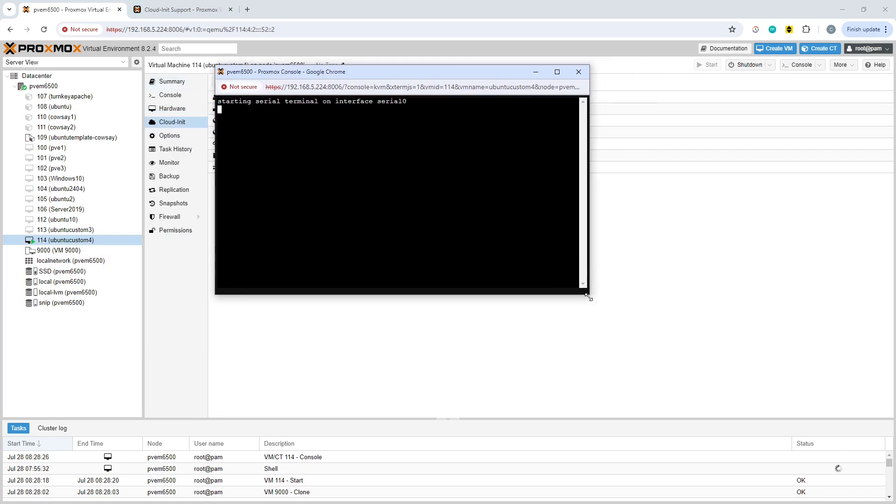
drag(589, 297, 679, 364)
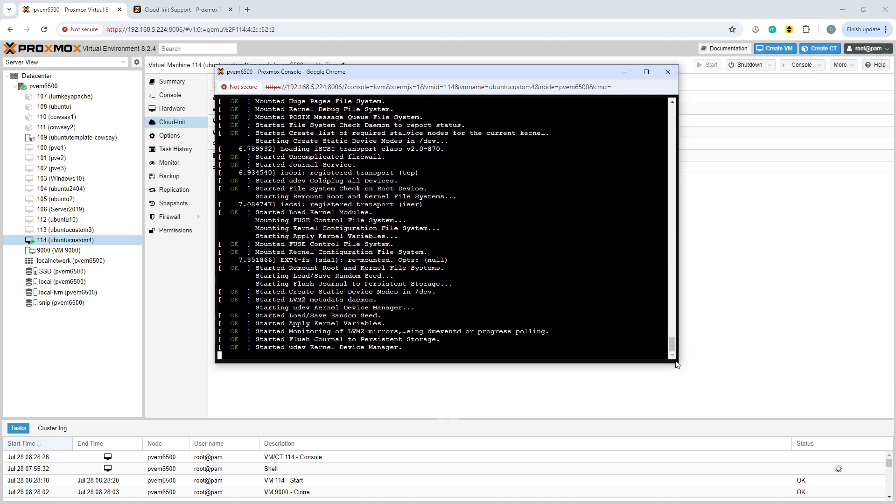
drag(677, 365, 778, 431)
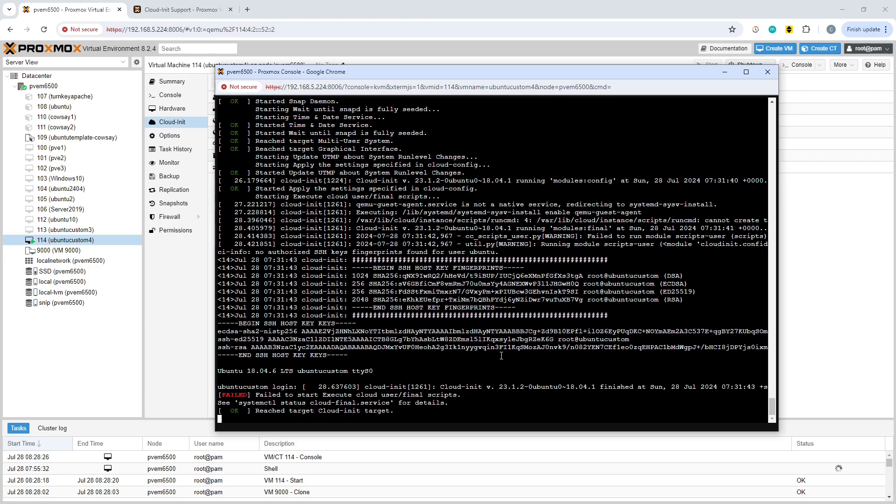
Try to log in at VM 114's console as user with the account password
key(Return)
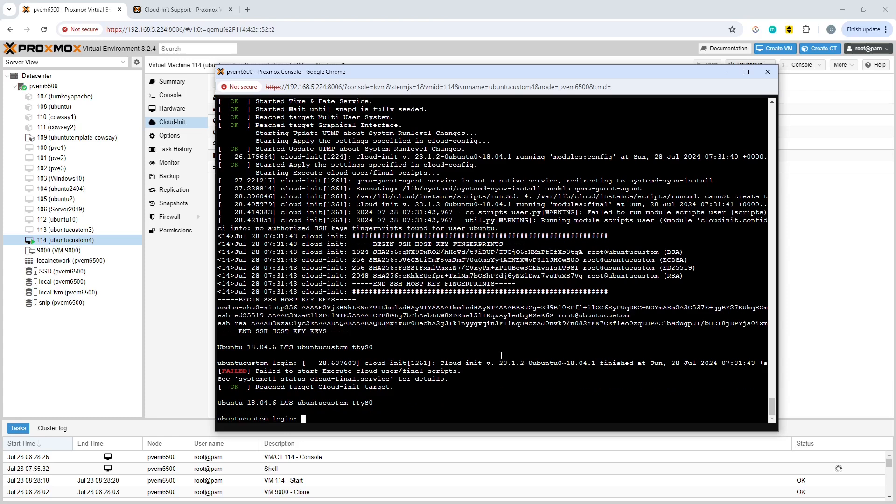
text(user)
key(Return)
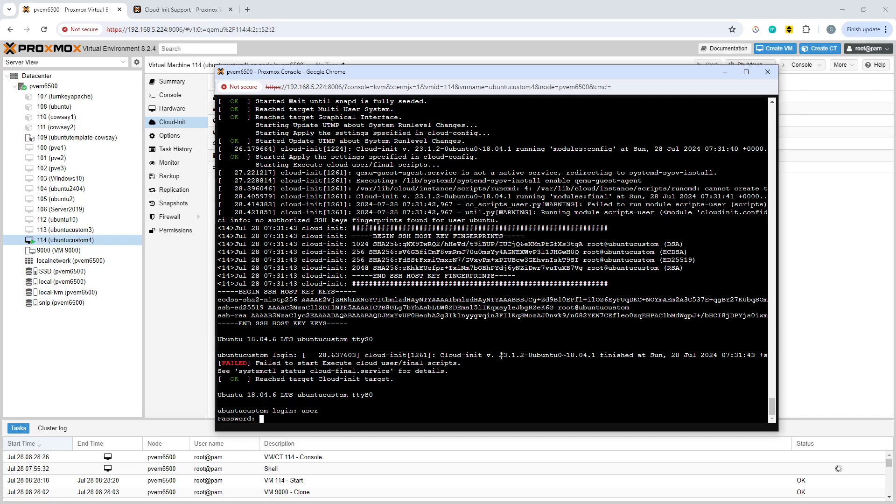
key(Return)
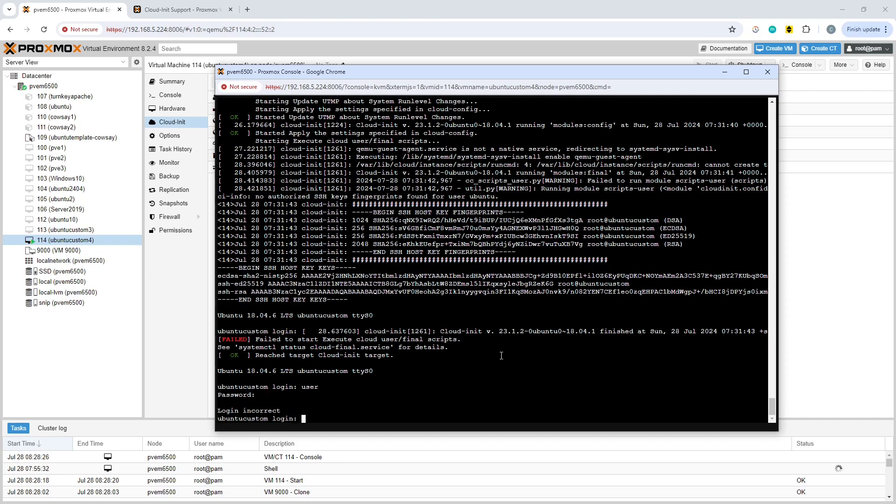
text(user)
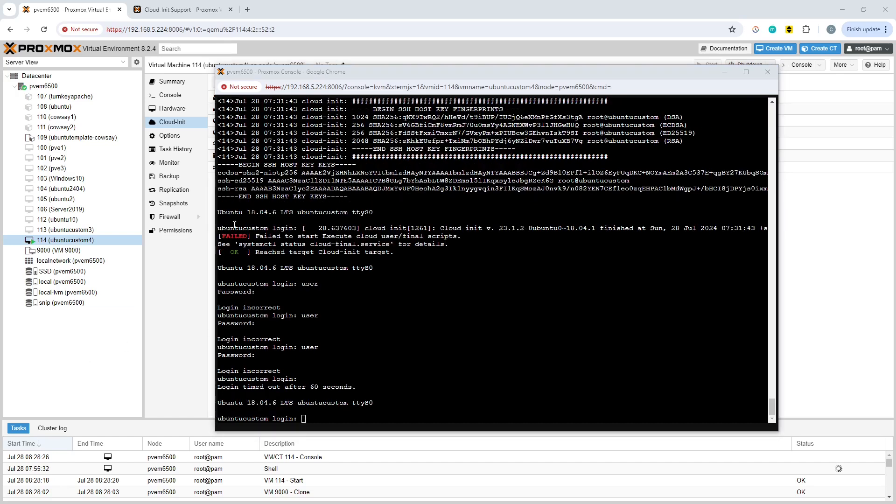
Try to log in at VM 114's console with the username ubuntu
click(608, 268)
text(ubuntu)
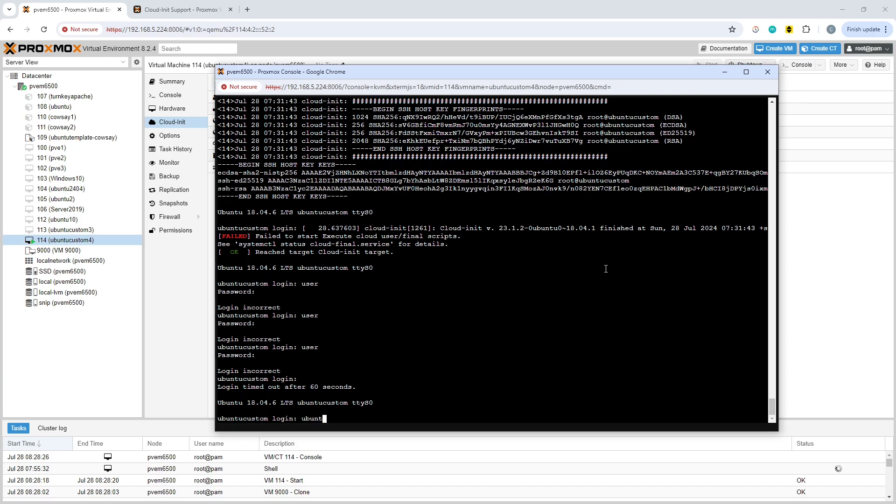
key(Return)
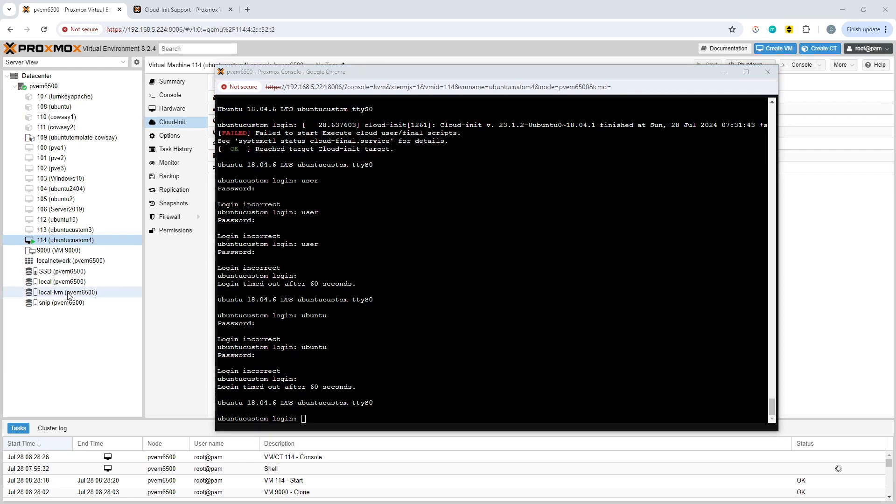
Close the console window of VM 114 and stop the VM
click(500, 263)
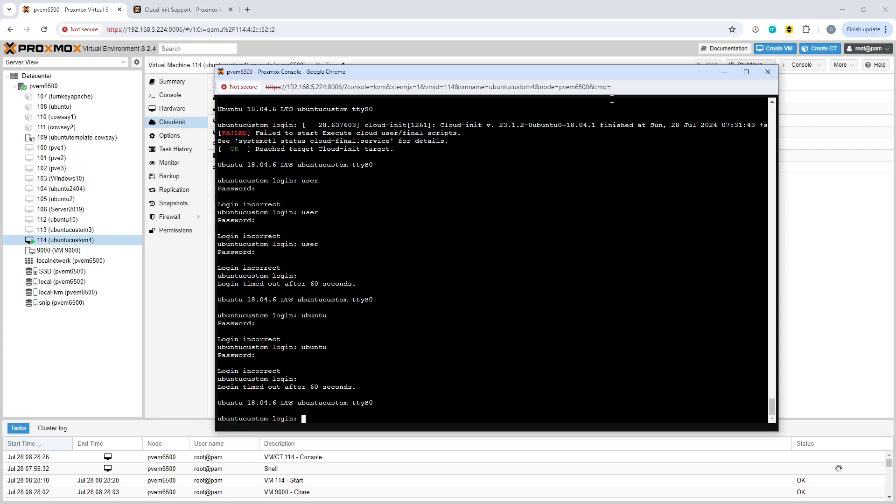
click(769, 73)
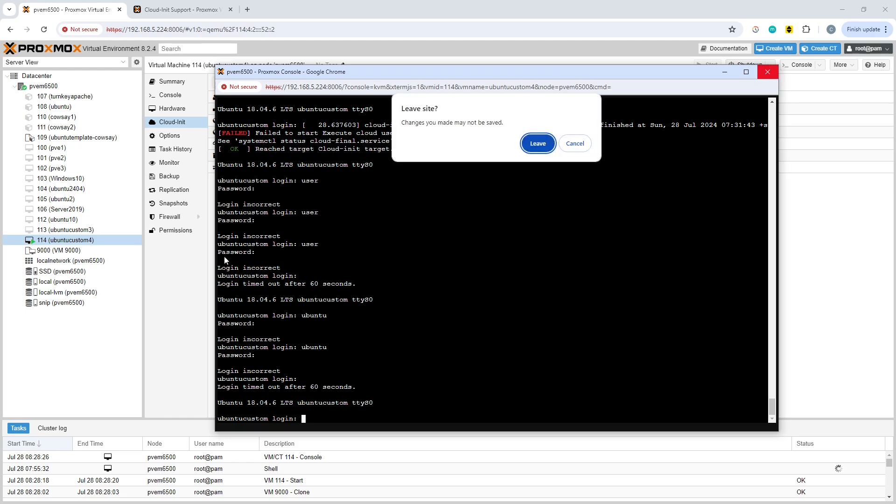
click(541, 143)
right_click(75, 240)
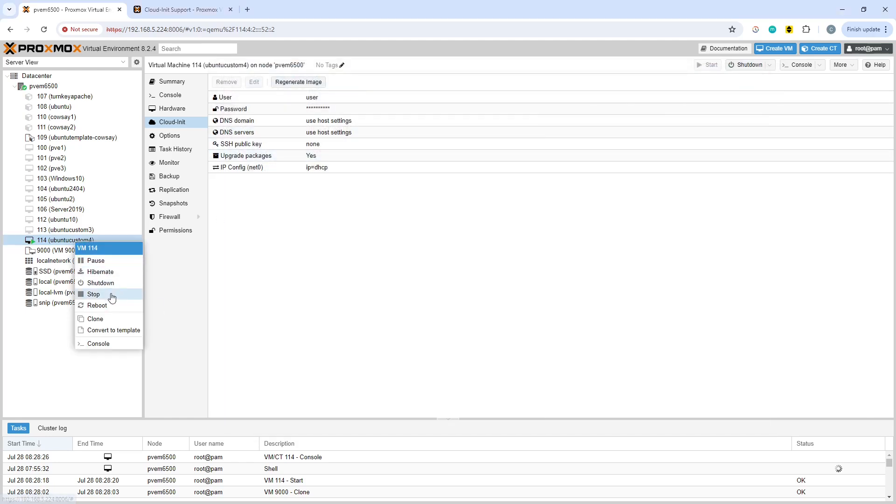
click(94, 294)
click(423, 298)
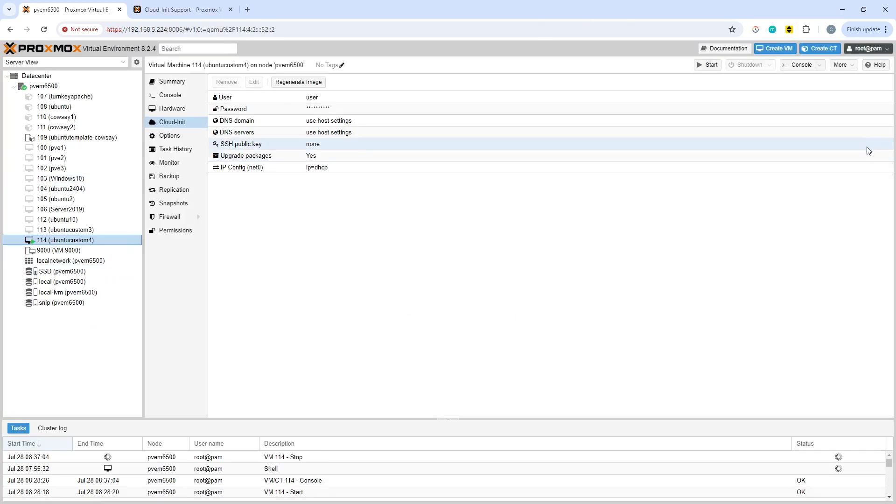
Remove VM 114 (ubuntucustom4), confirming the destruction with the ID 114
click(854, 66)
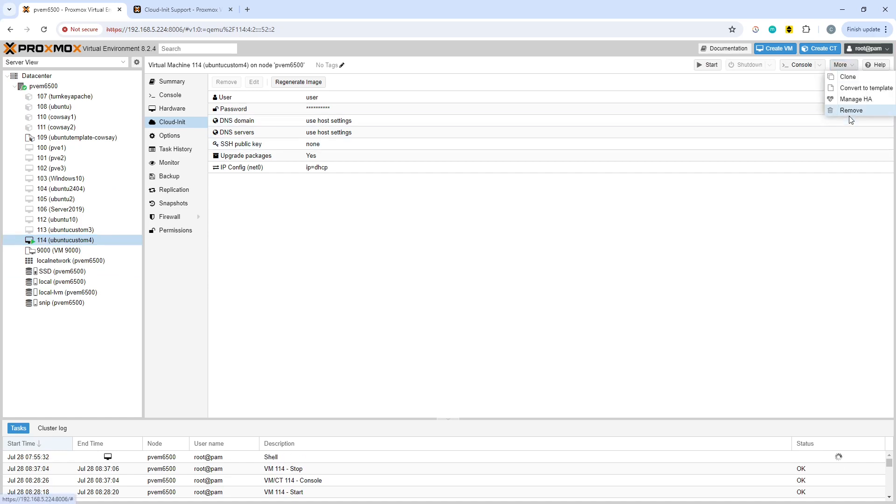
click(851, 111)
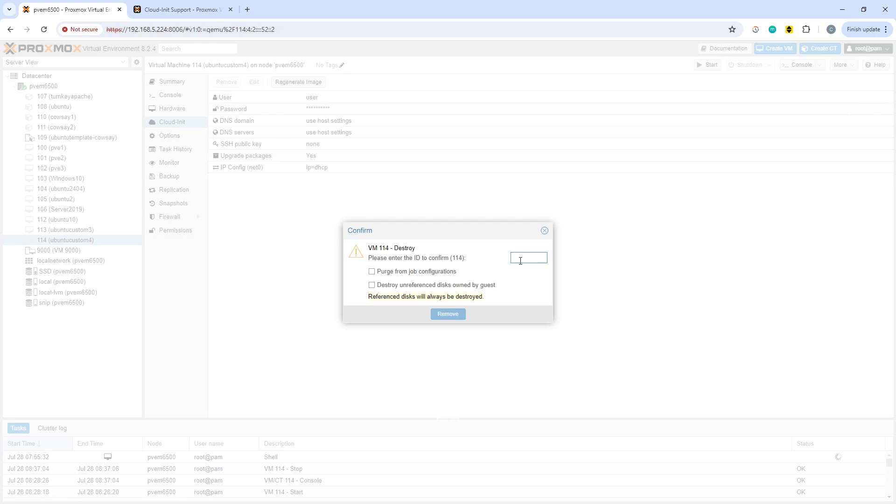
text(114)
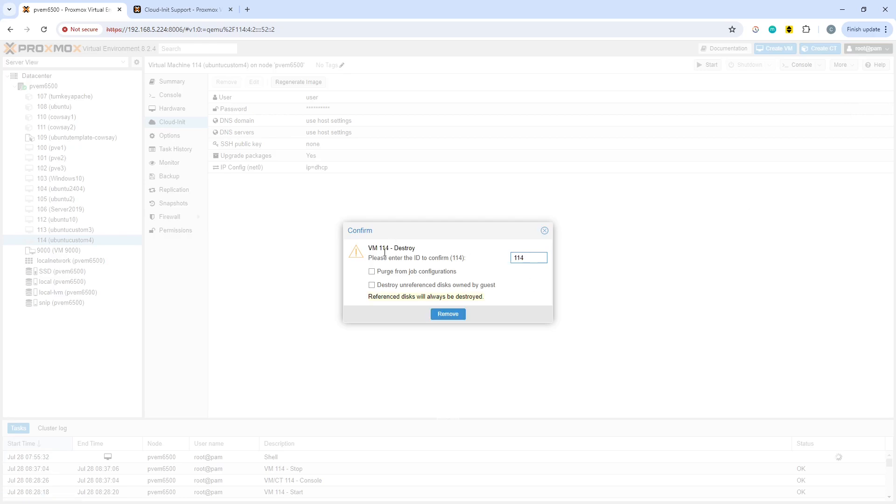
click(453, 314)
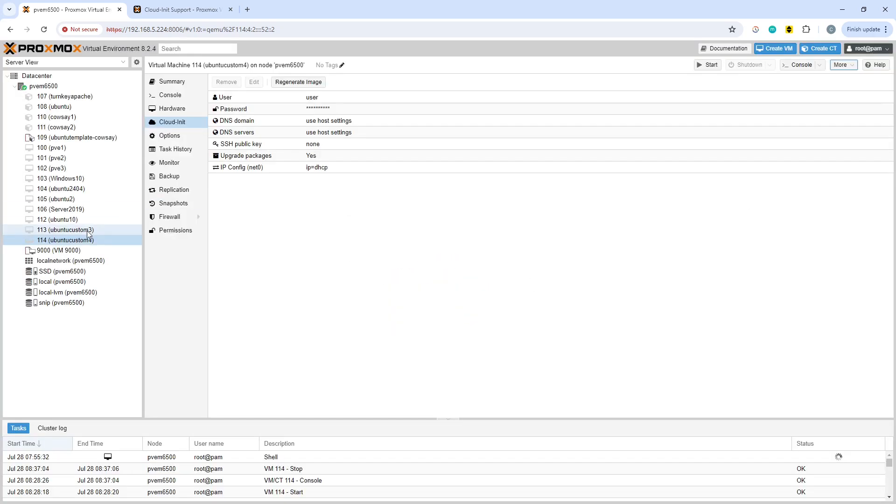
Remove VM 113 (ubuntucustom3), confirming the destruction with the ID 113
click(89, 230)
click(850, 65)
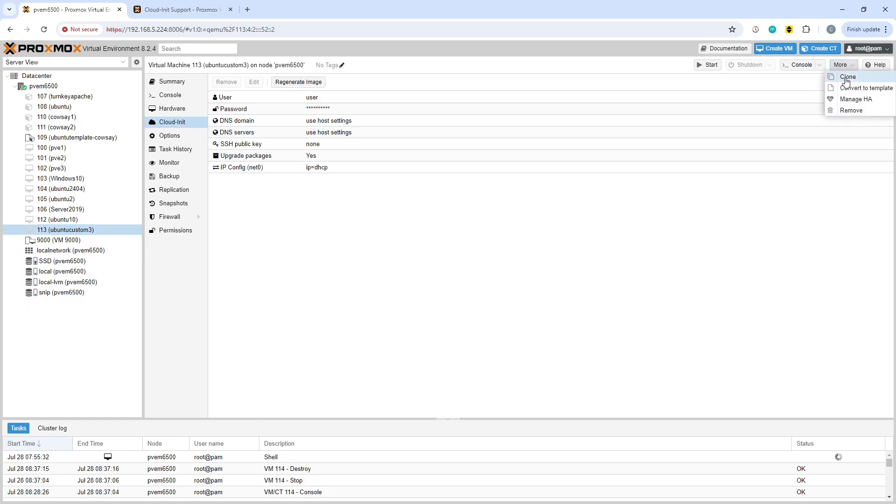
click(853, 110)
text(11)
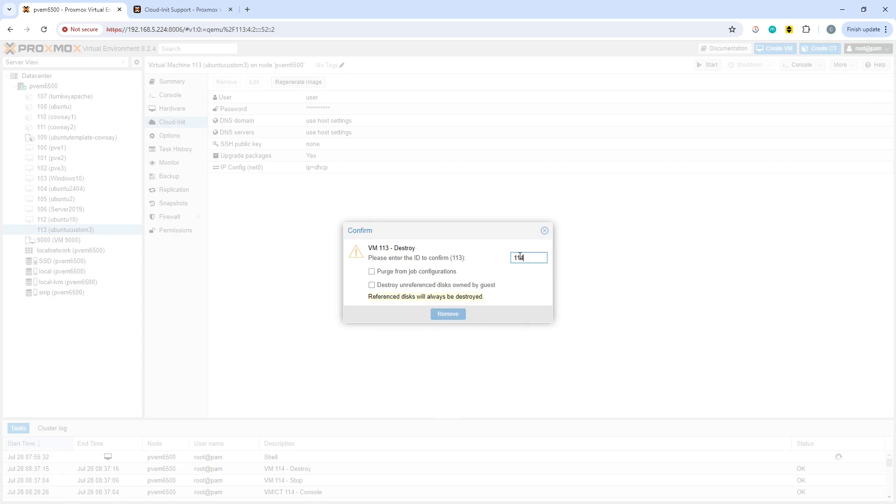
text(33)
click(457, 314)
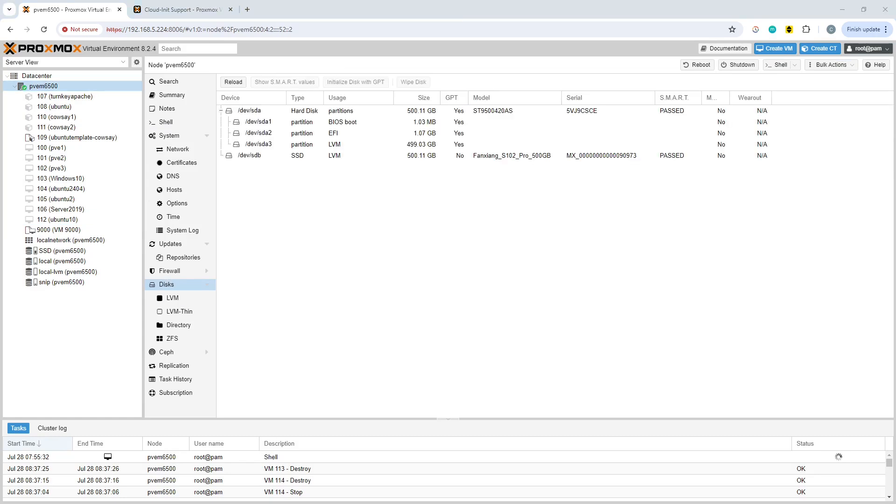
Switch to the node's shell window and recall the command qm cloudinit dump 9000 user > custom.yml without running it
key(alt+Tab)
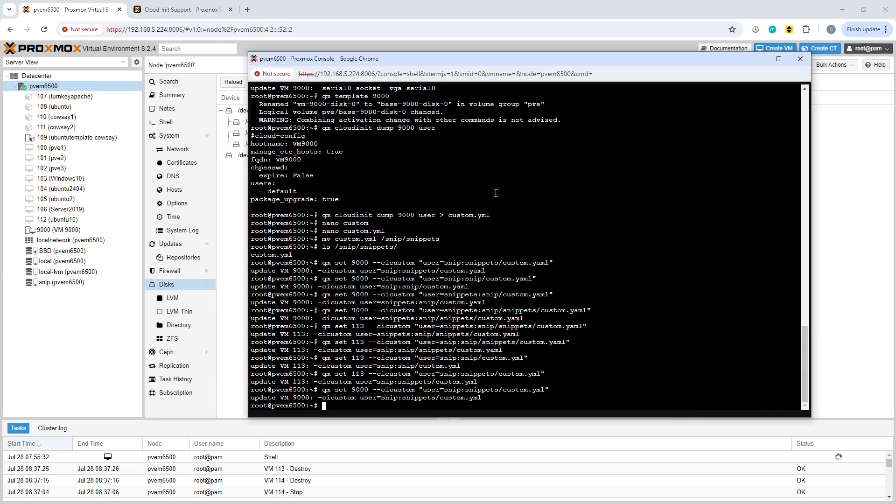
key(Up)
key(Up)
key(Up)
key(Up)
key(Up)
key(Up)
key(Up)
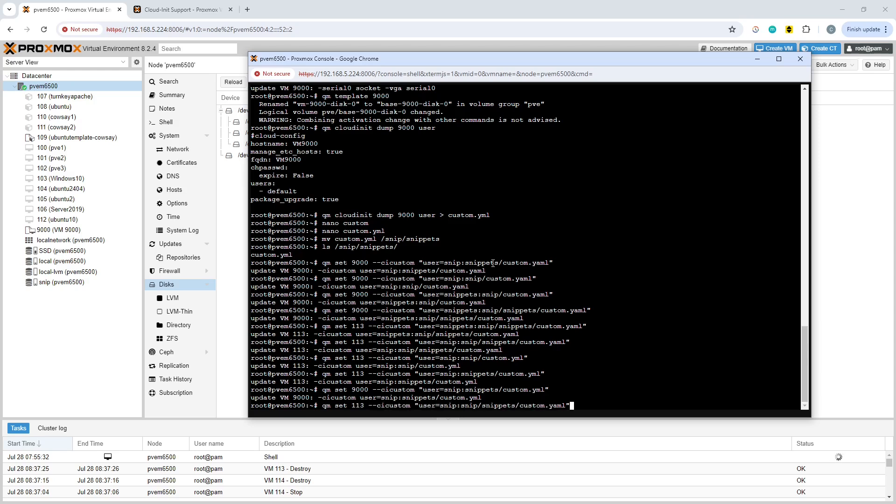
key(Up)
key(Up)
key(Up)
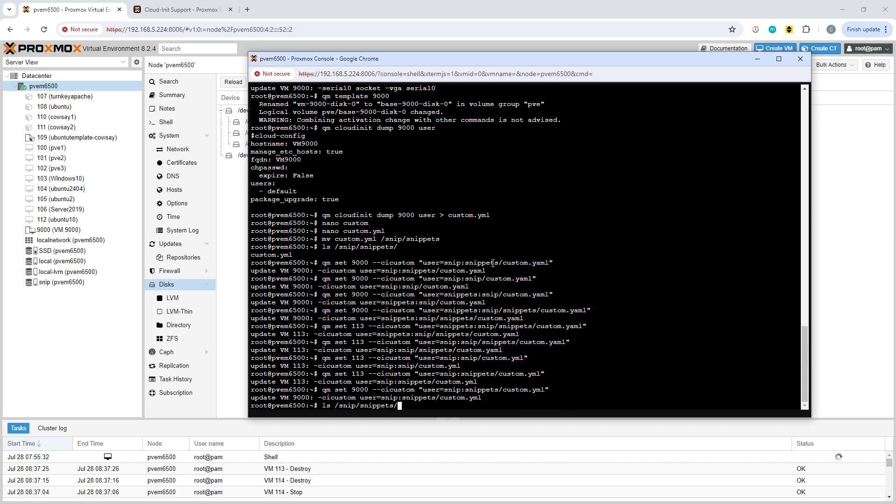
key(Up)
key(Up)
key(Up)
key(Up)
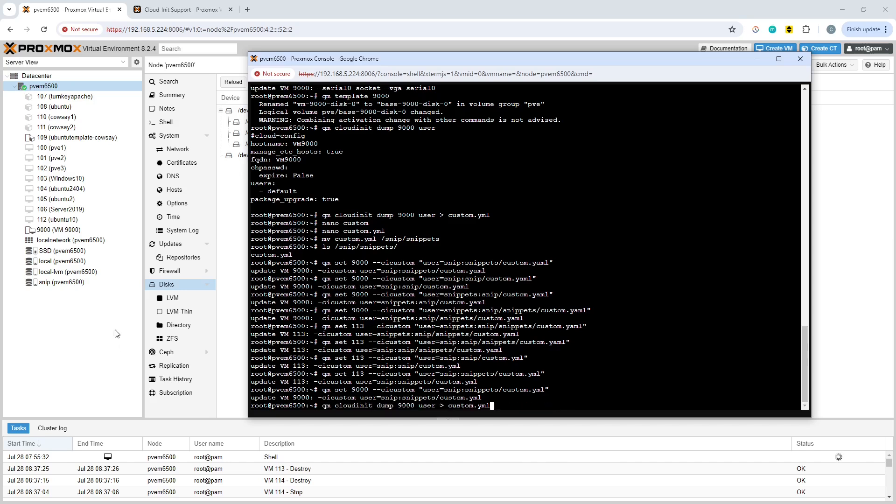
Replace the Cloud-Init password of template 9000 by entering the account password again
click(110, 345)
click(86, 230)
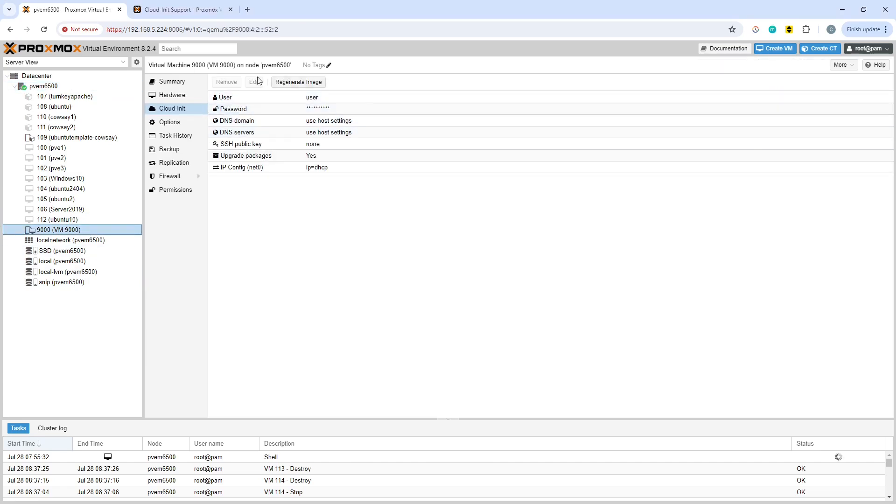
click(338, 113)
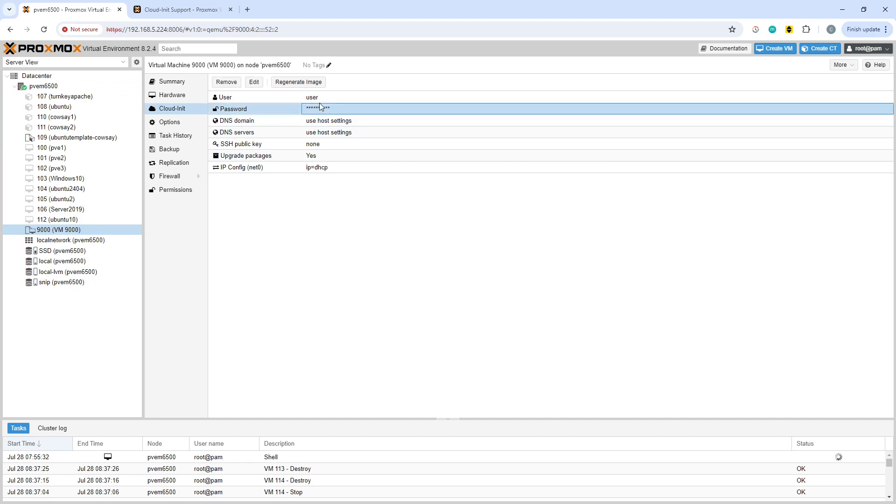
click(254, 82)
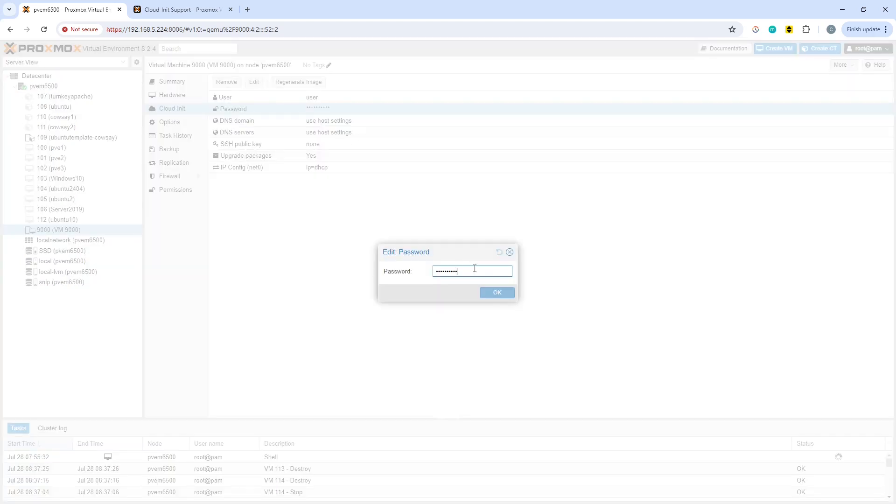
key(BackSpace)
key(BackSpace)
key(BackSpace)
key(BackSpace)
key(BackSpace)
key(BackSpace)
key(BackSpace)
key(BackSpace)
key(BackSpace)
key(BackSpace)
text(•••••••••••)
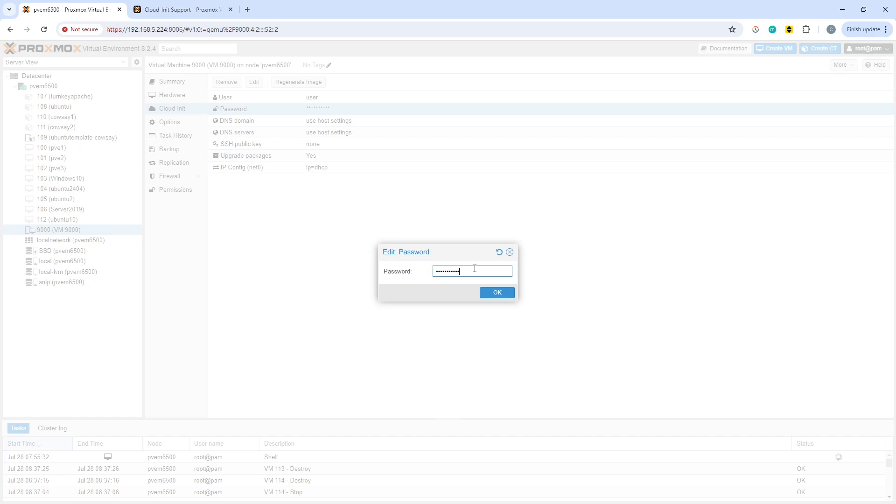
click(494, 292)
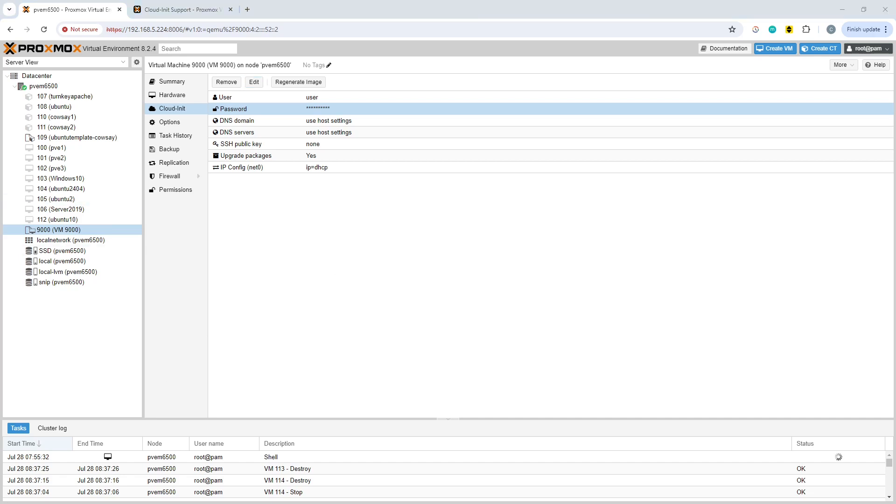
Dump the cloud-init user configuration of VM 9000 from the node shell into custom2.yml
key(alt+Tab)
key(Left)
key(Left)
key(Left)
key(Left)
text(2)
key(Return)
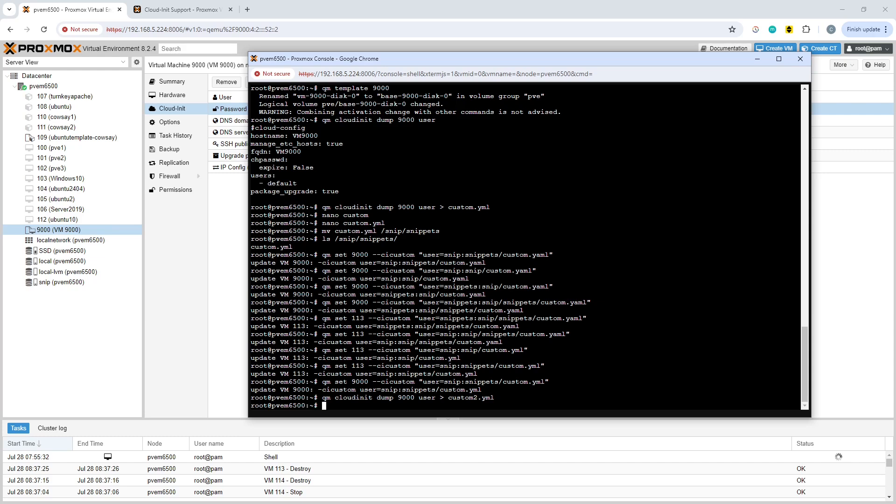
View custom2.yml with less and examine its user and password lines
text(less custom2.yml)
key(Return)
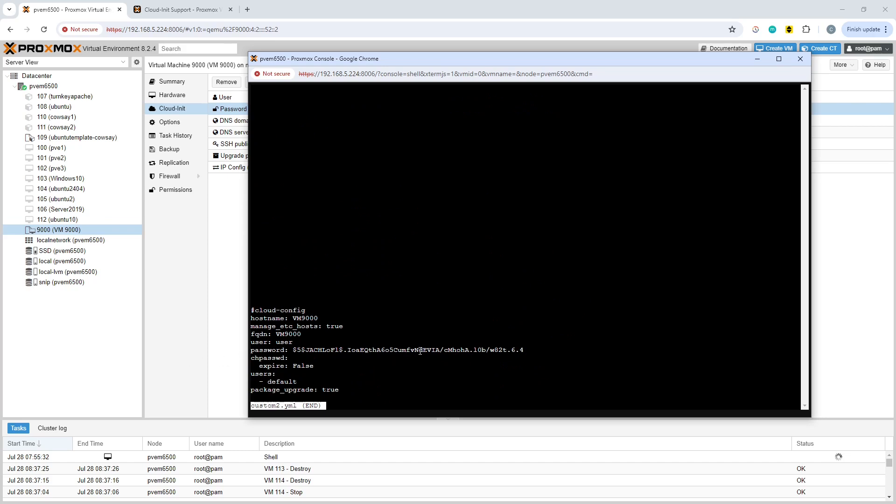
drag(532, 351, 247, 343)
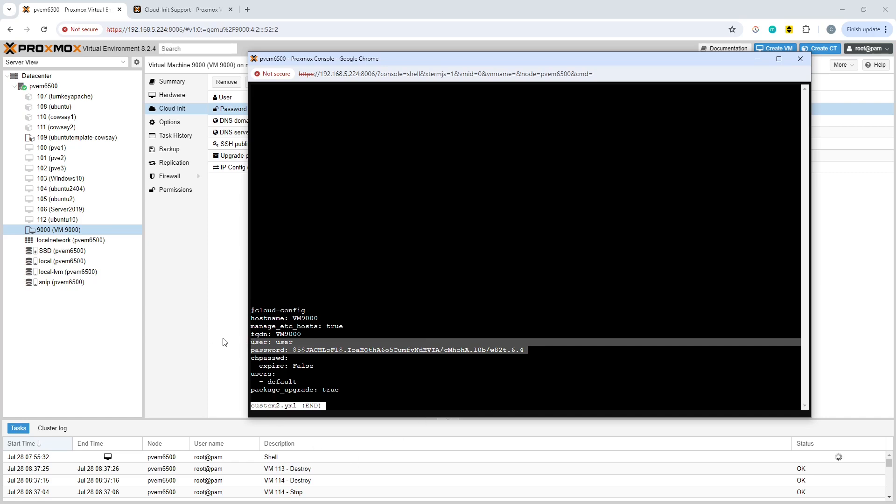
key(Return)
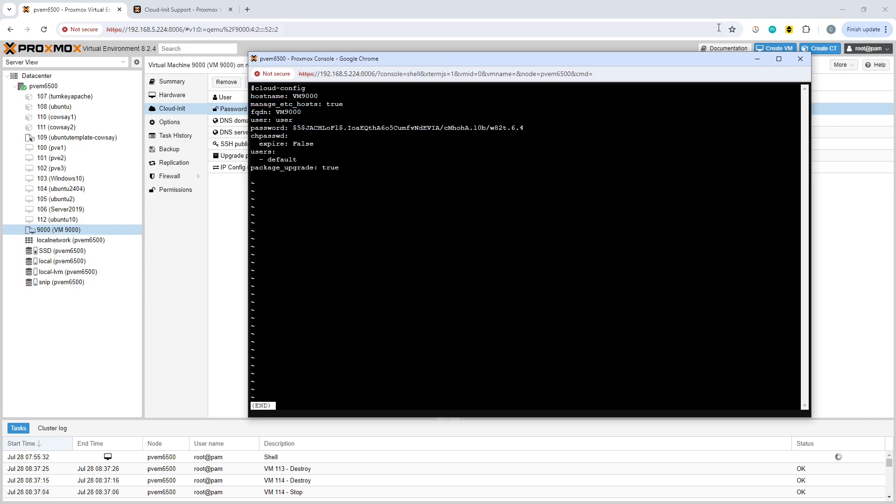
Copy the user and password lines from custom2.yml and quit the viewer
drag(534, 131, 270, 118)
right_click(278, 123)
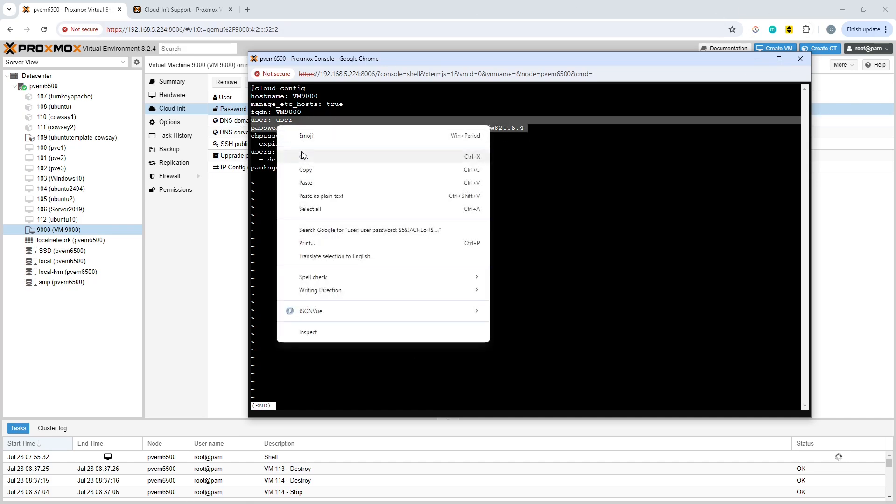
click(315, 173)
click(362, 322)
key(q)
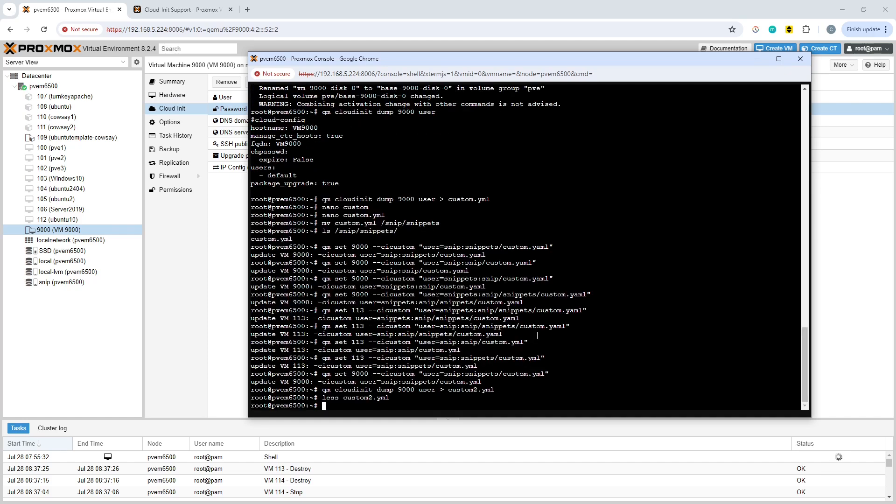
Open /snip/snippets/custom.yml in nano
key(Up)
key(Up)
key(BackSpace)
key(BackSpace)
key(BackSpace)
key(BackSpace)
key(BackSpace)
key(BackSpace)
key(BackSpace)
key(BackSpace)
key(BackSpace)
key(BackSpace)
key(BackSpace)
key(BackSpace)
key(BackSpace)
key(BackSpace)
key(BackSpace)
key(BackSpace)
key(BackSpace)
key(BackSpace)
key(BackSpace)
key(BackSpace)
text(ns)
key(BackSpace)
text(ano /snip/snippets/cu)
key(Tab)
key(Return)
key(Down)
key(Down)
key(Down)
key(Down)
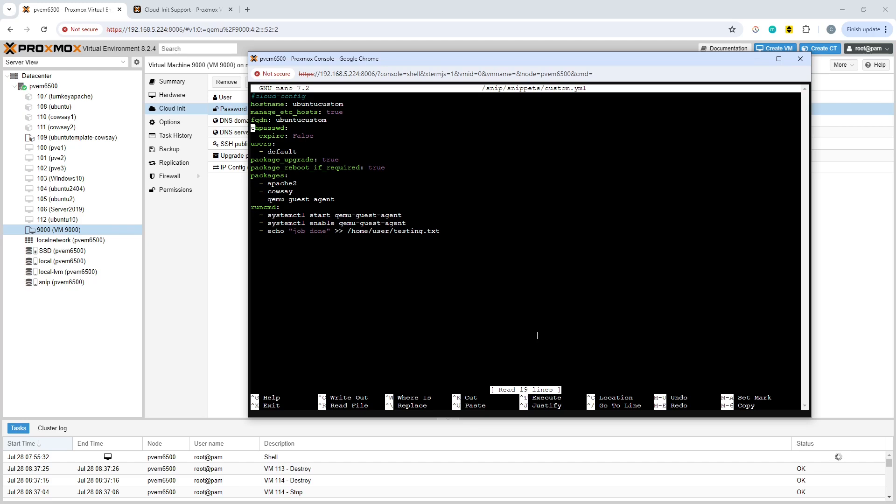
key(Up)
key(Up)
key(Return)
key(Up)
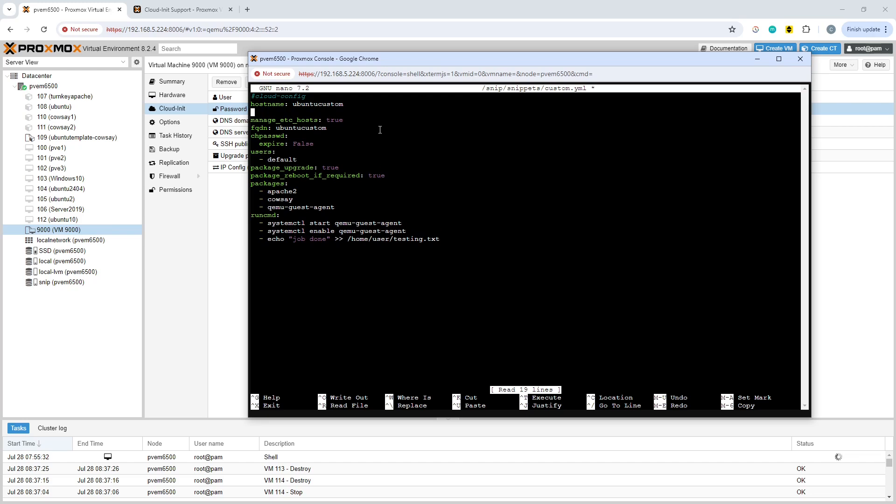
key(BackSpace)
Replace the "- default" entry under users in custom.yml with the copied user and password lines, saving the file and leaving nano
key(Down)
key(Down)
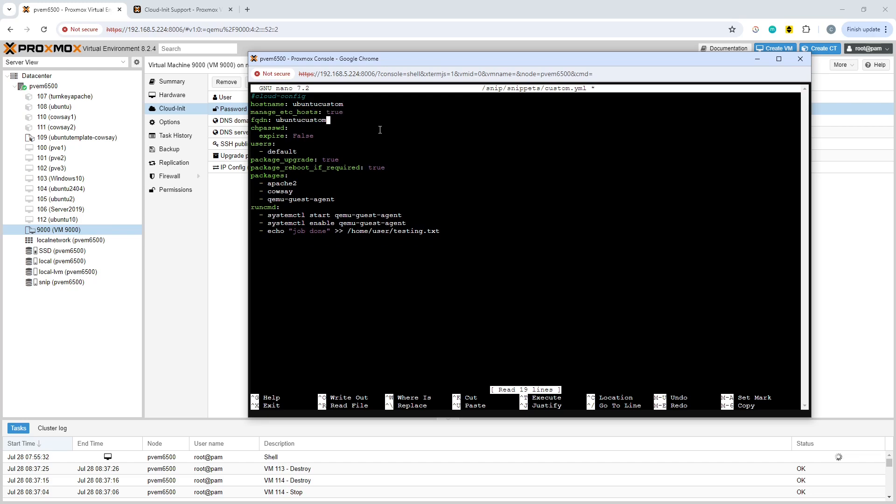
key(Down)
key(Down)
key(Down)
key(Down)
key(BackSpace)
key(BackSpace)
key(BackSpace)
key(BackSpace)
key(BackSpace)
key(BackSpace)
key(BackSpace)
key(BackSpace)
key(BackSpace)
key(BackSpace)
key(BackSpace)
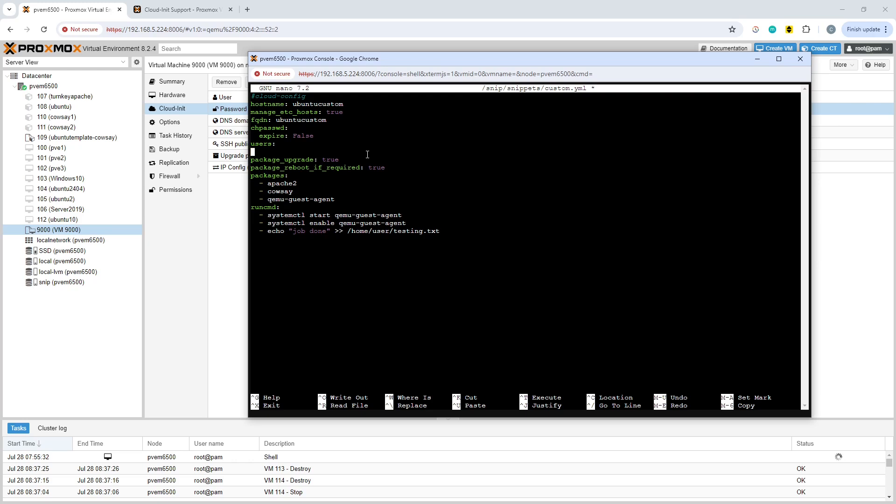
right_click(367, 154)
click(394, 246)
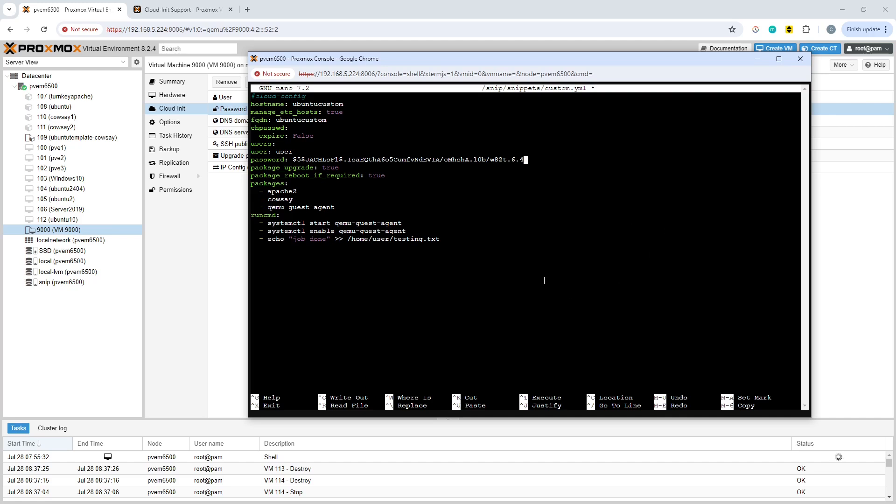
key(ctrl+o)
key(Return)
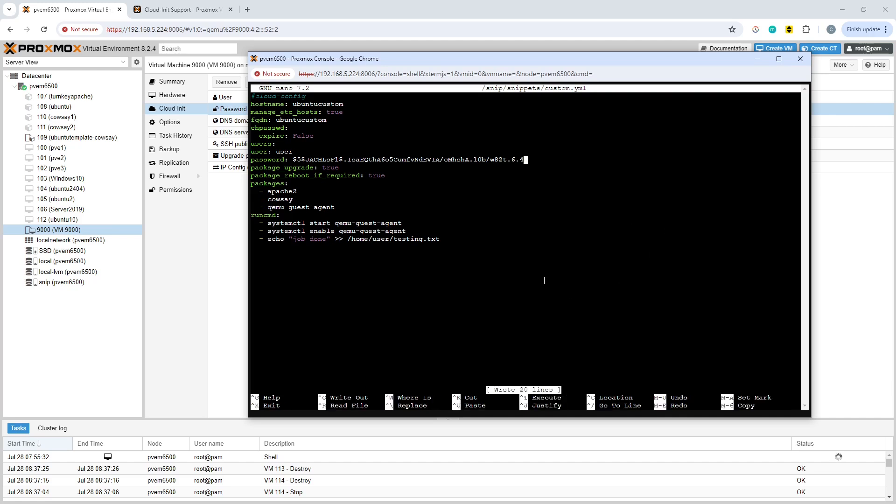
key(ctrl+x)
View custom2.yml with less again to check where the user and password lines belong
key(Up)
key(Up)
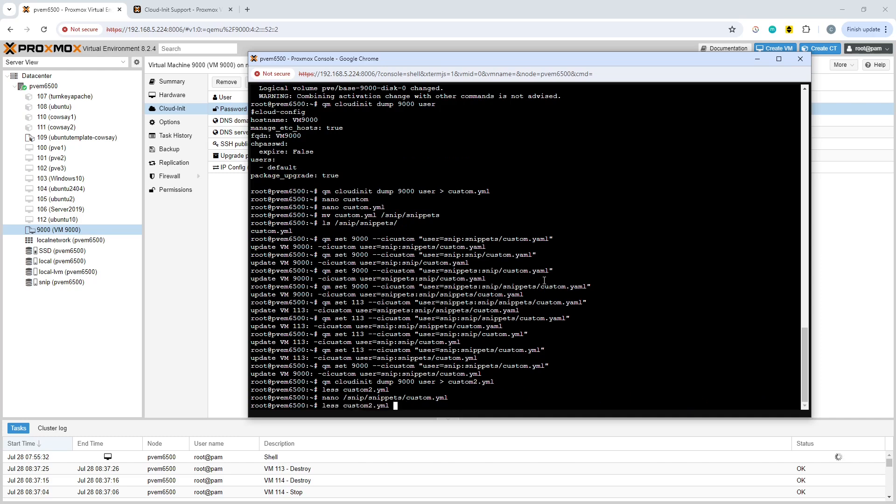
key(Return)
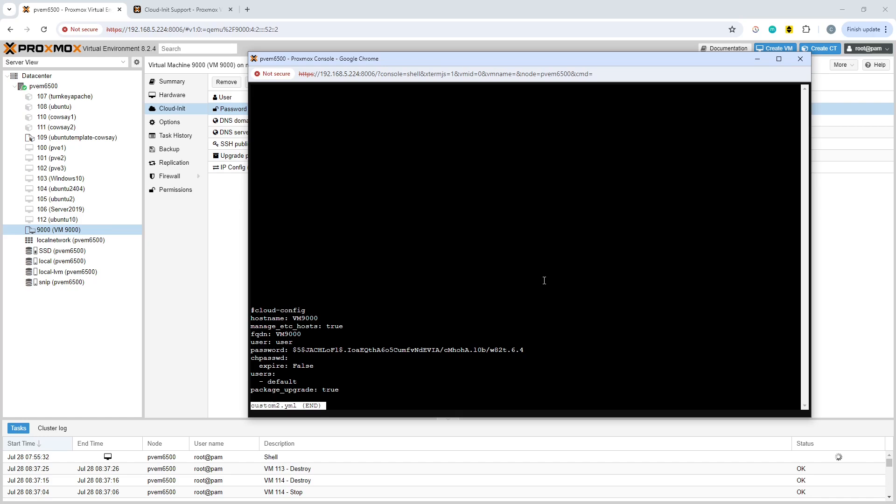
key(q)
Reopen /snip/snippets/custom.yml in nano and add an indented "- default" entry under users, above the user and password lines
key(Up)
key(Up)
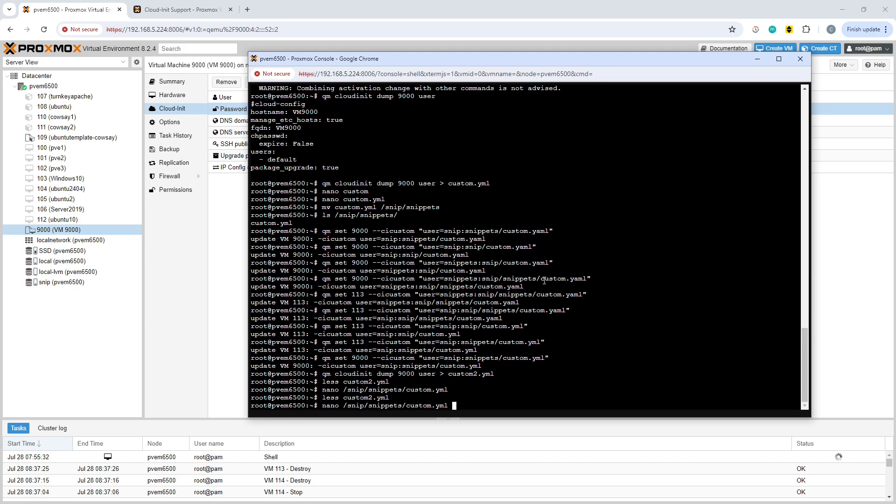
key(Return)
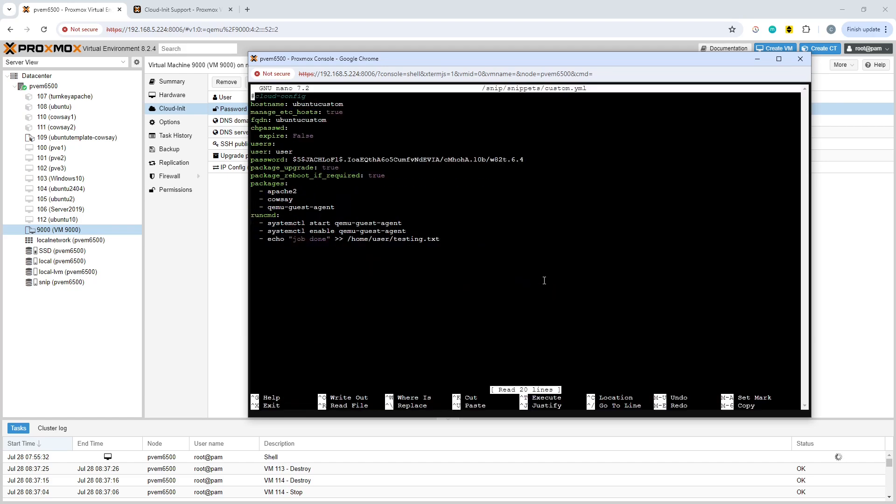
key(Down)
key(Down)
key(Down)
key(Down)
key(Down)
key(Down)
key(Down)
key(Return)
key(Up)
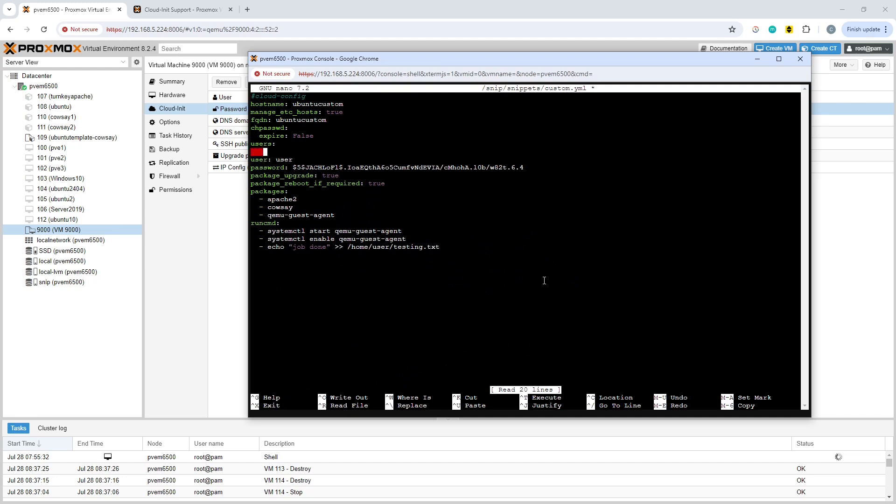
text(-)
key(BackSpace)
key(BackSpace)
text(- default)
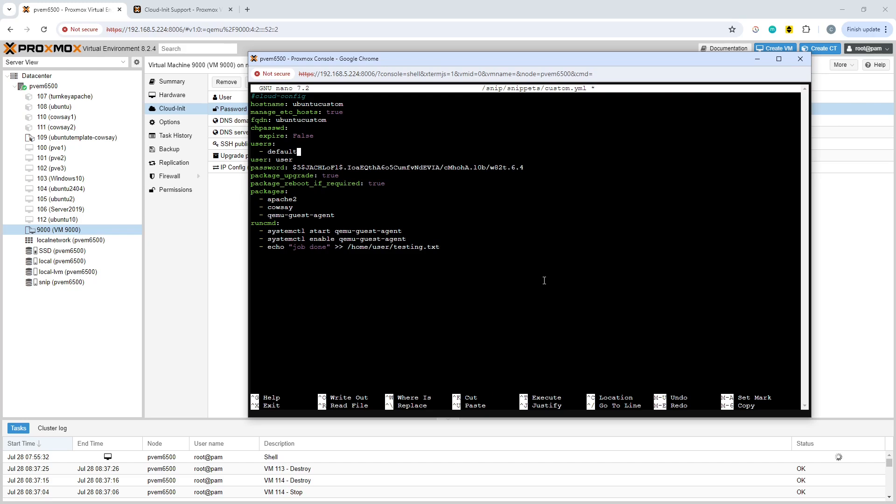
Save custom.yml under the same name and leave nano
key(ctrl+o)
key(Return)
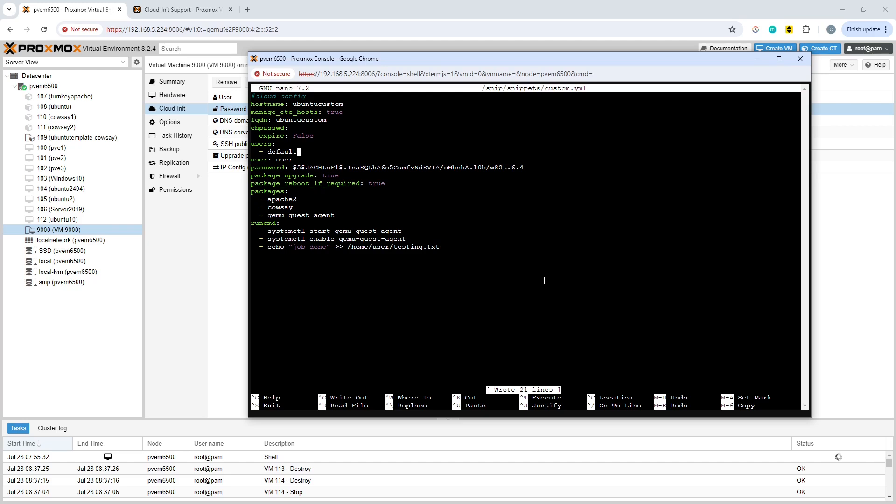
key(ctrl+x)
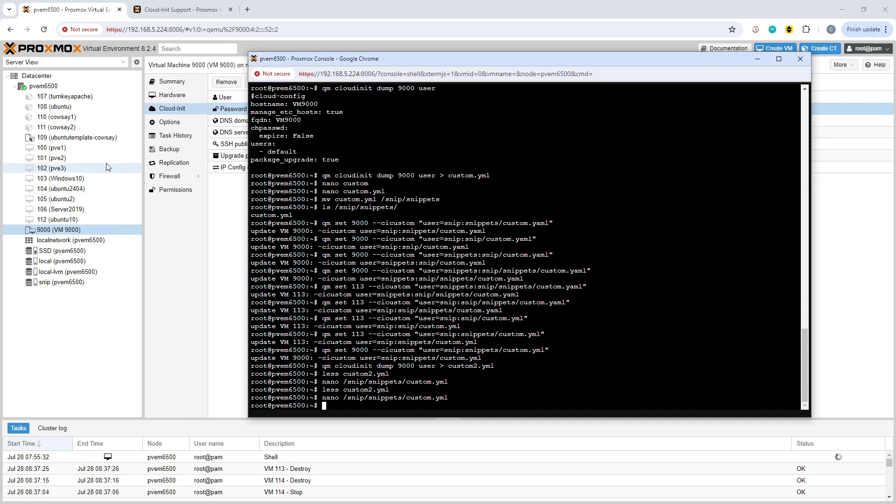
Create a linked clone of template VM 9000 with VM ID 113 and the name ubuntucustom4
click(72, 357)
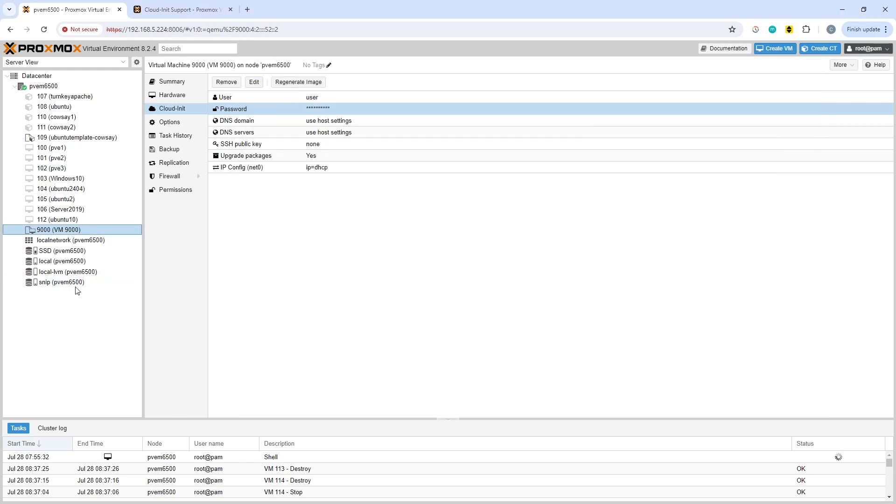
right_click(85, 230)
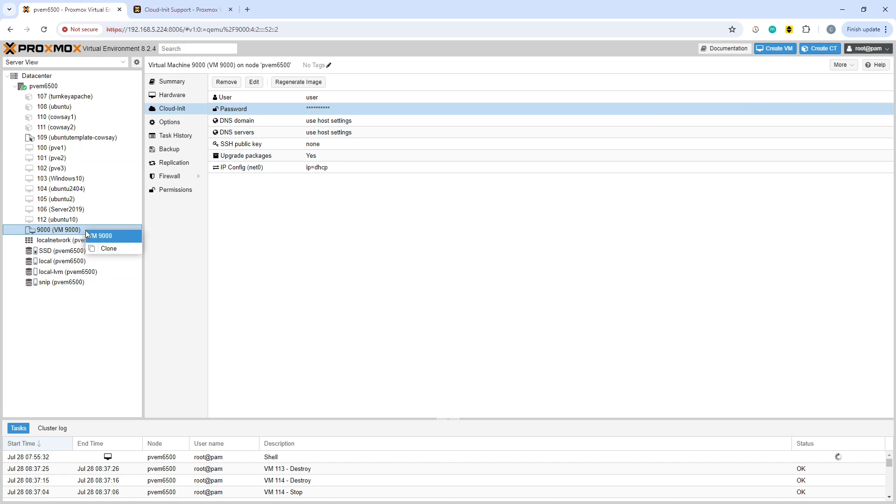
click(121, 249)
click(371, 268)
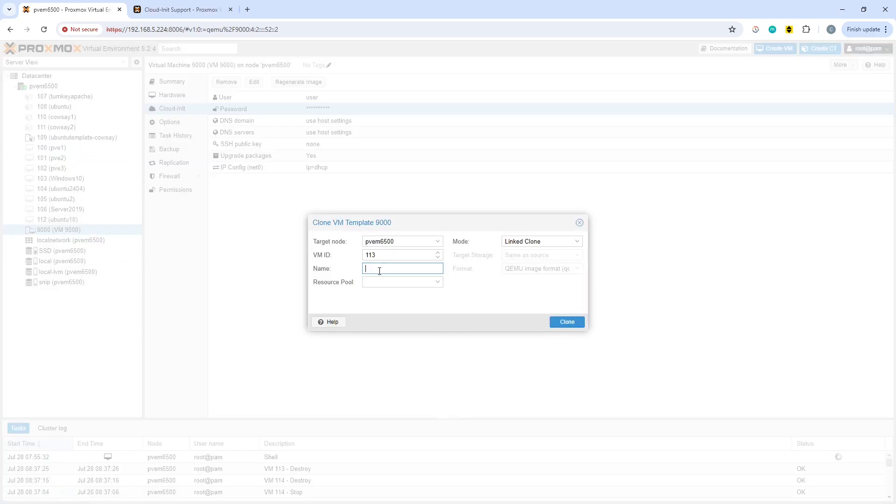
text(ubuntucustom4)
click(570, 322)
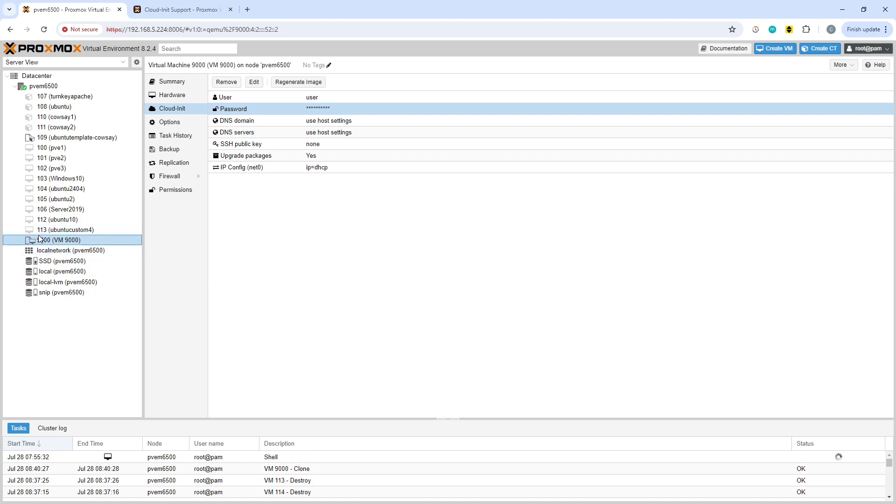
Start VM 113 (ubuntucustom4) and open its console in a separate, enlarged window
click(75, 232)
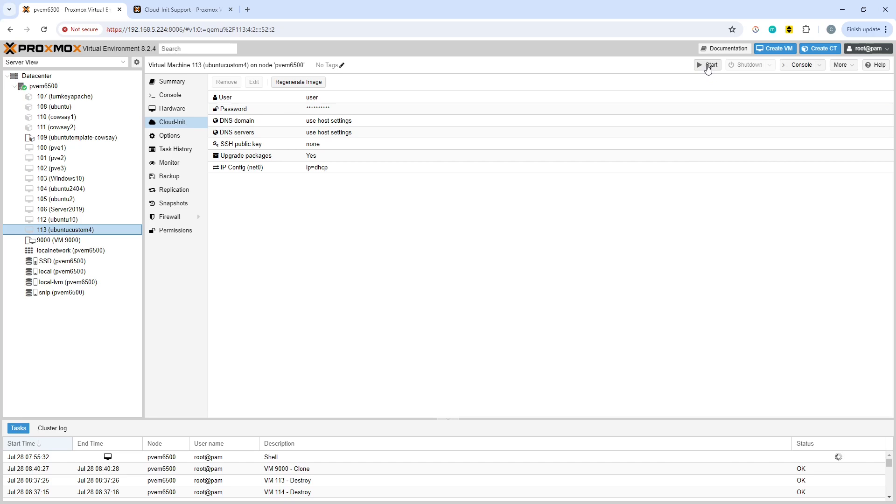
click(708, 66)
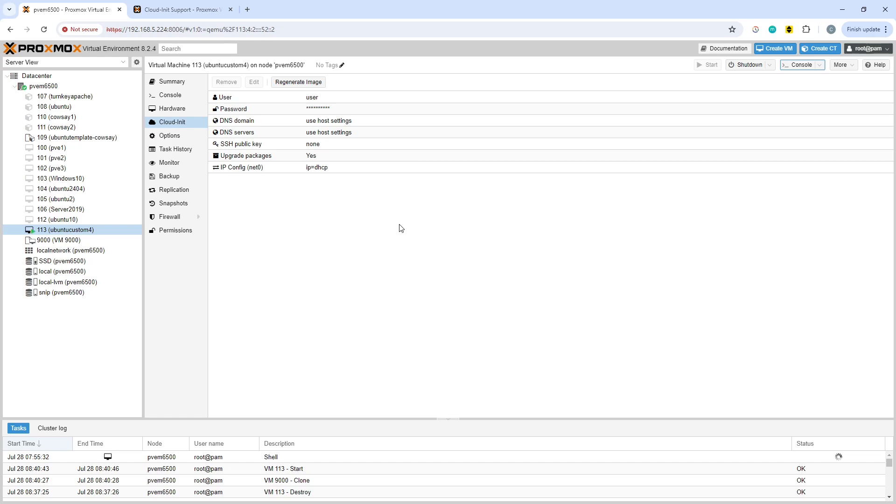
click(801, 68)
drag(180, 109, 352, 111)
drag(550, 335, 764, 449)
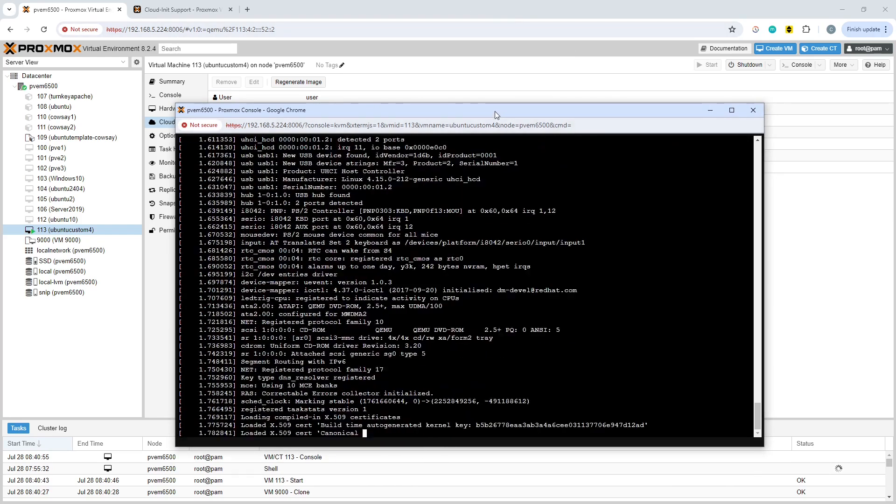
drag(495, 111, 491, 94)
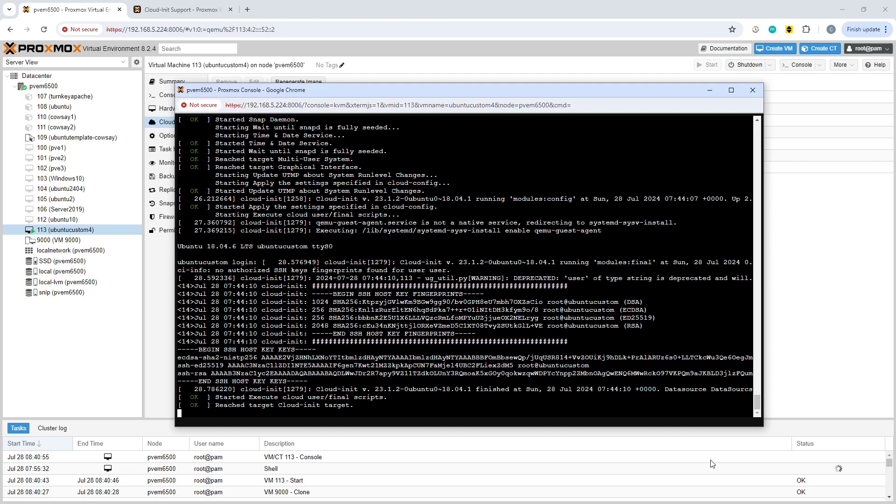
Log in to the ubuntucustom console as "user" with the account password
text(user)
key(Return)
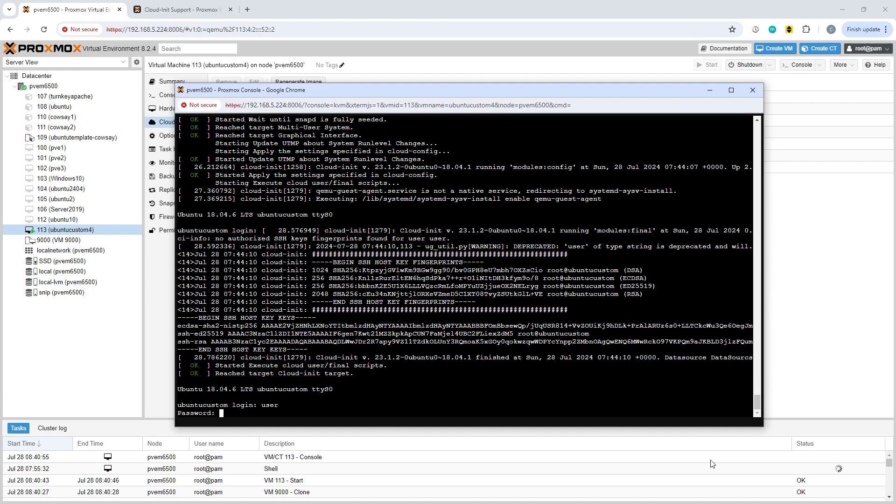
key(Return)
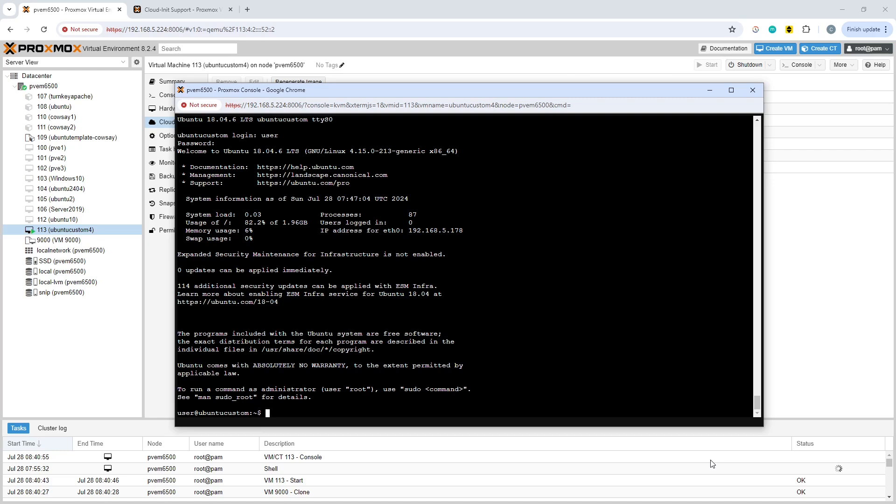
List the home directory and check the contents of testing.txt with less, quitting the viewer when done
text(ls)
key(Return)
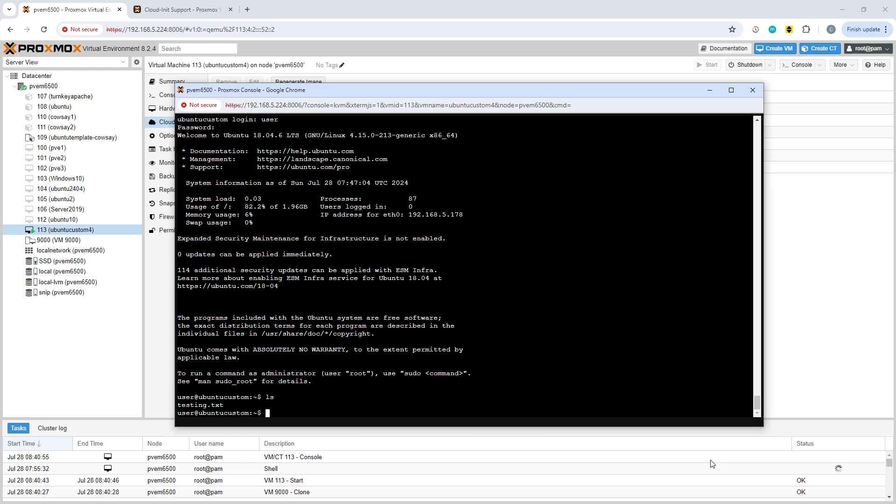
text(less testing.txt)
key(Return)
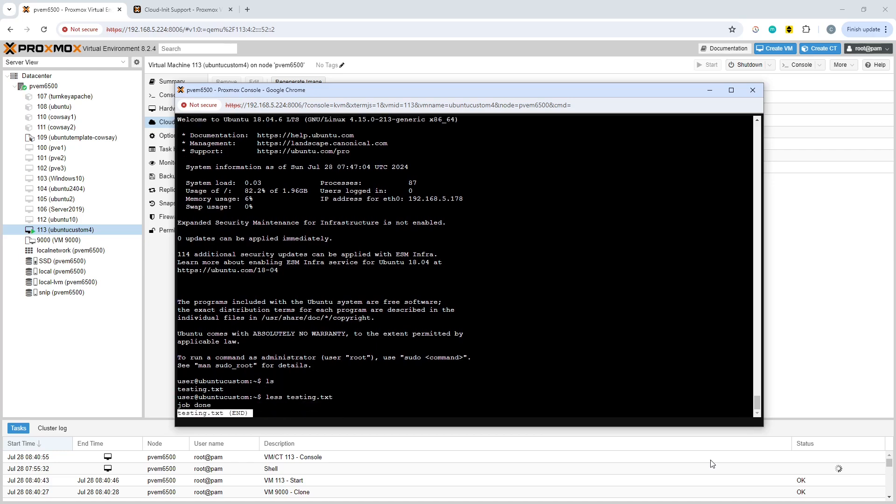
text(q)
text(ip address)
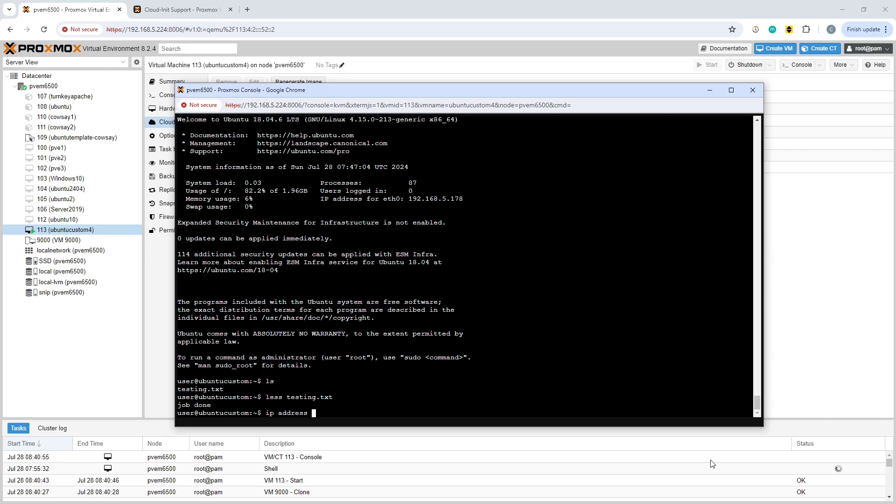
Check the VM's IP addresses and the status of its apache2 service from the shell
key(Return)
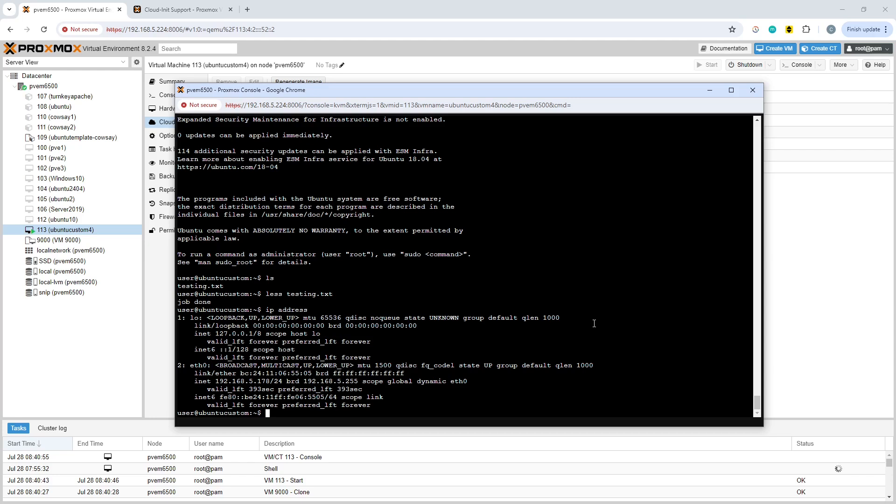
text(systemctl status apache2)
key(Return)
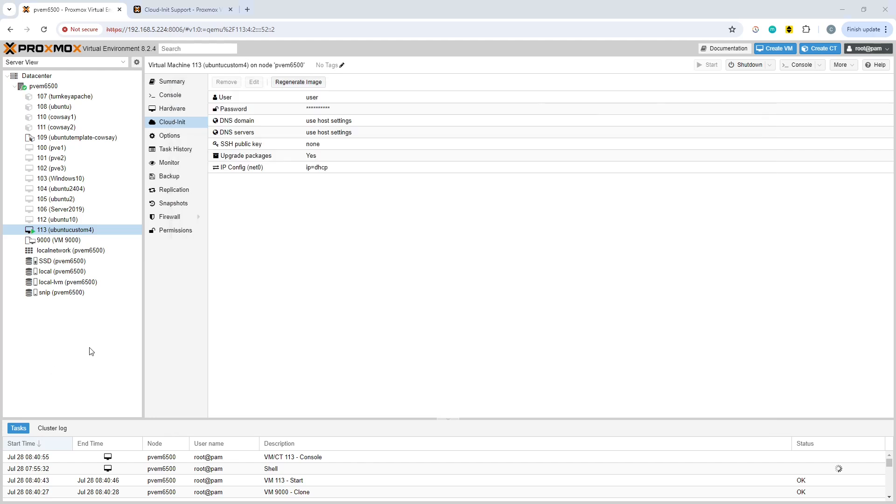
Review the summary of VM 113 and the Cloud-Init settings of template VM 9000
click(91, 351)
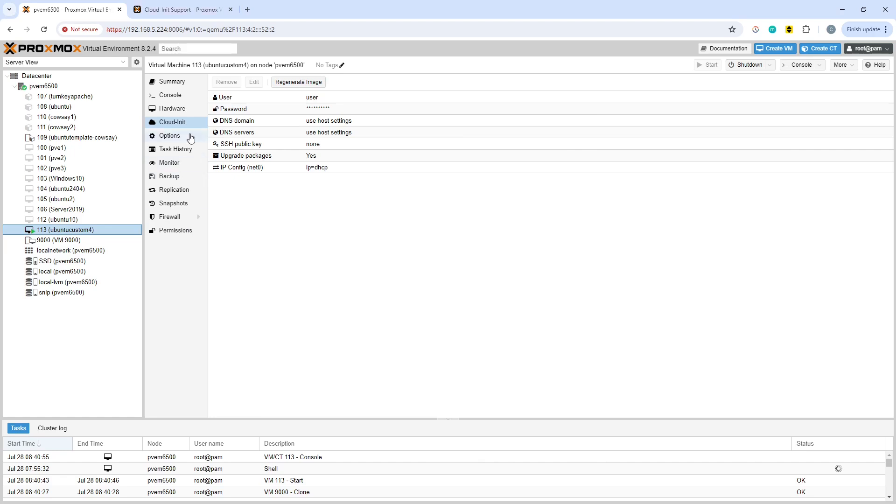
click(171, 86)
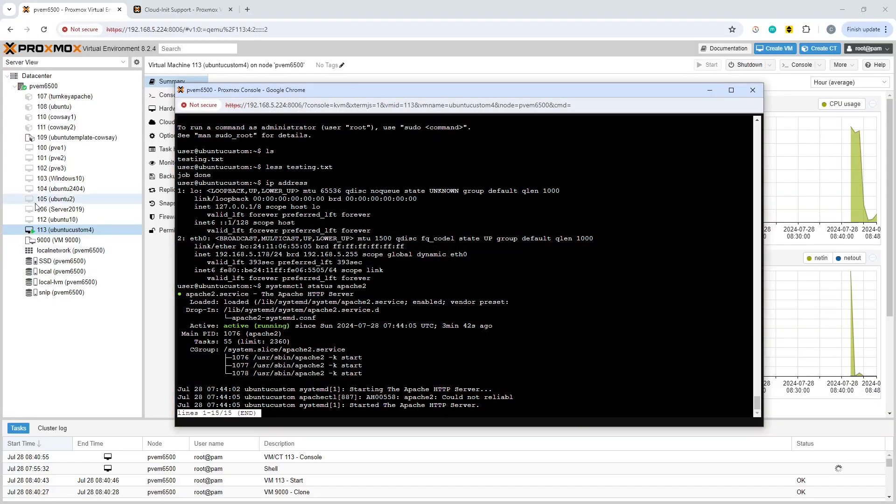
click(155, 333)
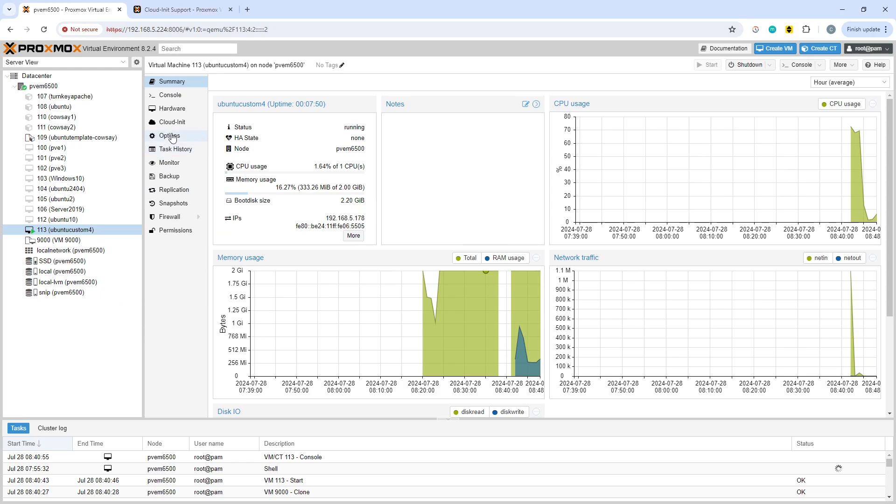
click(89, 240)
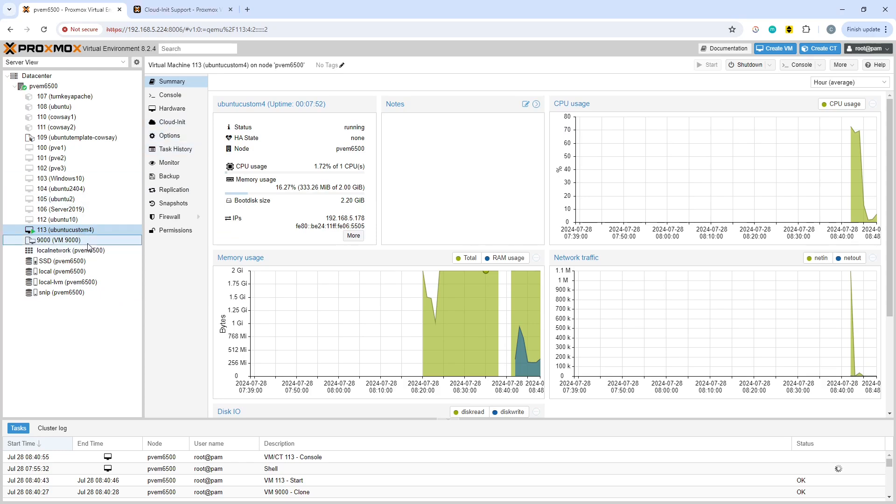
click(173, 112)
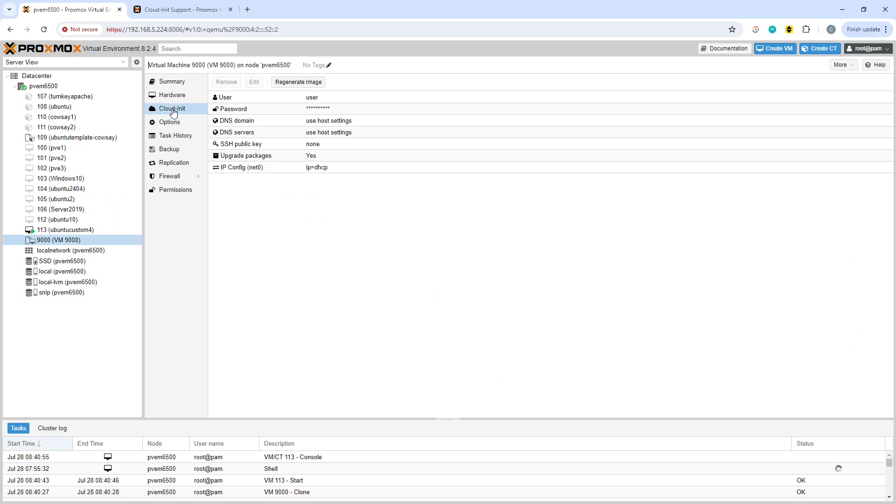